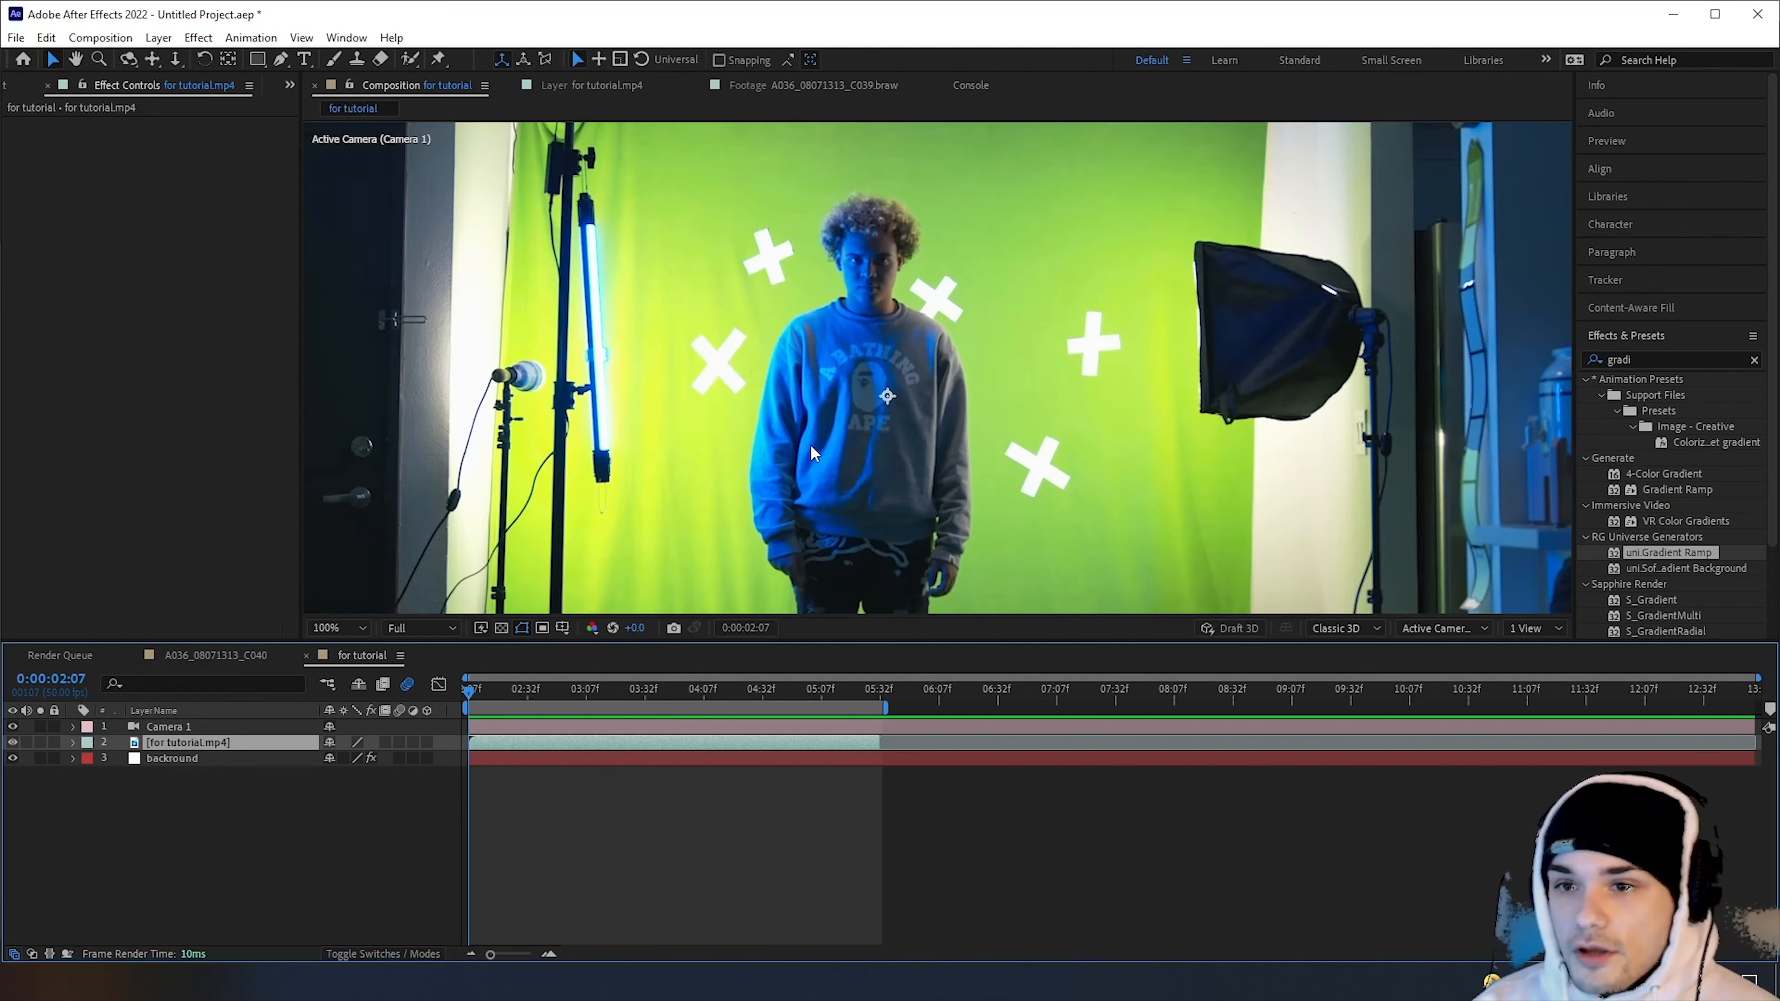
Delete the Camera 1 layer from the composition
{"action": "scroll", "coordinate": [813, 453], "scroll_direction": "down", "scroll_amount": 2}
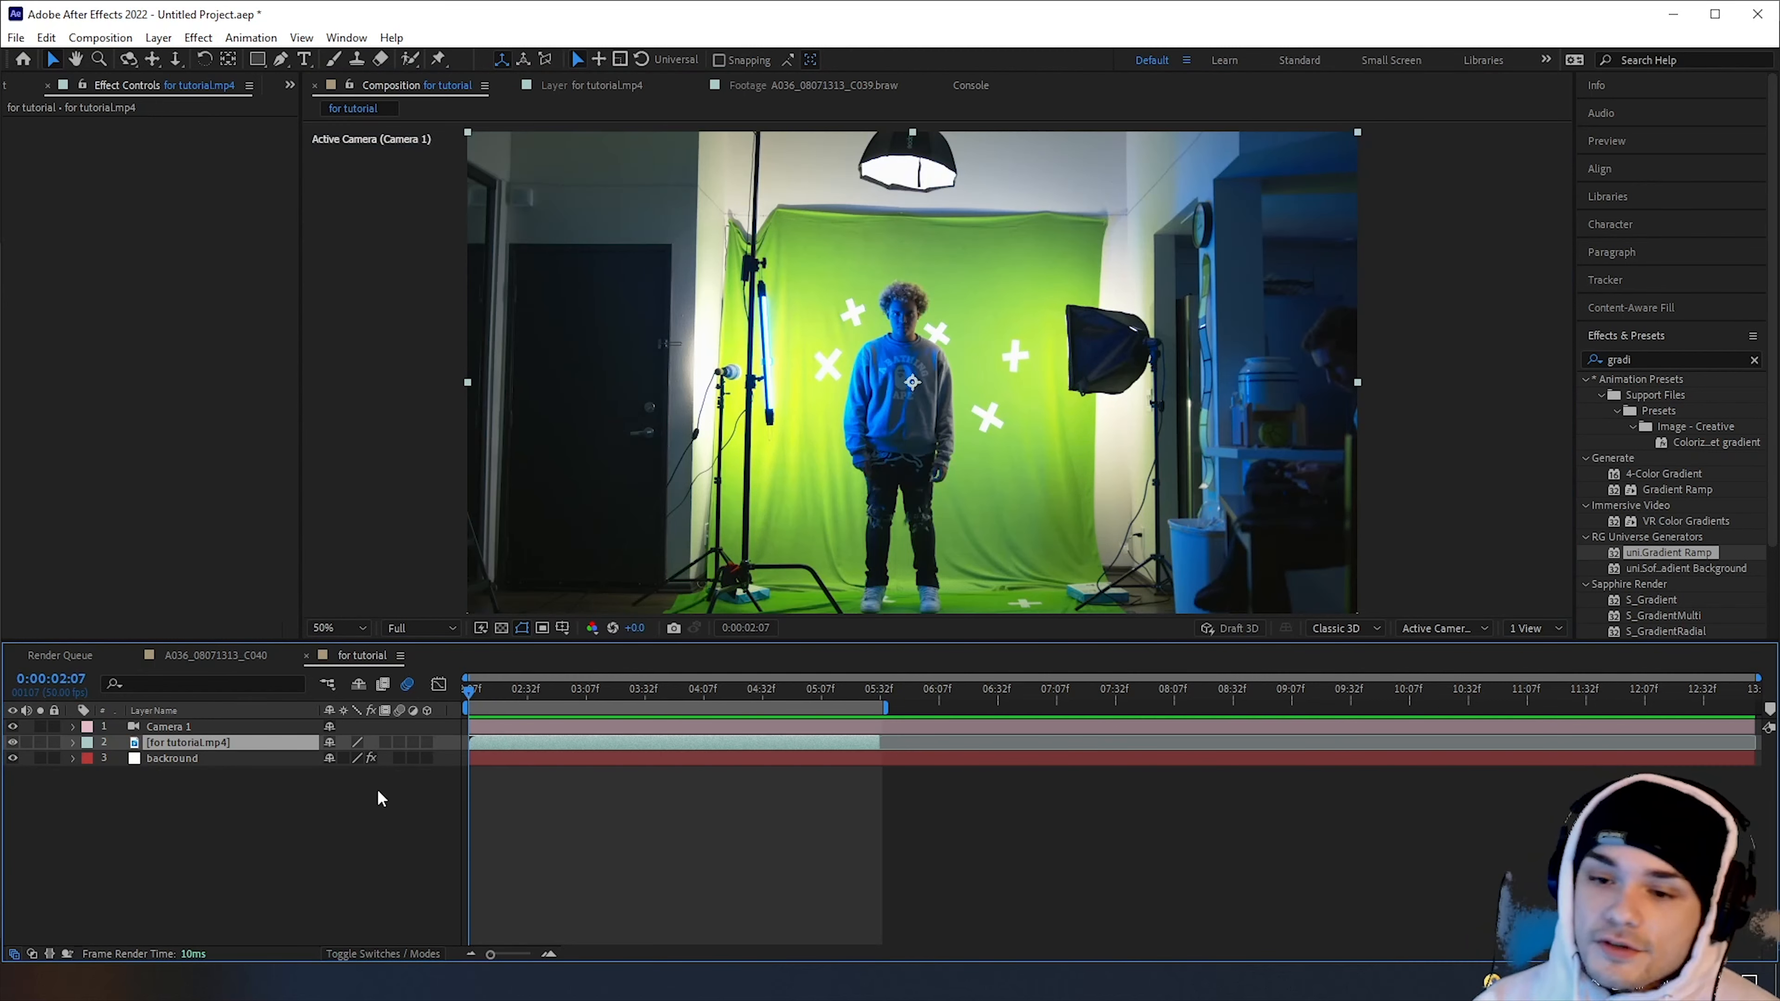
{"action": "left_click", "coordinate": [207, 730]}
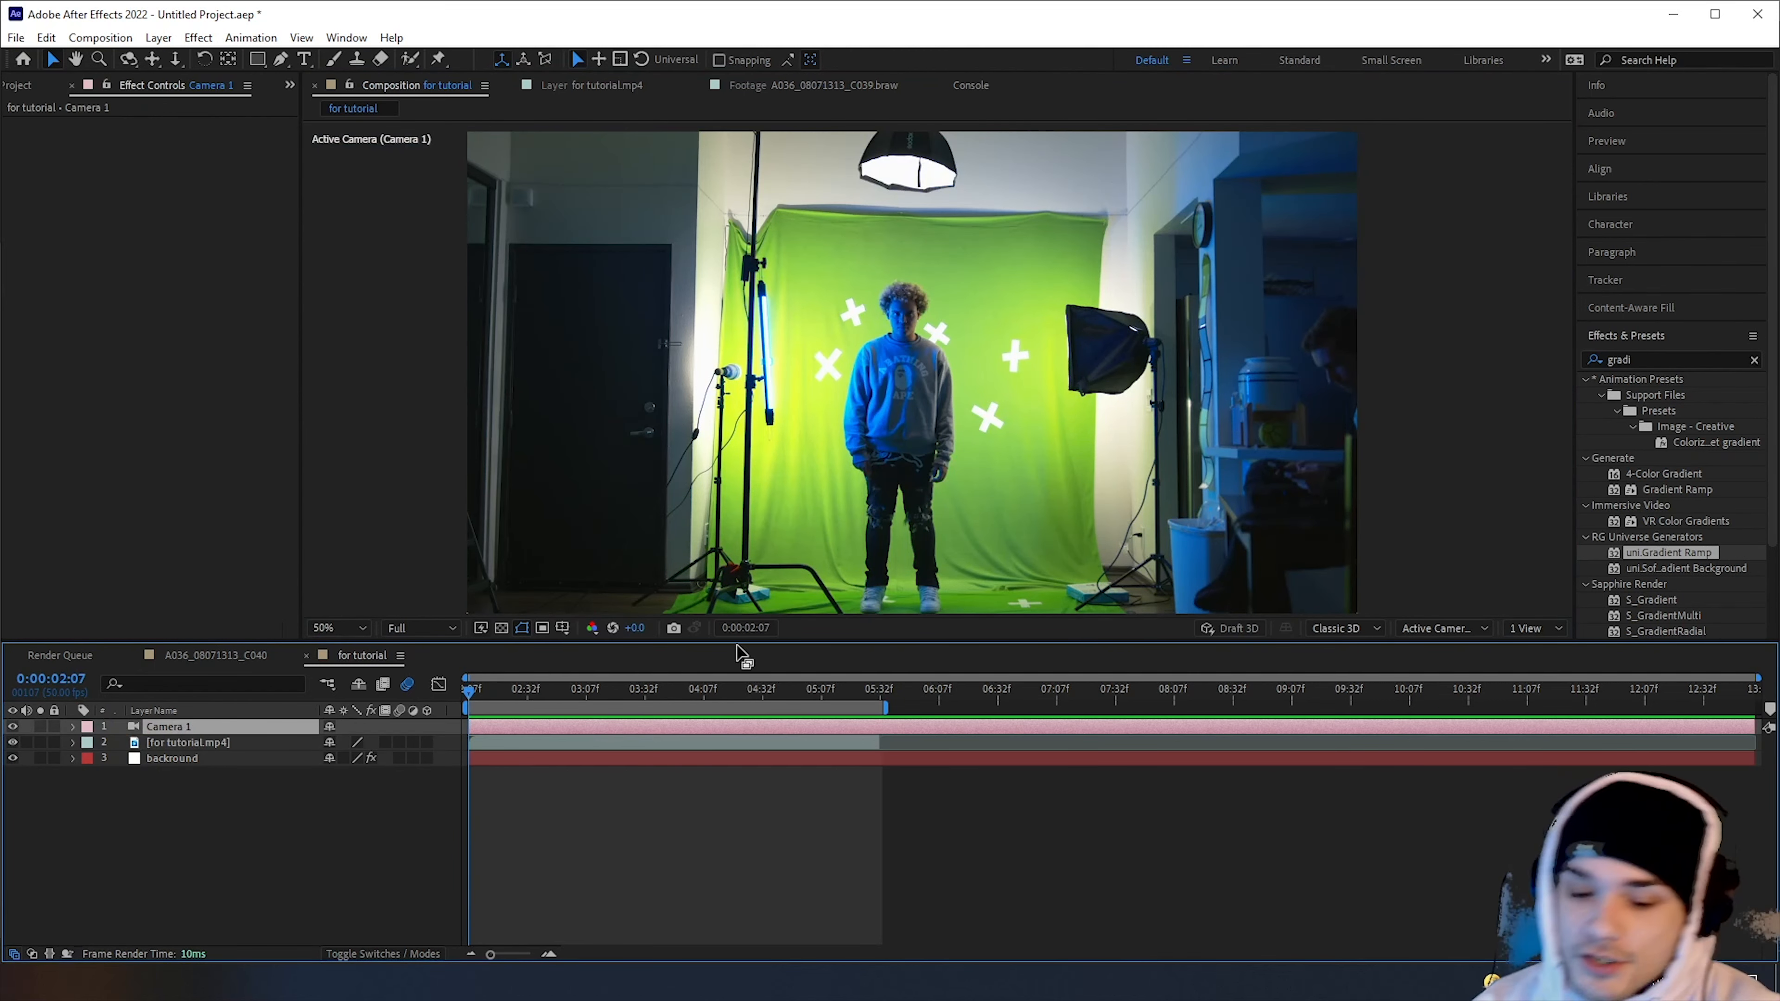
{"action": "key", "text": "Delete"}
Scrub the footage from its start to about 0:00:05:12 and play back the lighting change
{"action": "left_click_drag", "start_coordinate": [467, 704], "coordinate": [423, 665]}
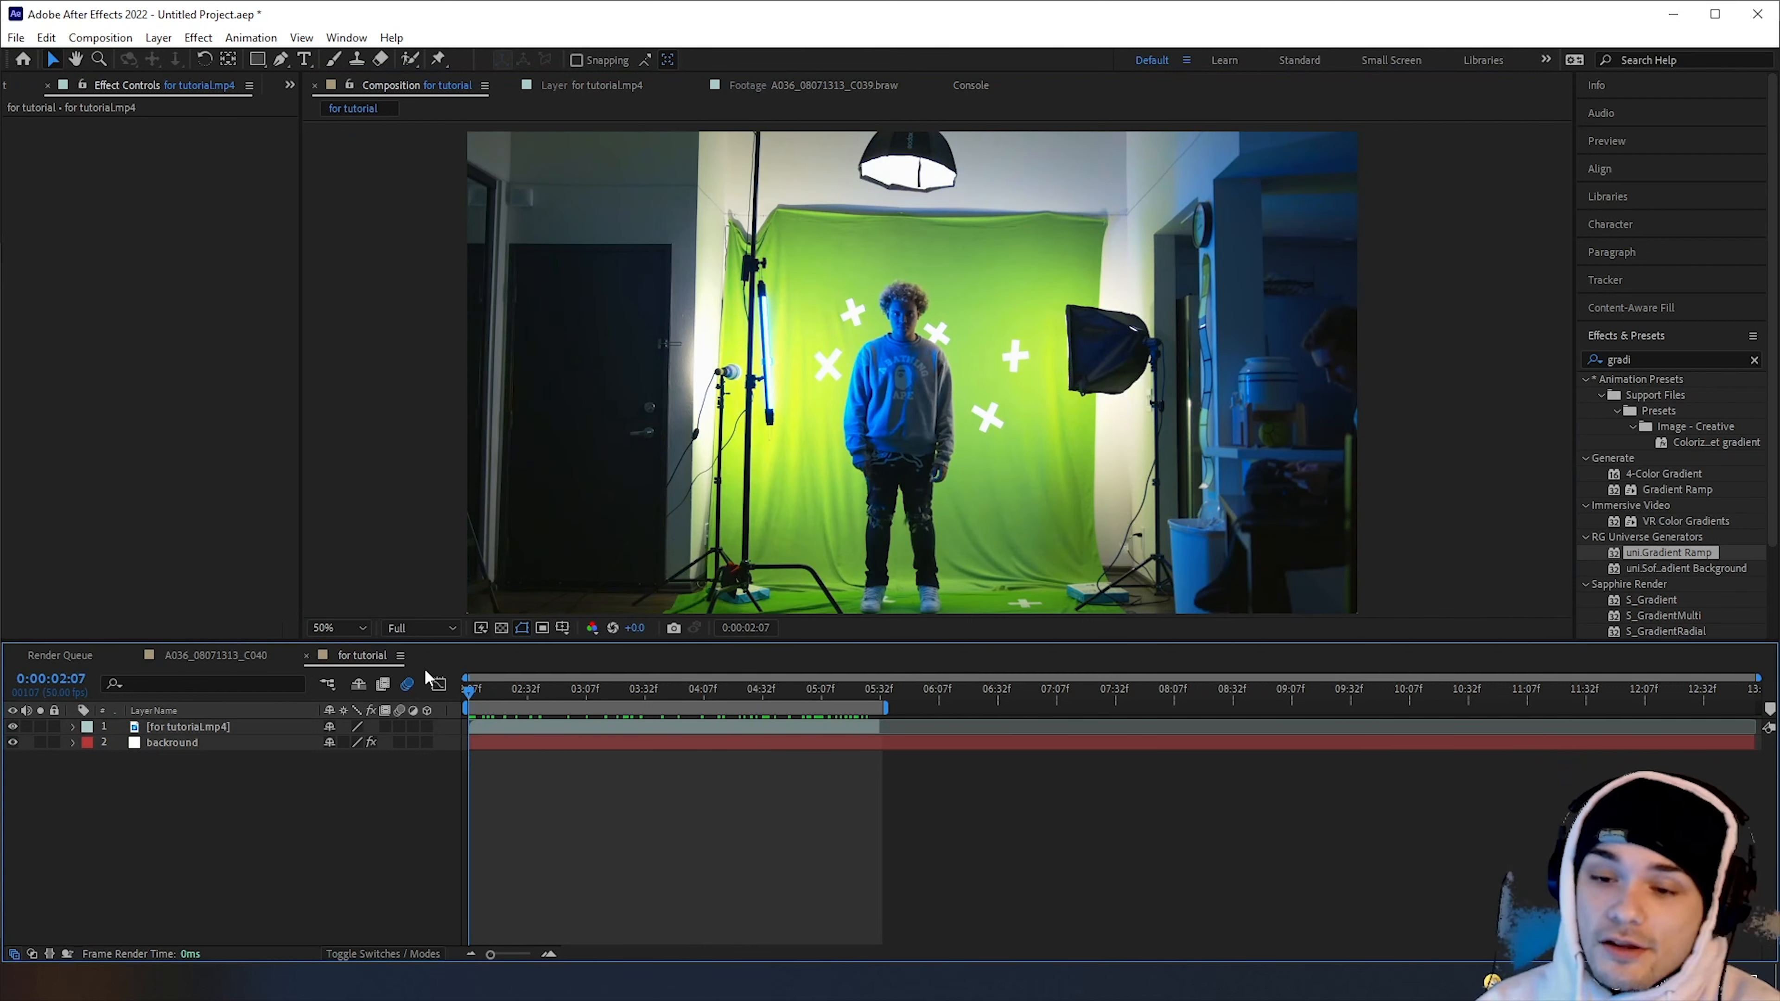
{"action": "left_click_drag", "start_coordinate": [479, 687], "coordinate": [834, 700]}
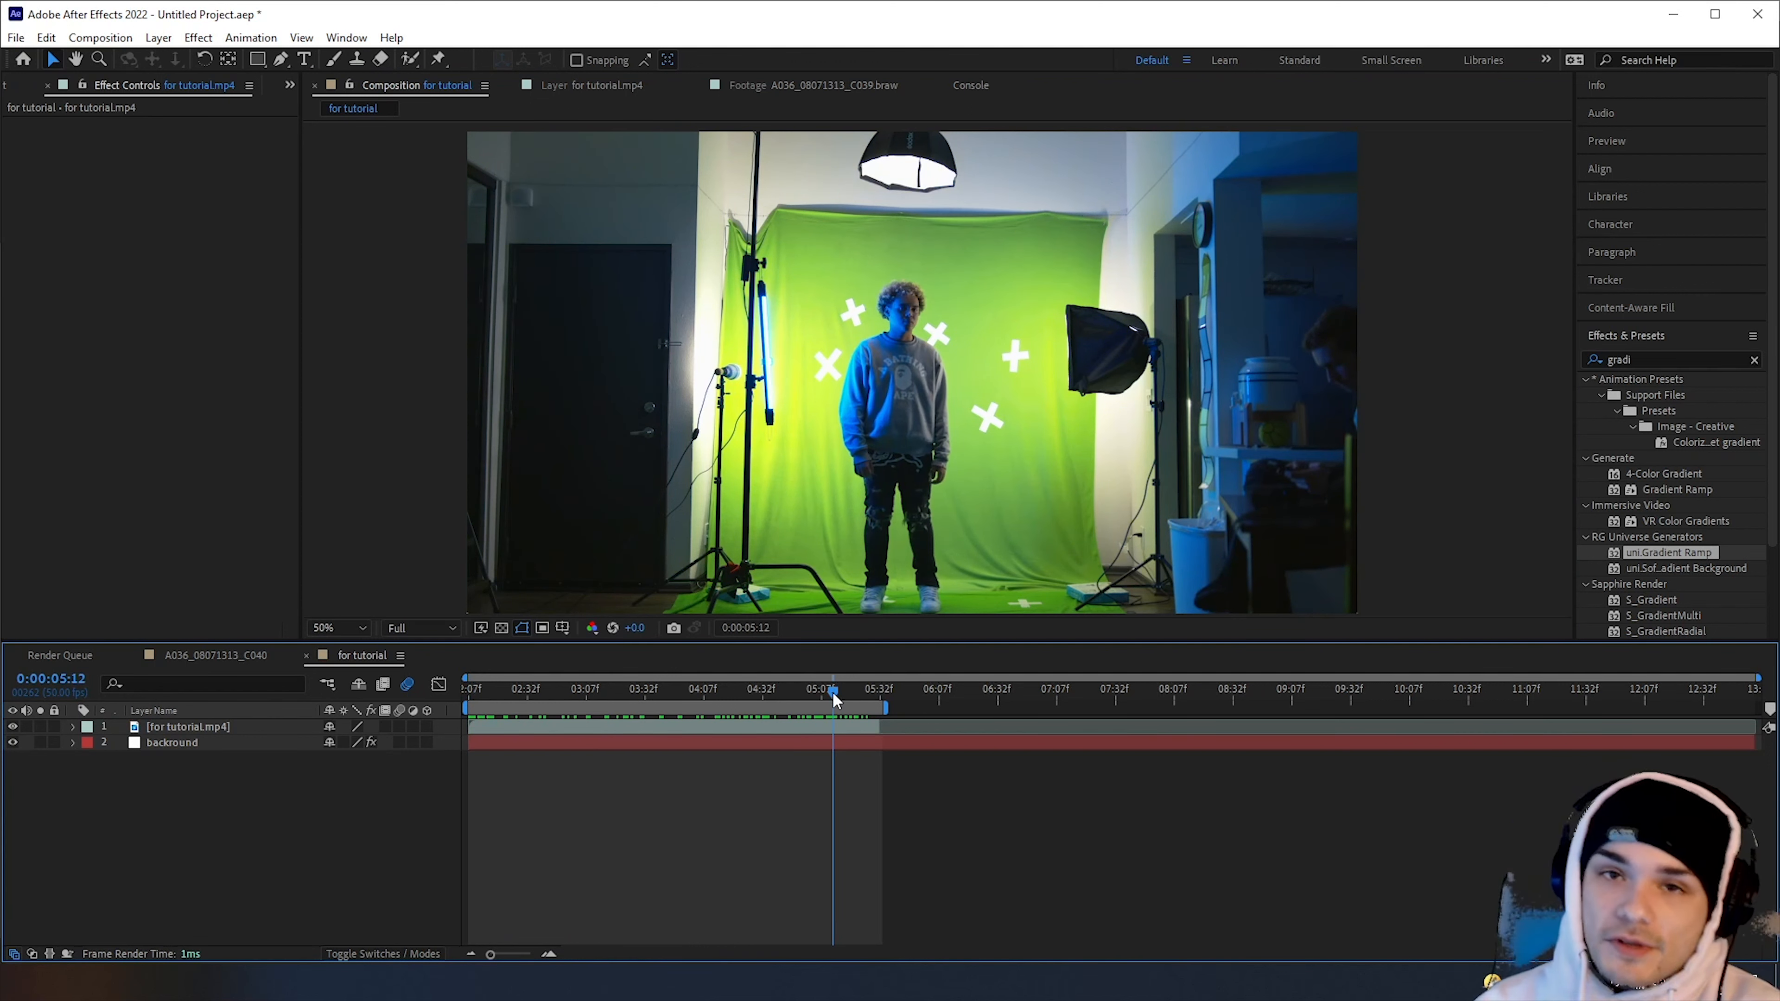
{"action": "key", "text": "space"}
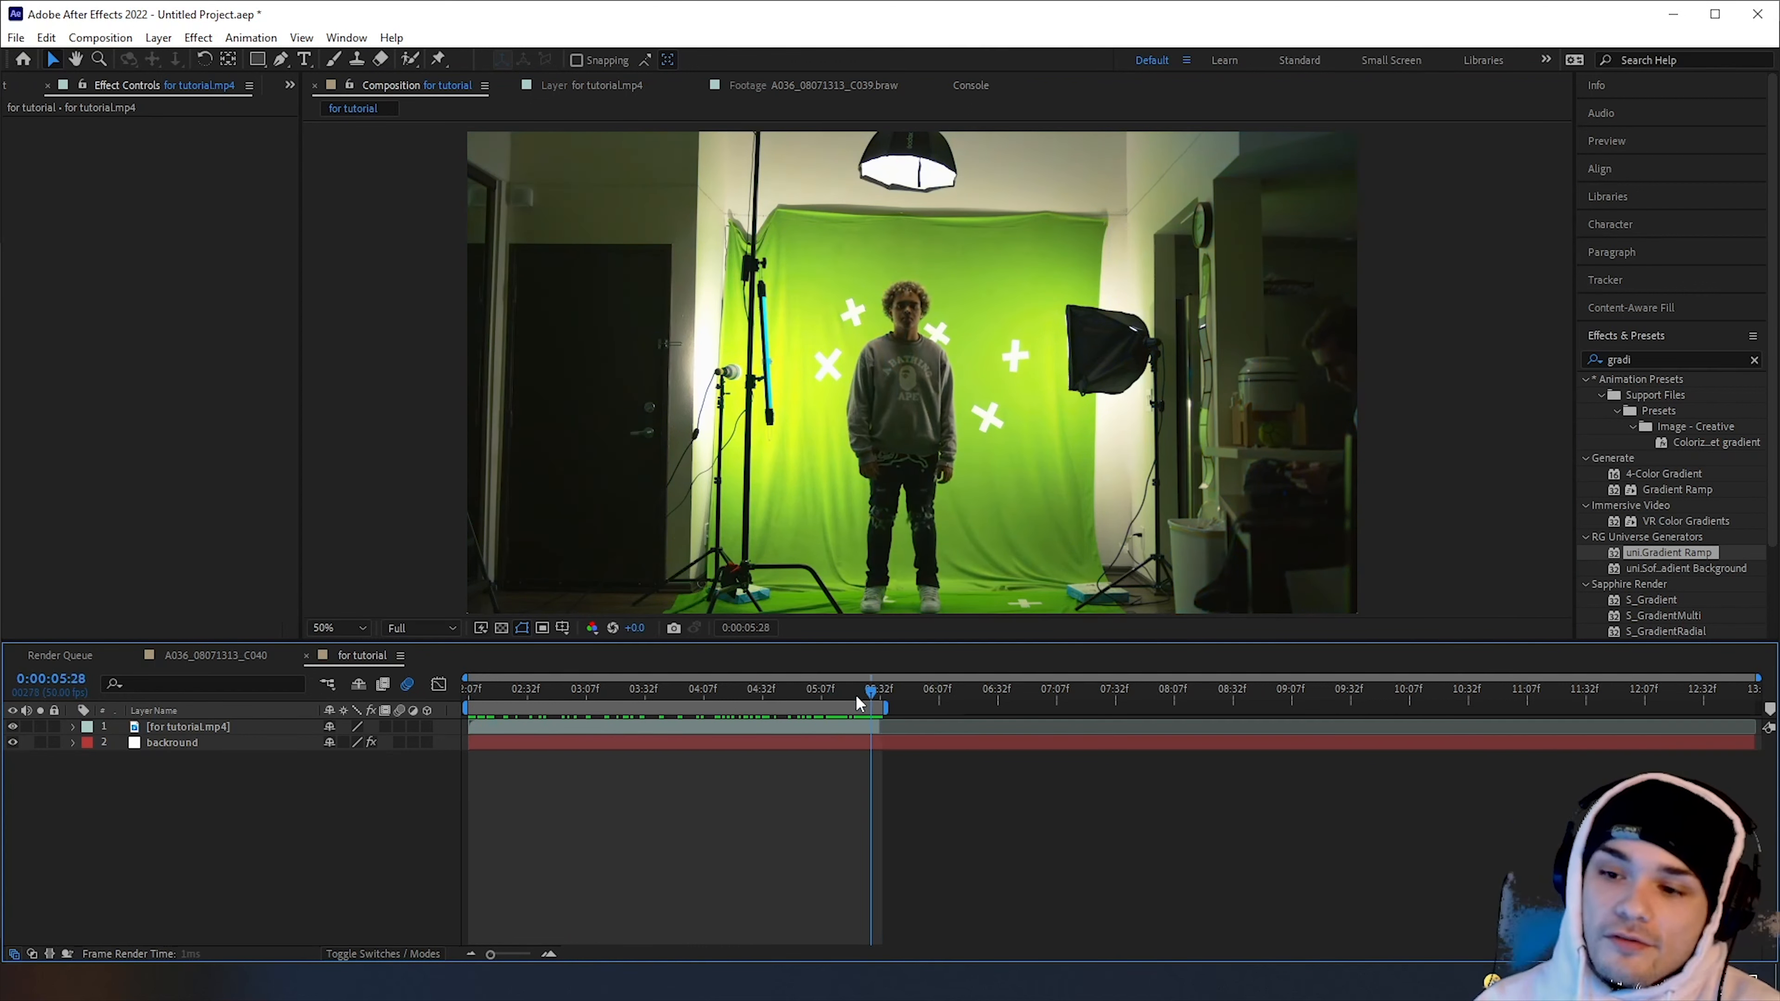
Open the for tutorial.mp4 footage in its layer view and paint Roto Brush foreground strokes over the man's head and chest
{"action": "left_click", "coordinate": [171, 729]}
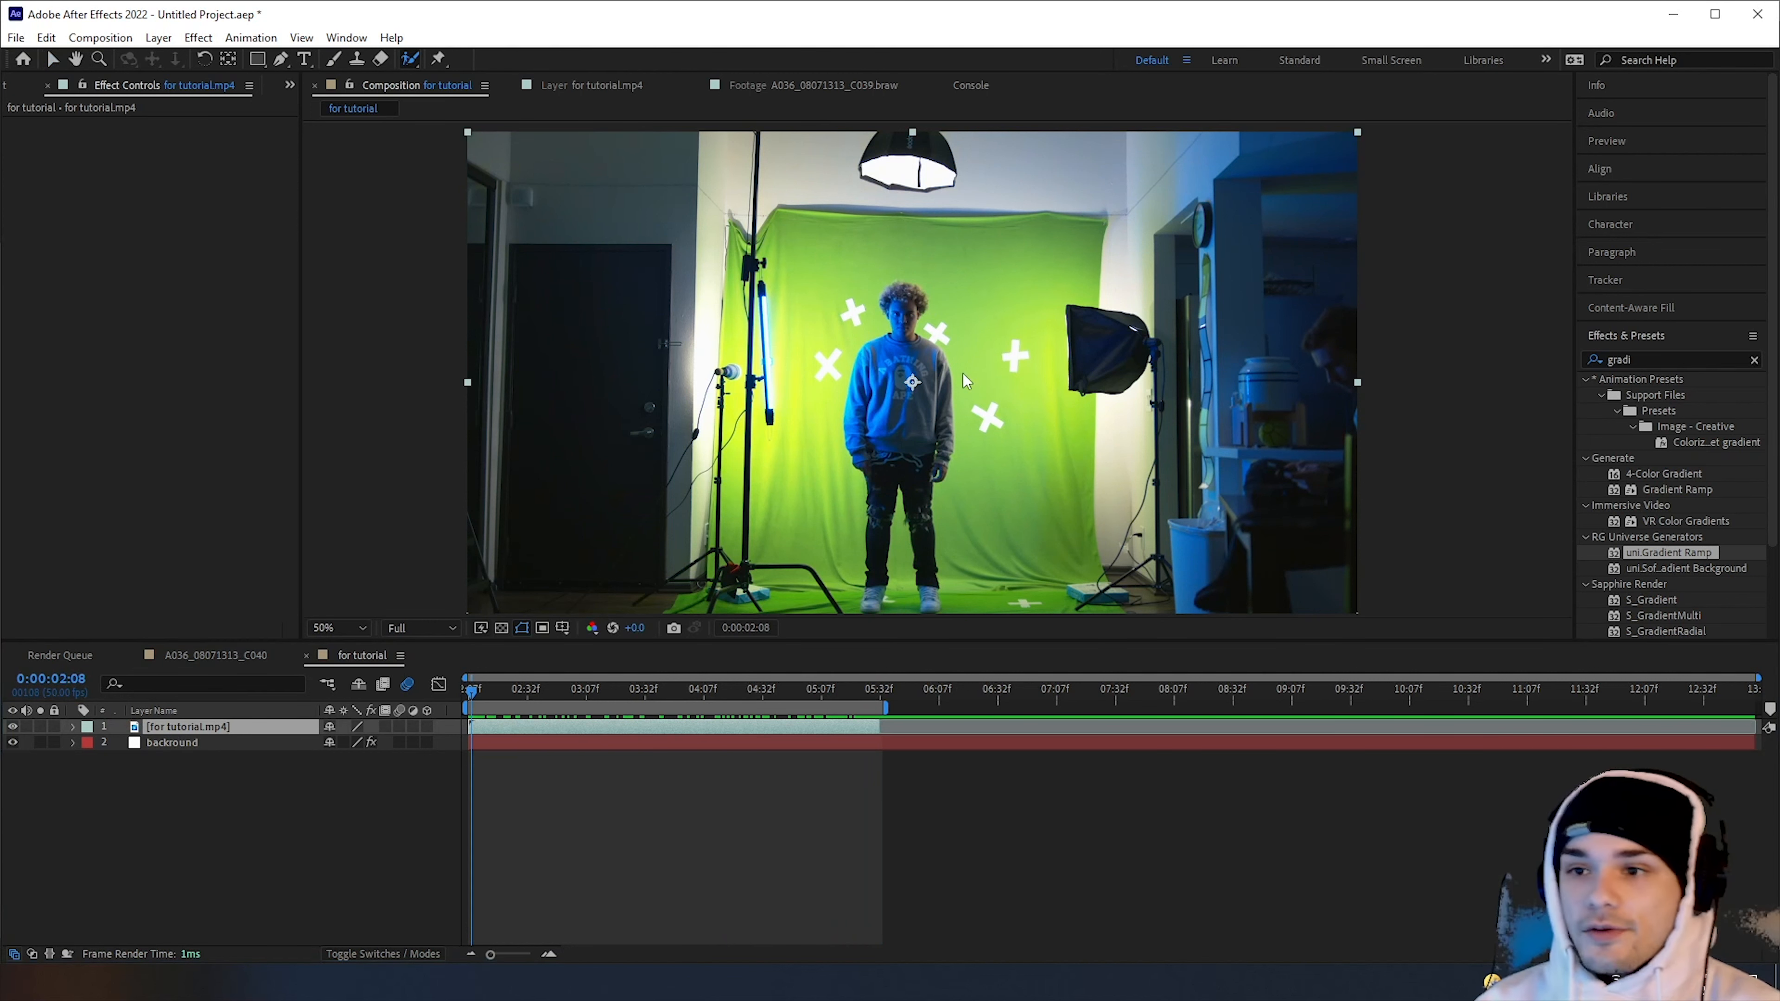
{"action": "double_click", "coordinate": [890, 413]}
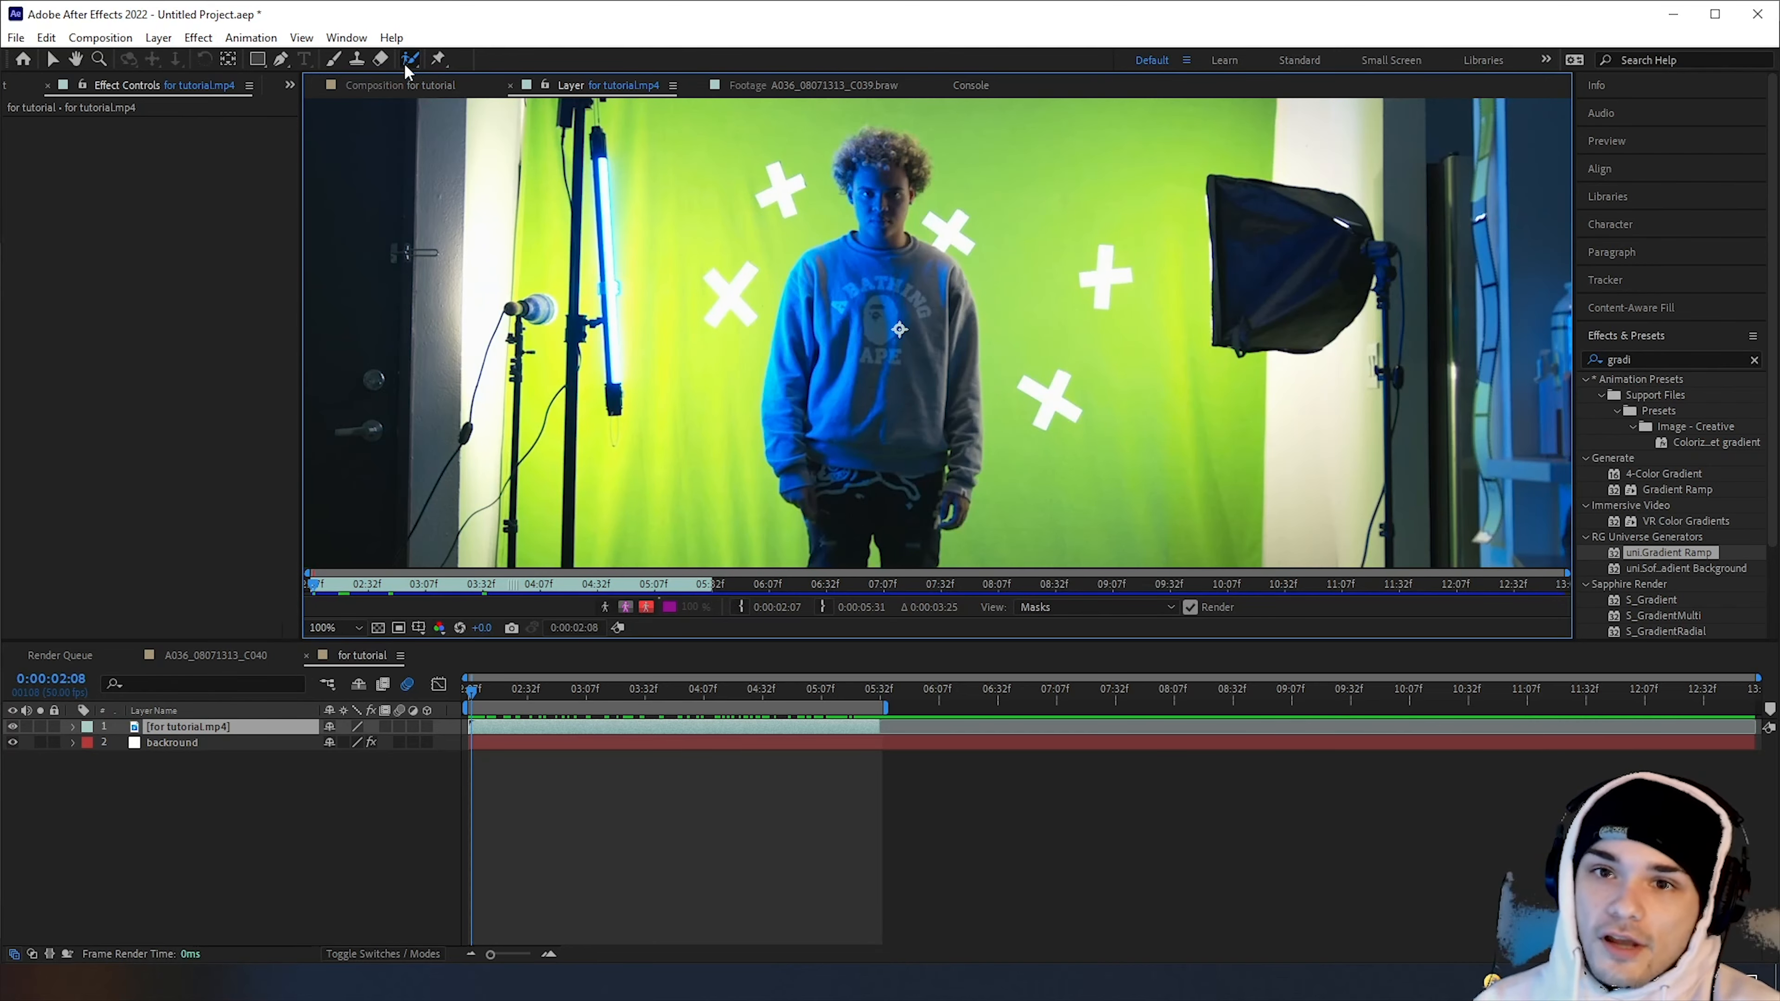
{"action": "left_click", "coordinate": [411, 59]}
{"action": "scroll", "coordinate": [854, 289], "scroll_direction": "up", "scroll_amount": 1}
{"action": "left_click_drag", "start_coordinate": [852, 240], "coordinate": [916, 525]}
{"action": "left_click_drag", "start_coordinate": [874, 269], "coordinate": [882, 468]}
{"action": "mouse_move", "coordinate": [831, 329]}
{"action": "left_mouse_down"}
{"action": "mouse_move", "coordinate": [819, 283]}
{"action": "mouse_move", "coordinate": [859, 239]}
{"action": "mouse_move", "coordinate": [975, 272]}
{"action": "mouse_move", "coordinate": [1003, 323]}
{"action": "left_mouse_up"}
{"action": "scroll", "coordinate": [915, 349], "scroll_direction": "down", "scroll_amount": 3}
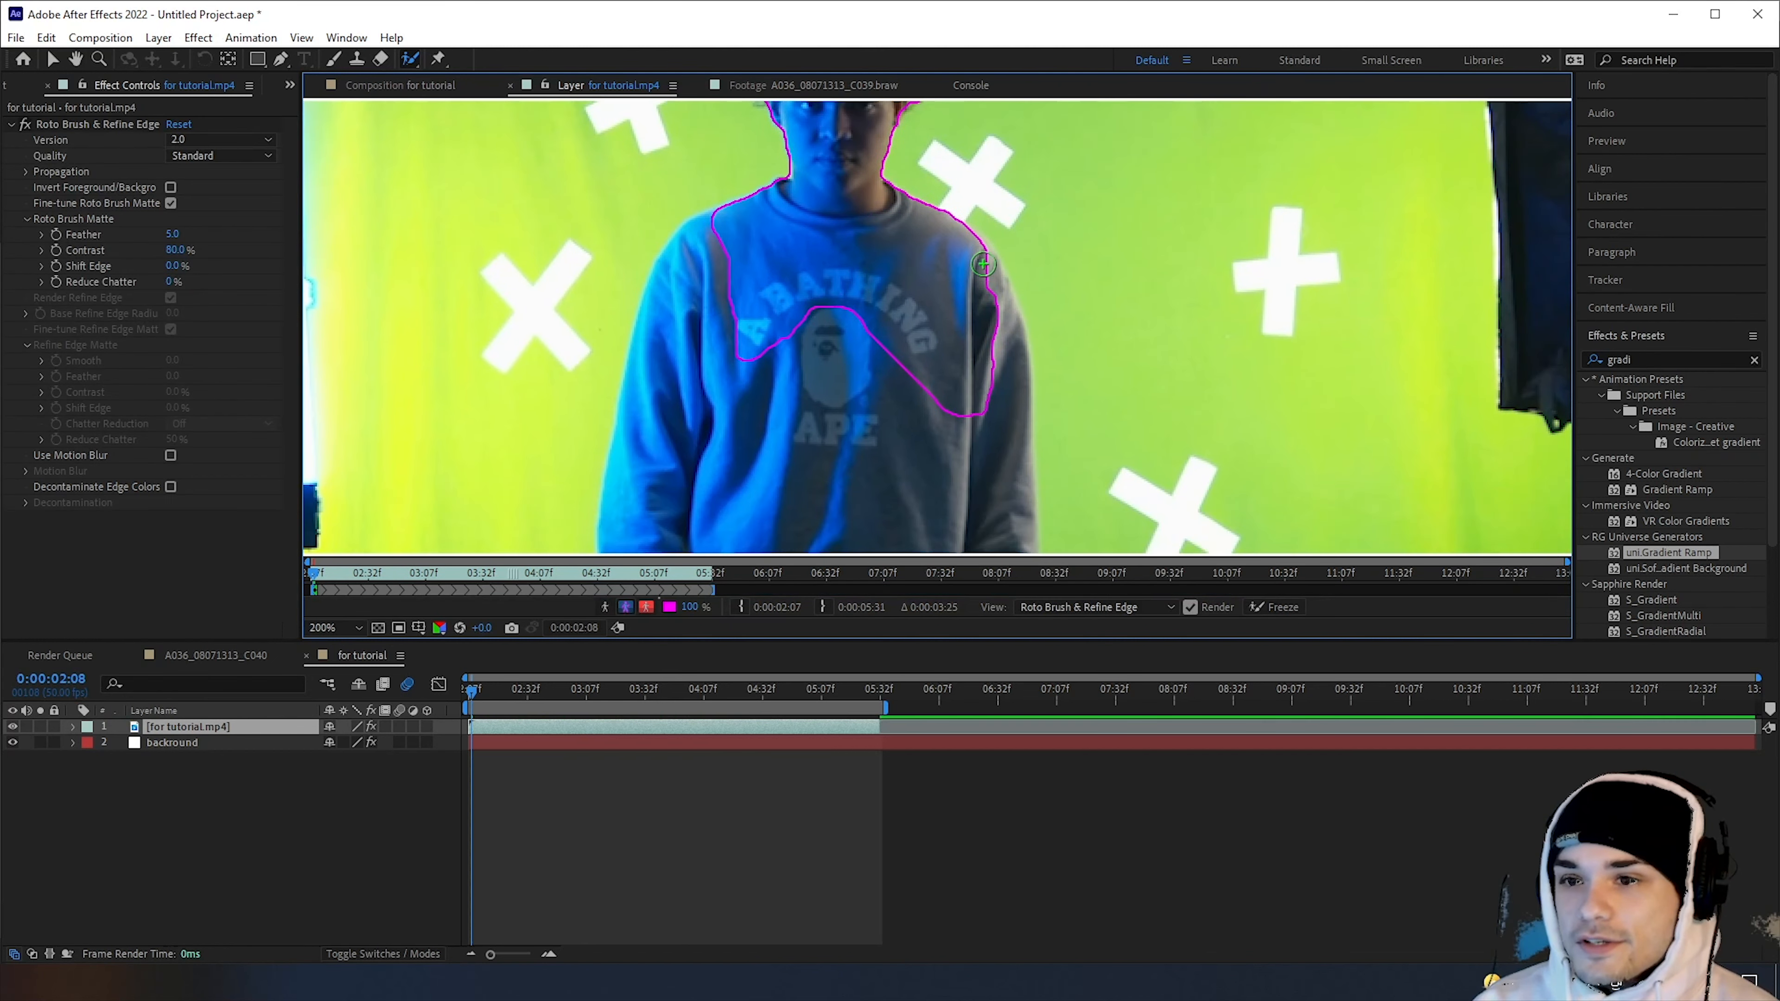
Extend the Roto Brush selection over the rest of the sweater and both arms
{"action": "left_click_drag", "start_coordinate": [973, 235], "coordinate": [1029, 484]}
{"action": "left_click_drag", "start_coordinate": [1095, 467], "coordinate": [993, 324]}
{"action": "mouse_move", "coordinate": [911, 318]}
{"action": "left_mouse_down"}
{"action": "mouse_move", "coordinate": [957, 485]}
{"action": "mouse_move", "coordinate": [938, 280]}
{"action": "mouse_move", "coordinate": [916, 444]}
{"action": "mouse_move", "coordinate": [699, 271]}
{"action": "left_mouse_up"}
{"action": "mouse_move", "coordinate": [634, 399]}
{"action": "left_mouse_down"}
{"action": "mouse_move", "coordinate": [707, 545]}
{"action": "mouse_move", "coordinate": [672, 274]}
{"action": "mouse_move", "coordinate": [691, 350]}
{"action": "left_mouse_up"}
Add the man's legs and shoes to the Roto Brush foreground selection
{"action": "scroll", "coordinate": [692, 350], "scroll_direction": "down", "scroll_amount": 3}
{"action": "scroll", "coordinate": [889, 336], "scroll_direction": "up", "scroll_amount": 3}
{"action": "scroll", "coordinate": [889, 337], "scroll_direction": "down", "scroll_amount": 5}
{"action": "left_click_drag", "start_coordinate": [948, 354], "coordinate": [958, 469]}
{"action": "left_click_drag", "start_coordinate": [715, 477], "coordinate": [751, 348]}
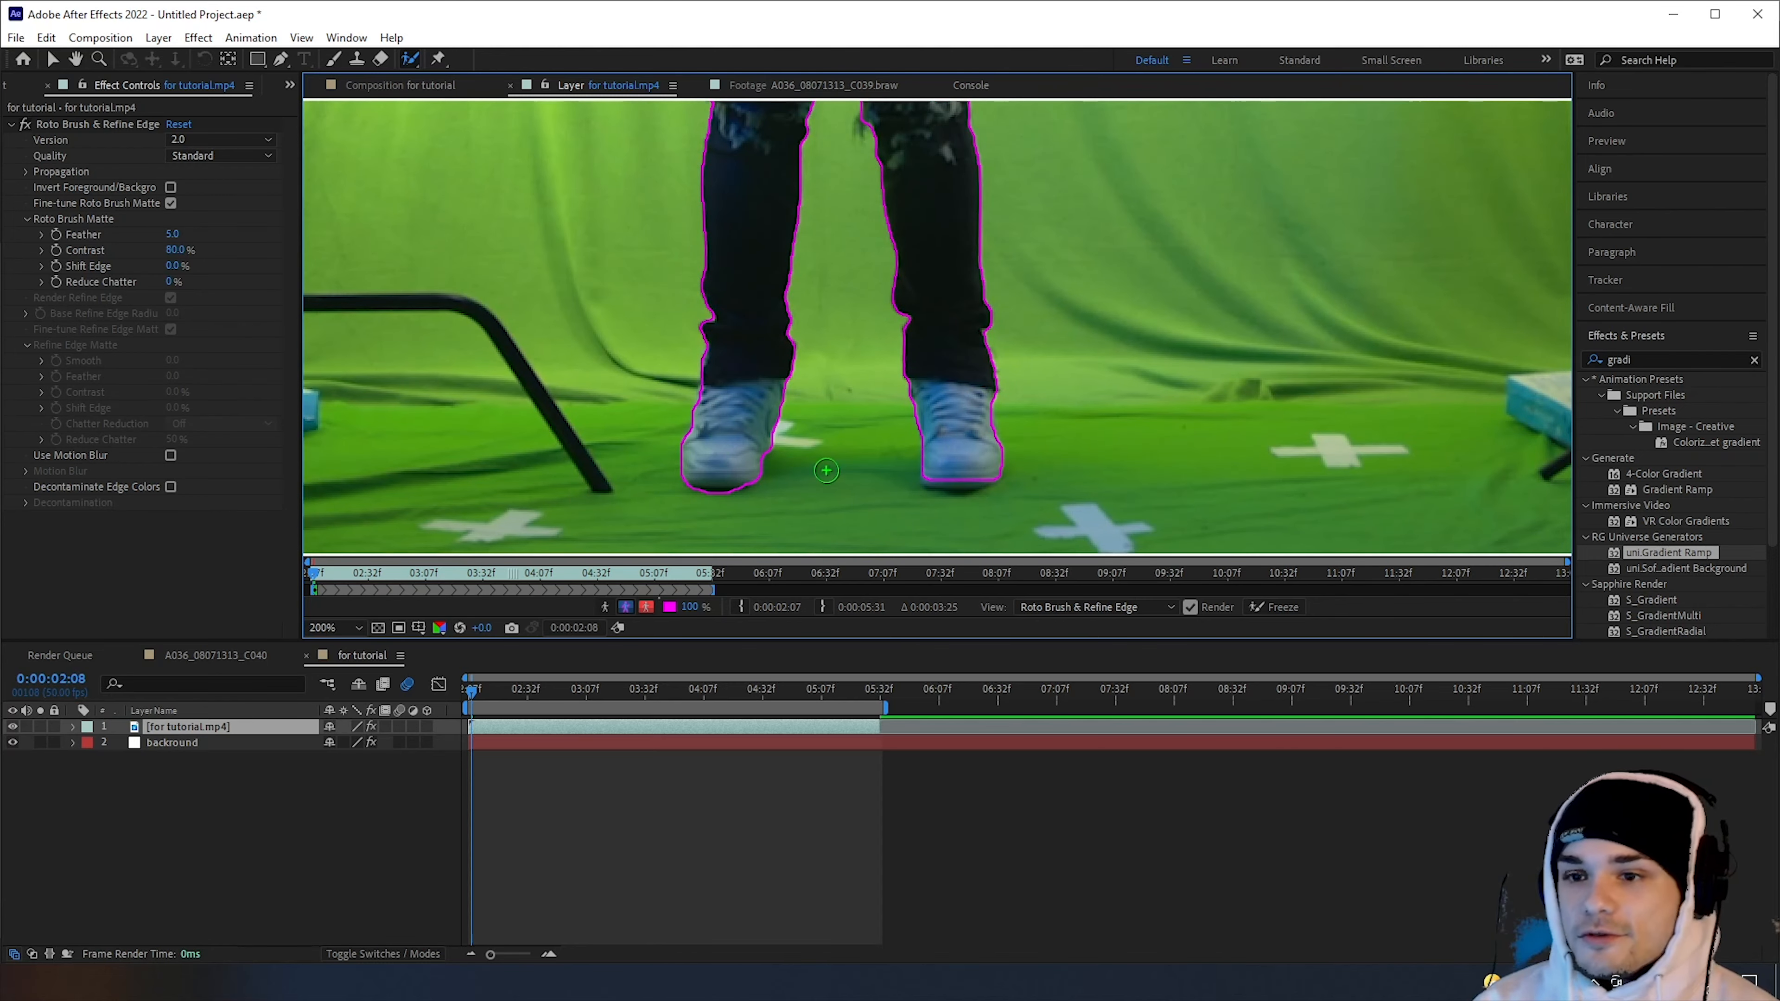
{"action": "mouse_move", "coordinate": [950, 484]}
{"action": "left_mouse_down"}
{"action": "mouse_move", "coordinate": [974, 448]}
{"action": "mouse_move", "coordinate": [1030, 428]}
{"action": "left_mouse_up"}
{"action": "scroll", "coordinate": [924, 319], "scroll_direction": "down", "scroll_amount": 2}
{"action": "scroll", "coordinate": [949, 199], "scroll_direction": "up", "scroll_amount": 2}
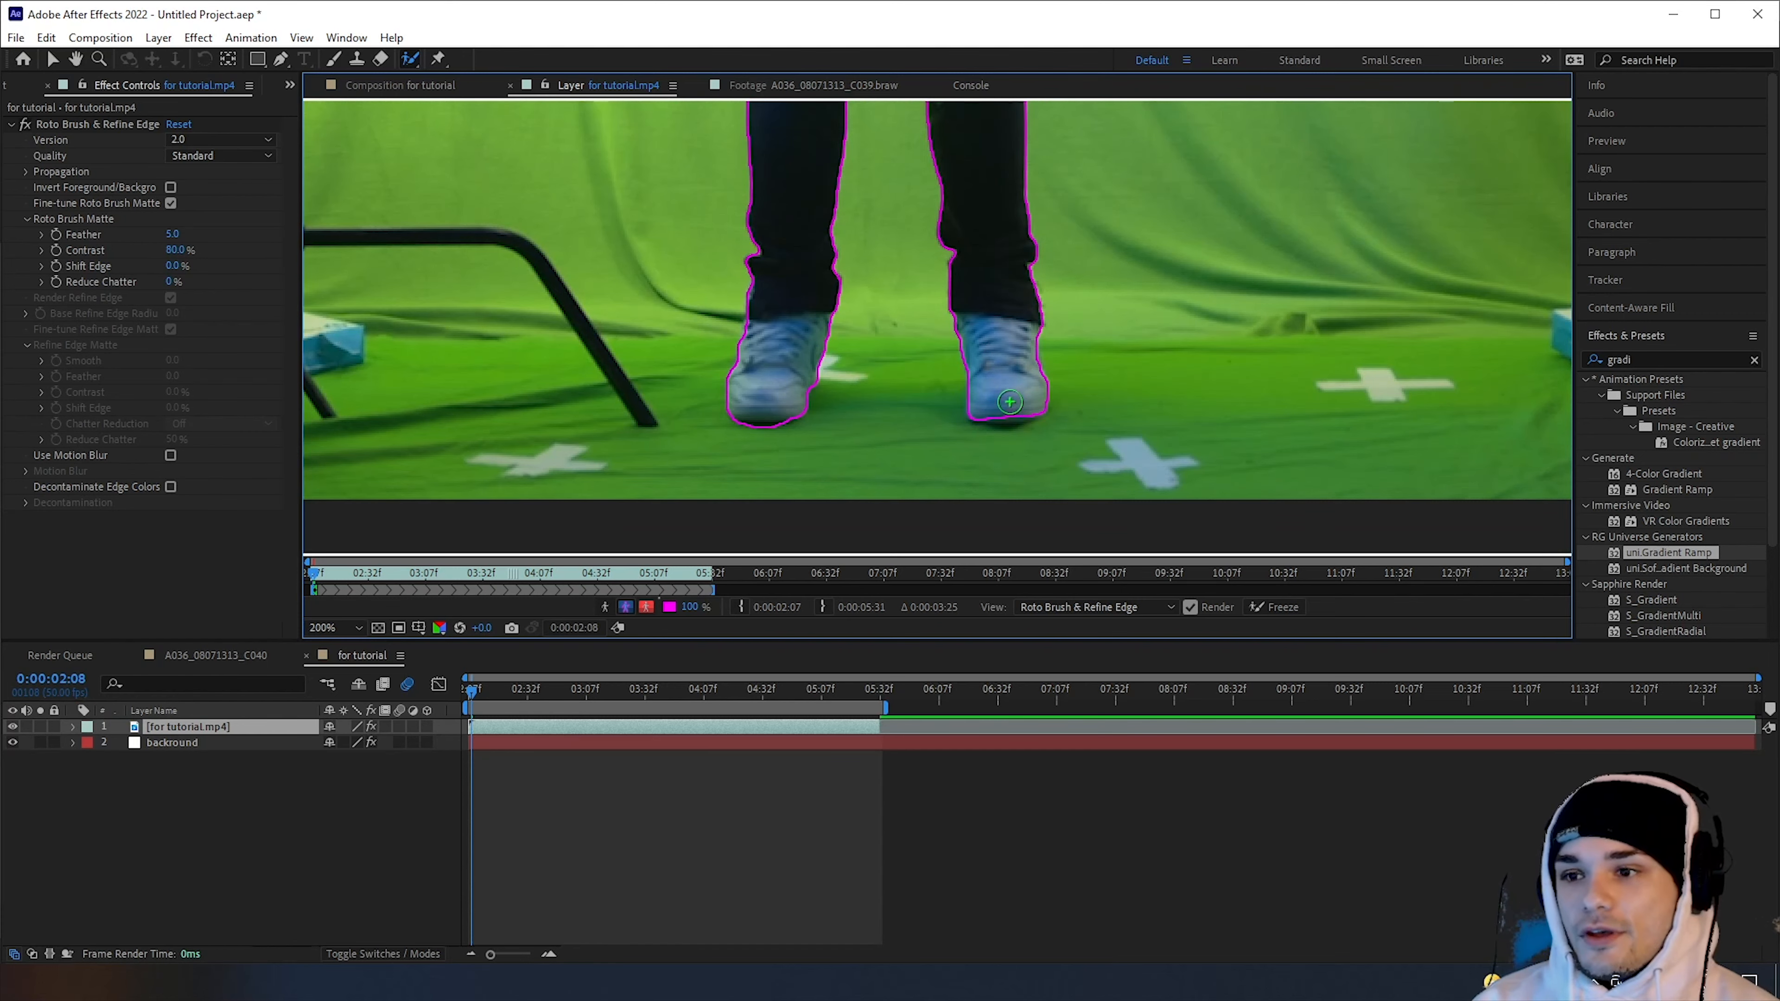
Propagate the Roto Brush to 0:00:03:08 and inspect the outline around the man
{"action": "scroll", "coordinate": [895, 261], "scroll_direction": "down", "scroll_amount": 4}
{"action": "left_click", "coordinate": [592, 696]}
{"action": "left_click_drag", "start_coordinate": [591, 691], "coordinate": [588, 691]}
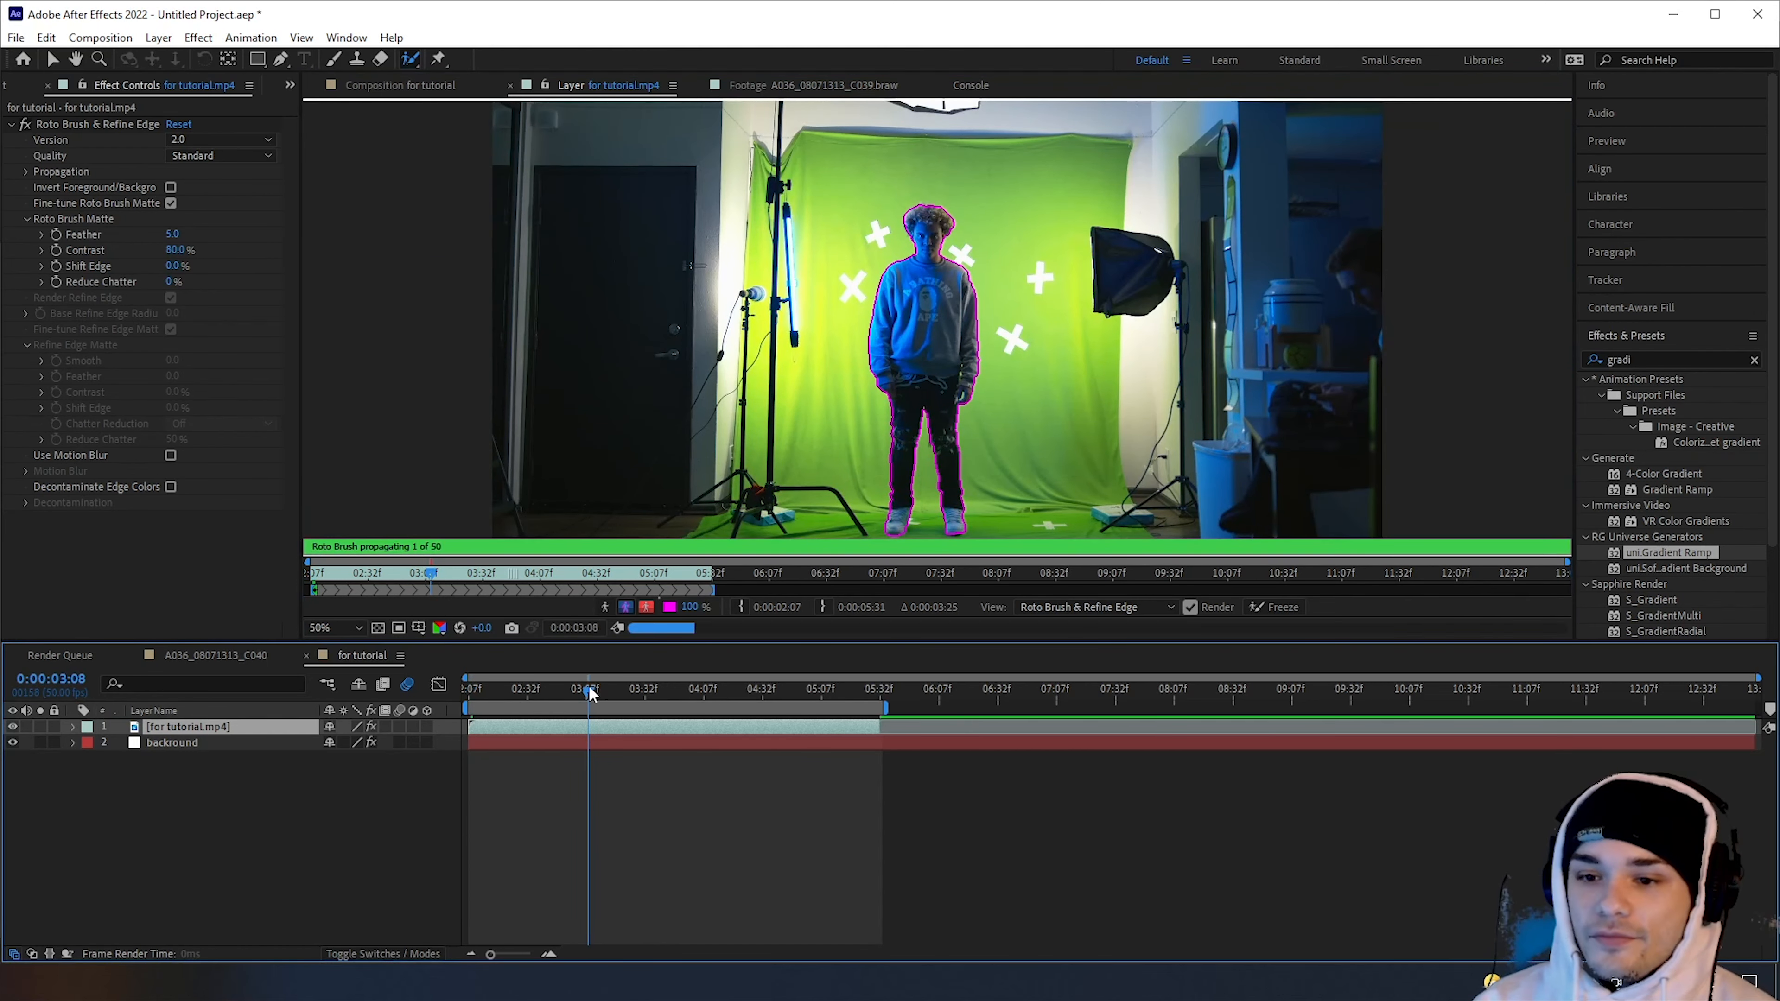
{"action": "scroll", "coordinate": [932, 330], "scroll_direction": "up", "scroll_amount": 1}
{"action": "scroll", "coordinate": [939, 329], "scroll_direction": "down", "scroll_amount": 1}
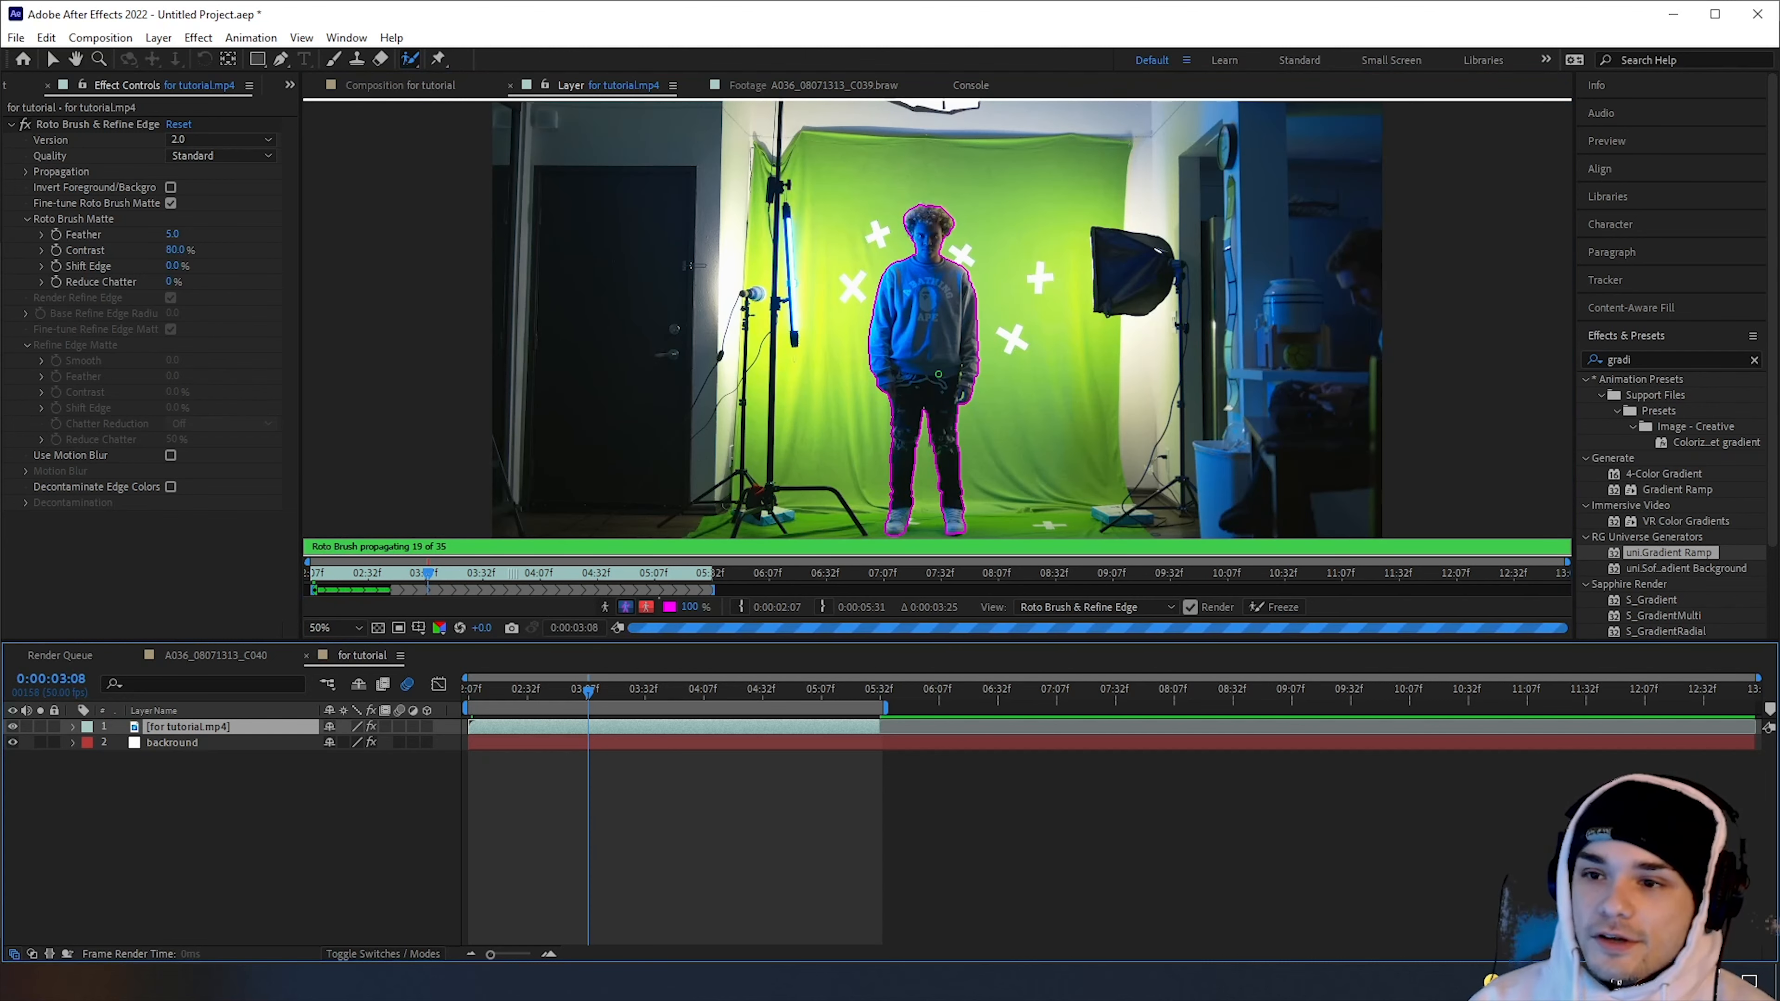
{"action": "scroll", "coordinate": [939, 382], "scroll_direction": "up", "scroll_amount": 6}
{"action": "scroll", "coordinate": [959, 446], "scroll_direction": "down", "scroll_amount": 6}
{"action": "scroll", "coordinate": [958, 446], "scroll_direction": "up", "scroll_amount": 2}
{"action": "scroll", "coordinate": [911, 504], "scroll_direction": "down", "scroll_amount": 4}
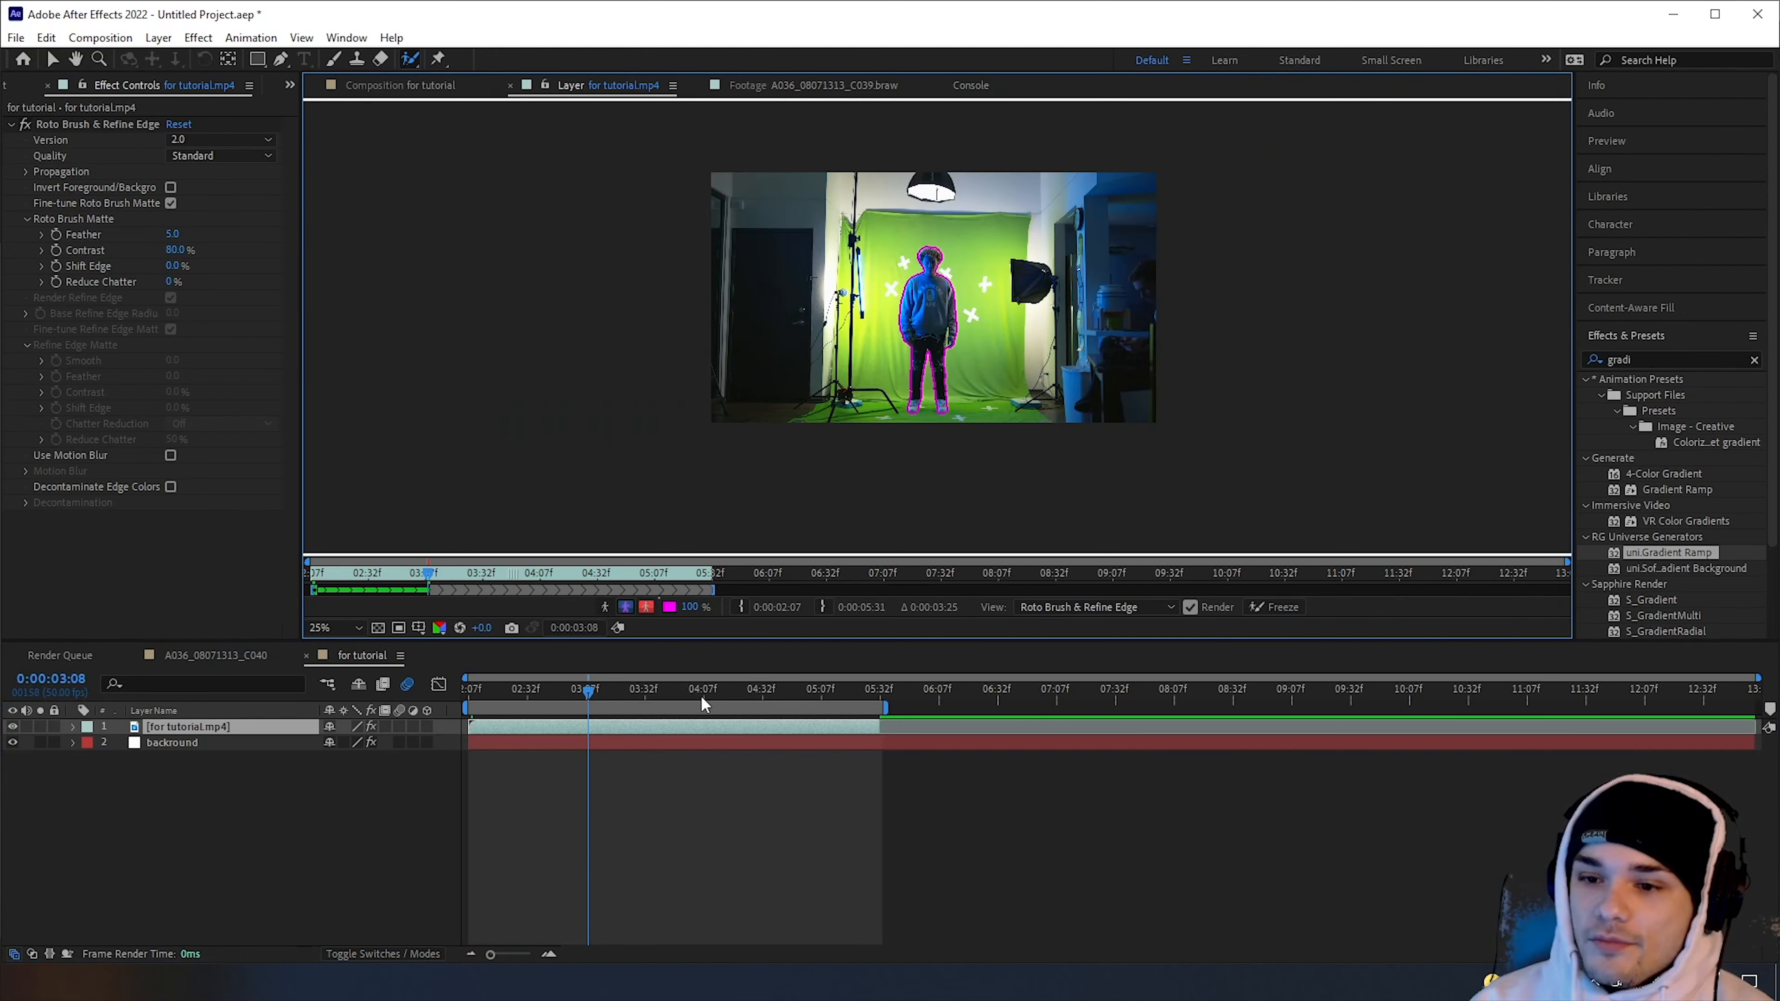
Return to the composition at 0:00:02:07 and preview the cut-out man over the gradient background
{"action": "left_click_drag", "start_coordinate": [701, 696], "coordinate": [354, 702]}
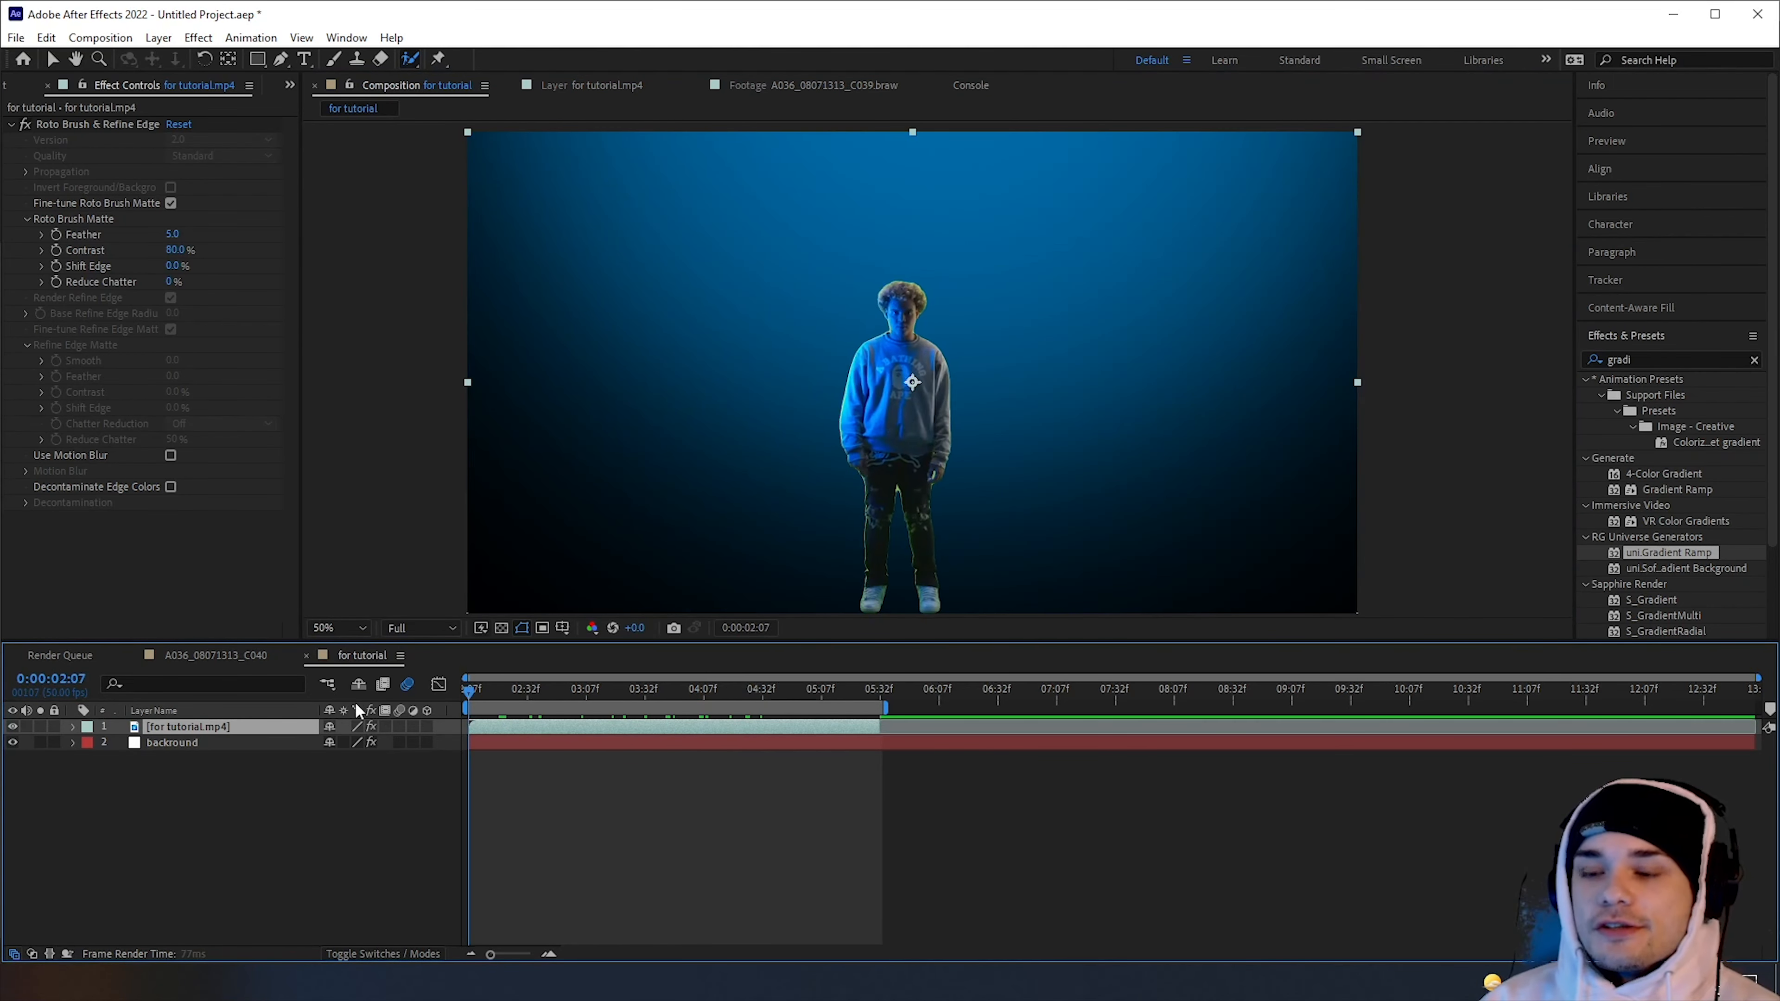
{"action": "key", "text": "space"}
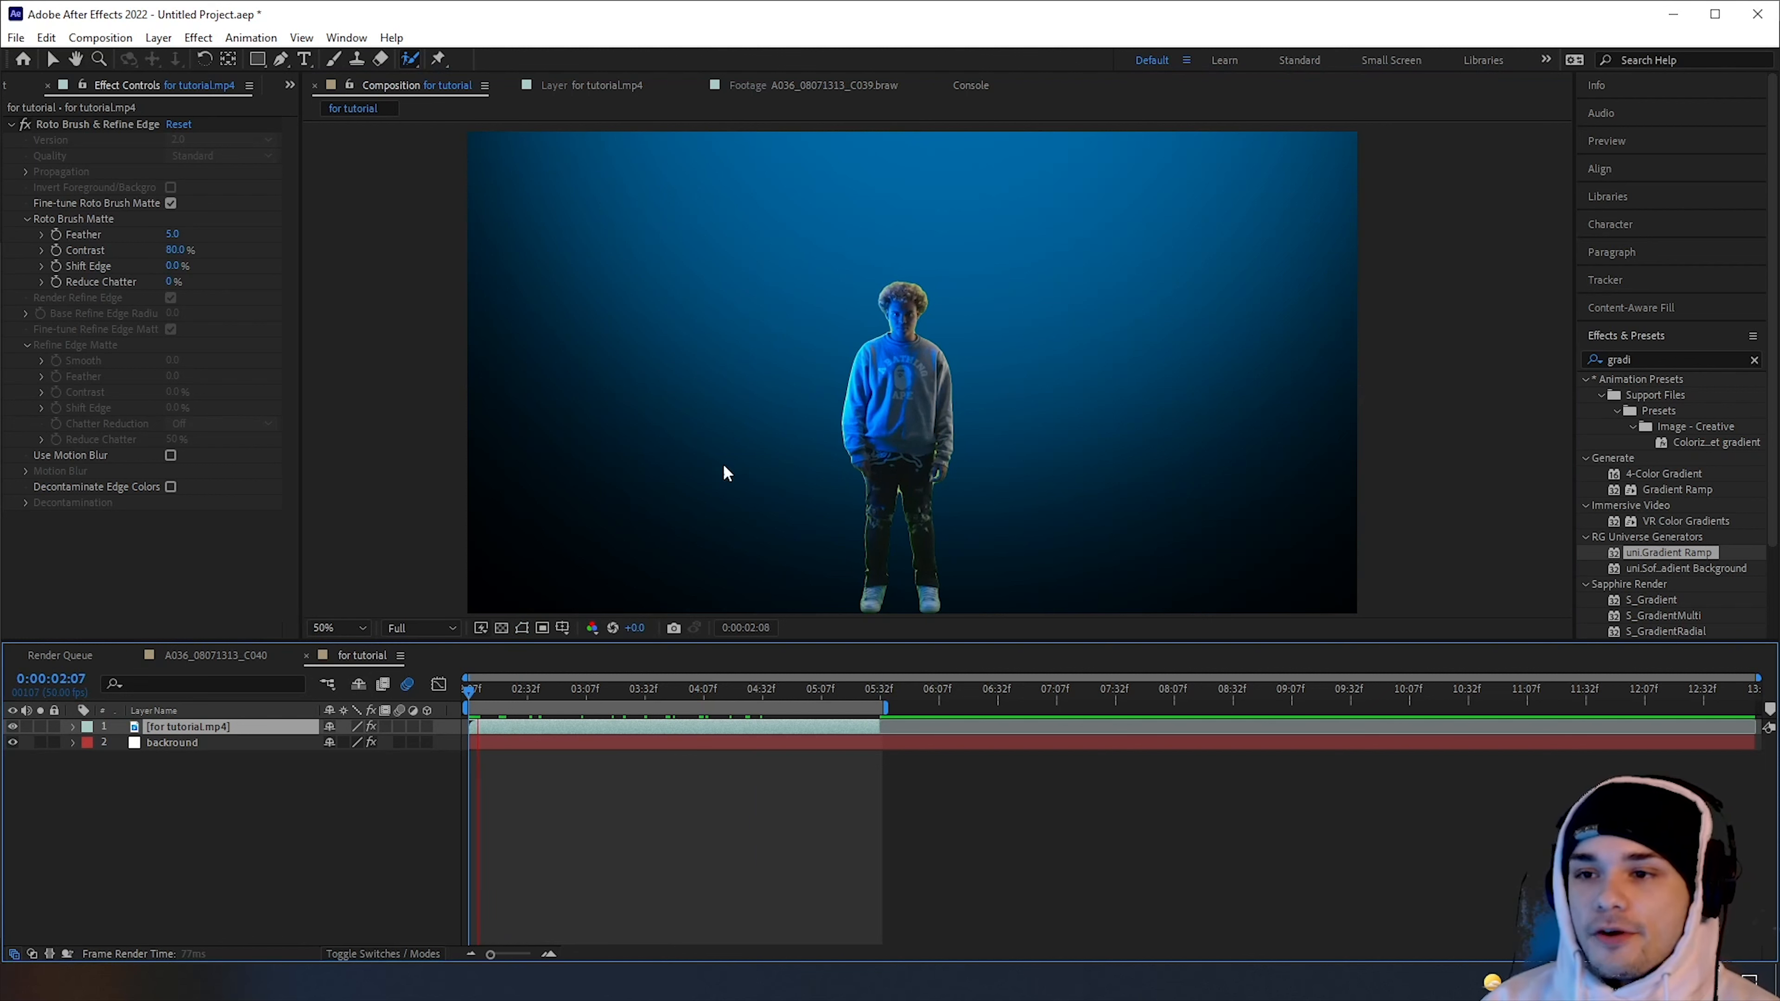
{"action": "key", "text": "space"}
Set the Roto Brush matte's Feather to 15 and move the playhead back to 0:00:02:07
{"action": "left_click", "coordinate": [173, 234]}
{"action": "key", "text": "Return"}
{"action": "left_click_drag", "start_coordinate": [541, 707], "coordinate": [268, 795]}
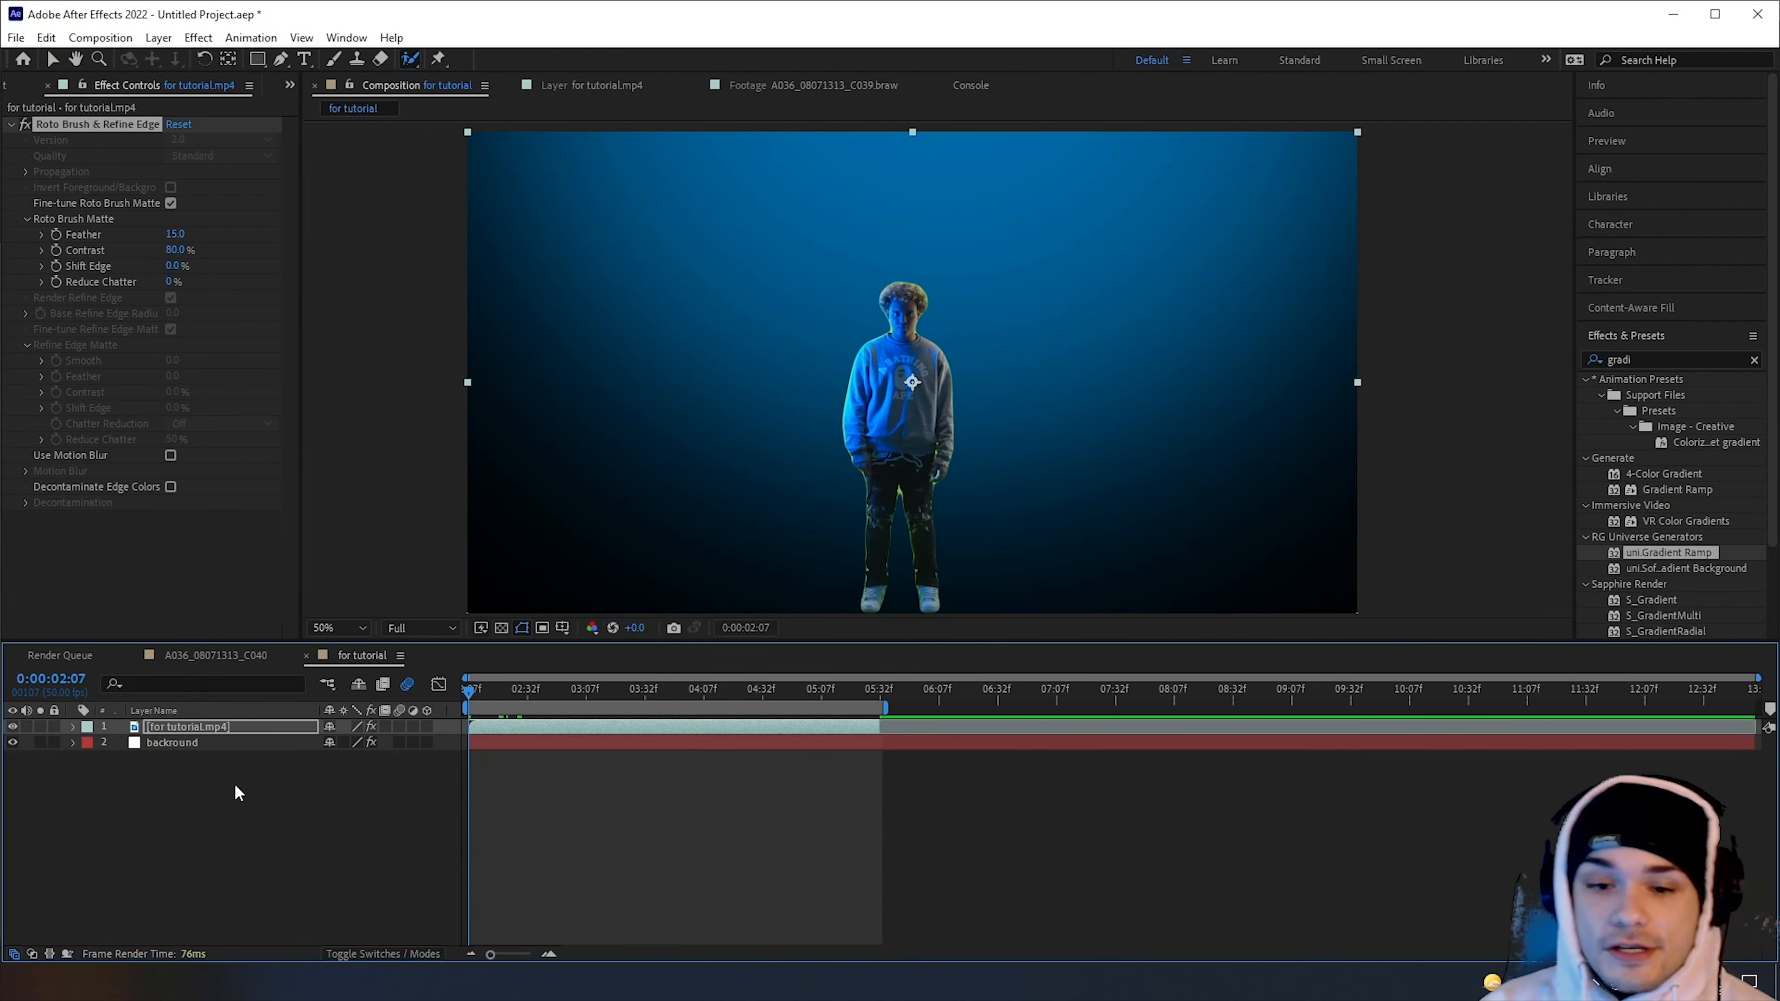
Create a white 1920 x 1080 solid layer named "elemtn"
{"action": "right_click", "coordinate": [198, 794]}
{"action": "mouse_move", "coordinate": [322, 571]}
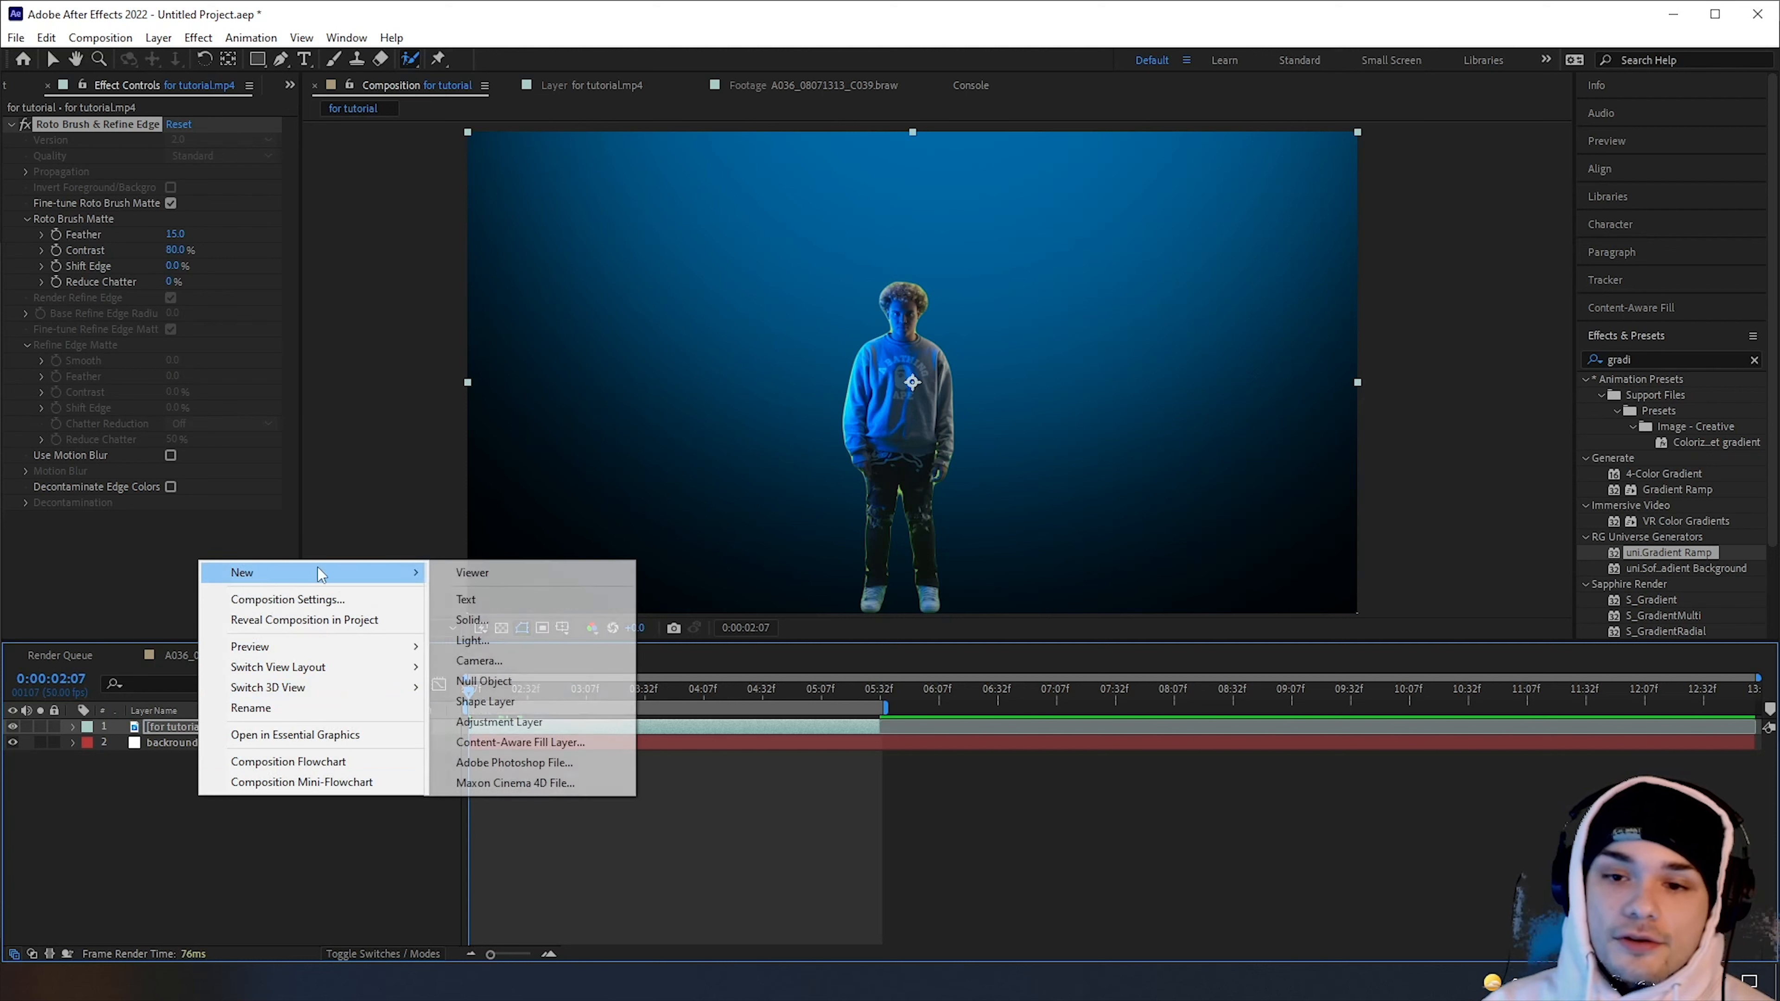
{"action": "left_click", "coordinate": [483, 623]}
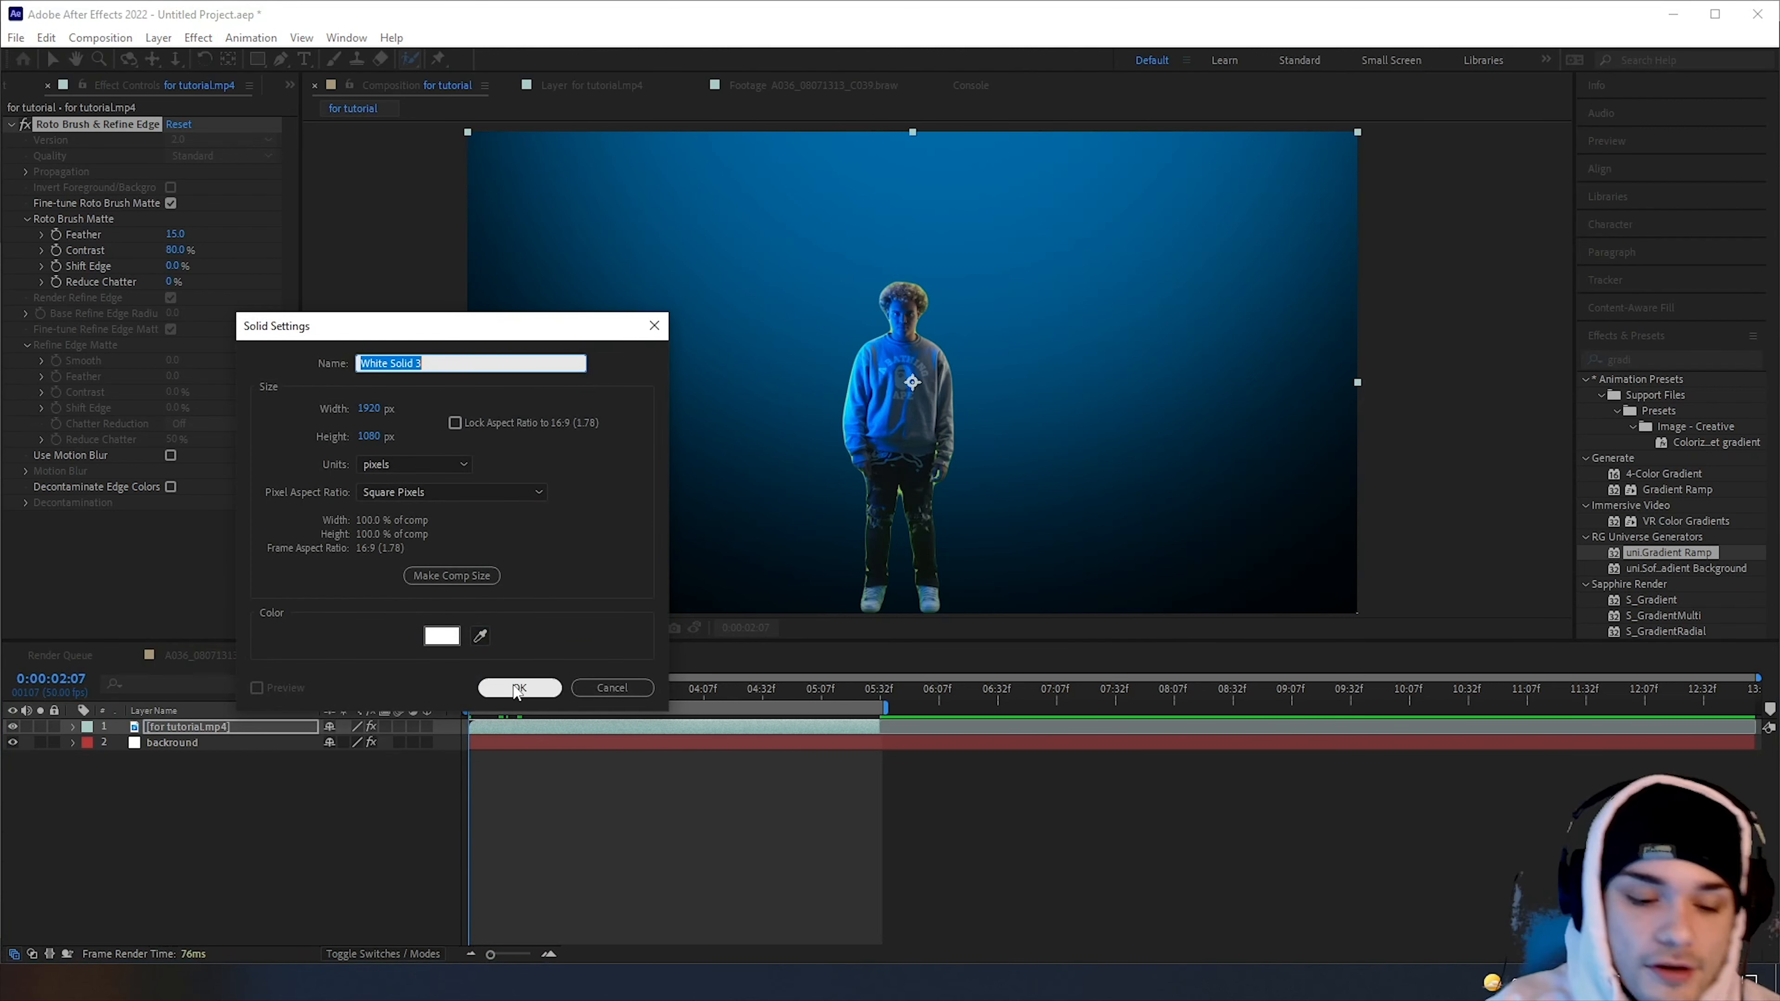
{"action": "type", "text": "elemtn"}
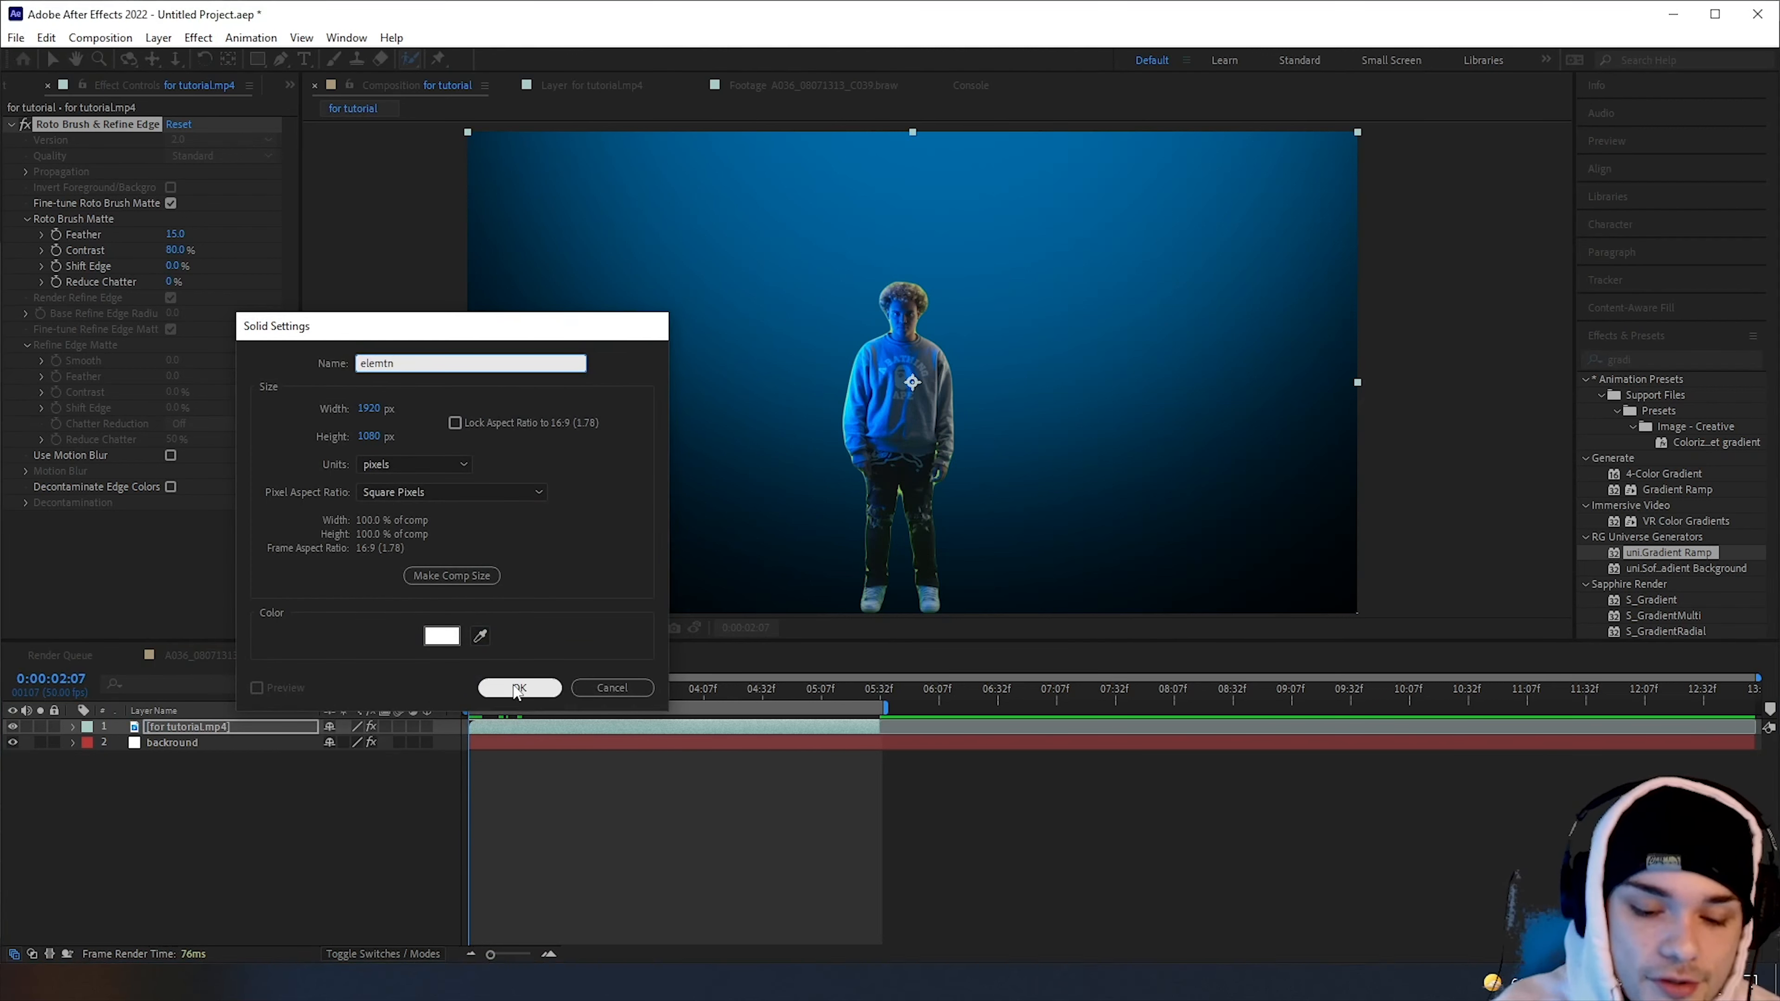
{"action": "left_click", "coordinate": [519, 688]}
Search the effects for "elem" and apply the Video Copilot Element effect to the elemtn layer
{"action": "left_click", "coordinate": [1653, 364]}
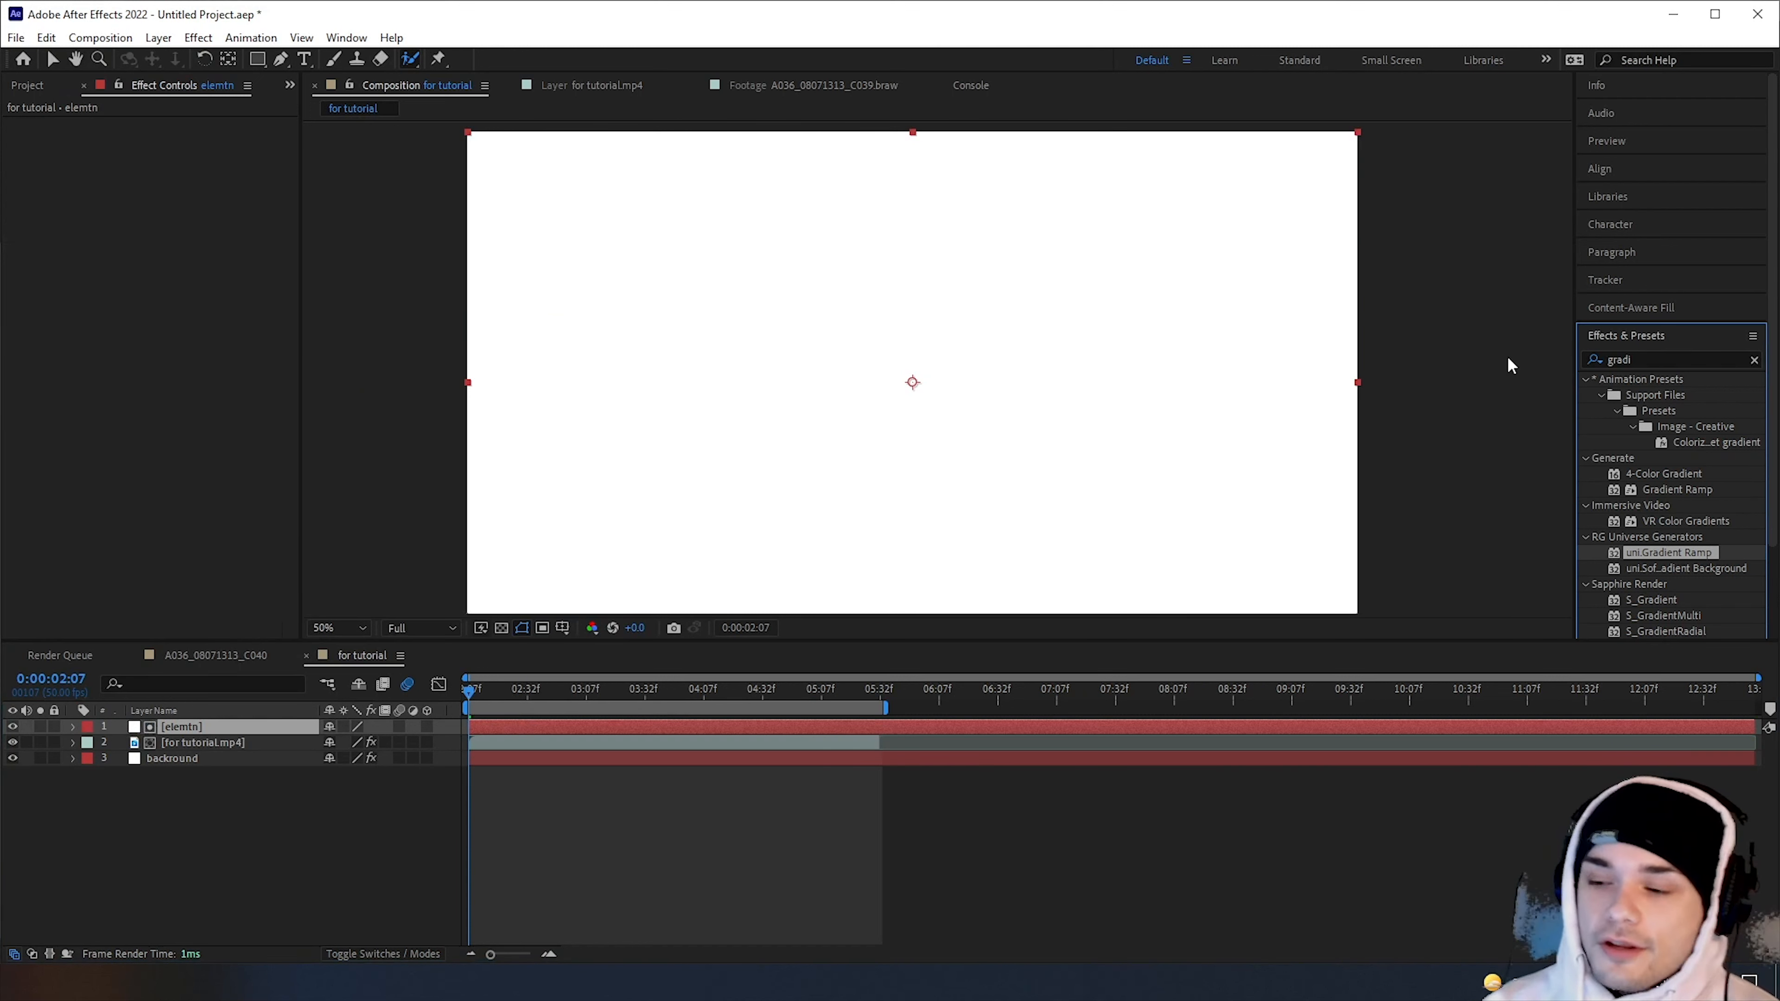
{"action": "left_click_drag", "start_coordinate": [1665, 354], "coordinate": [1476, 340]}
{"action": "key", "text": "BackSpace"}
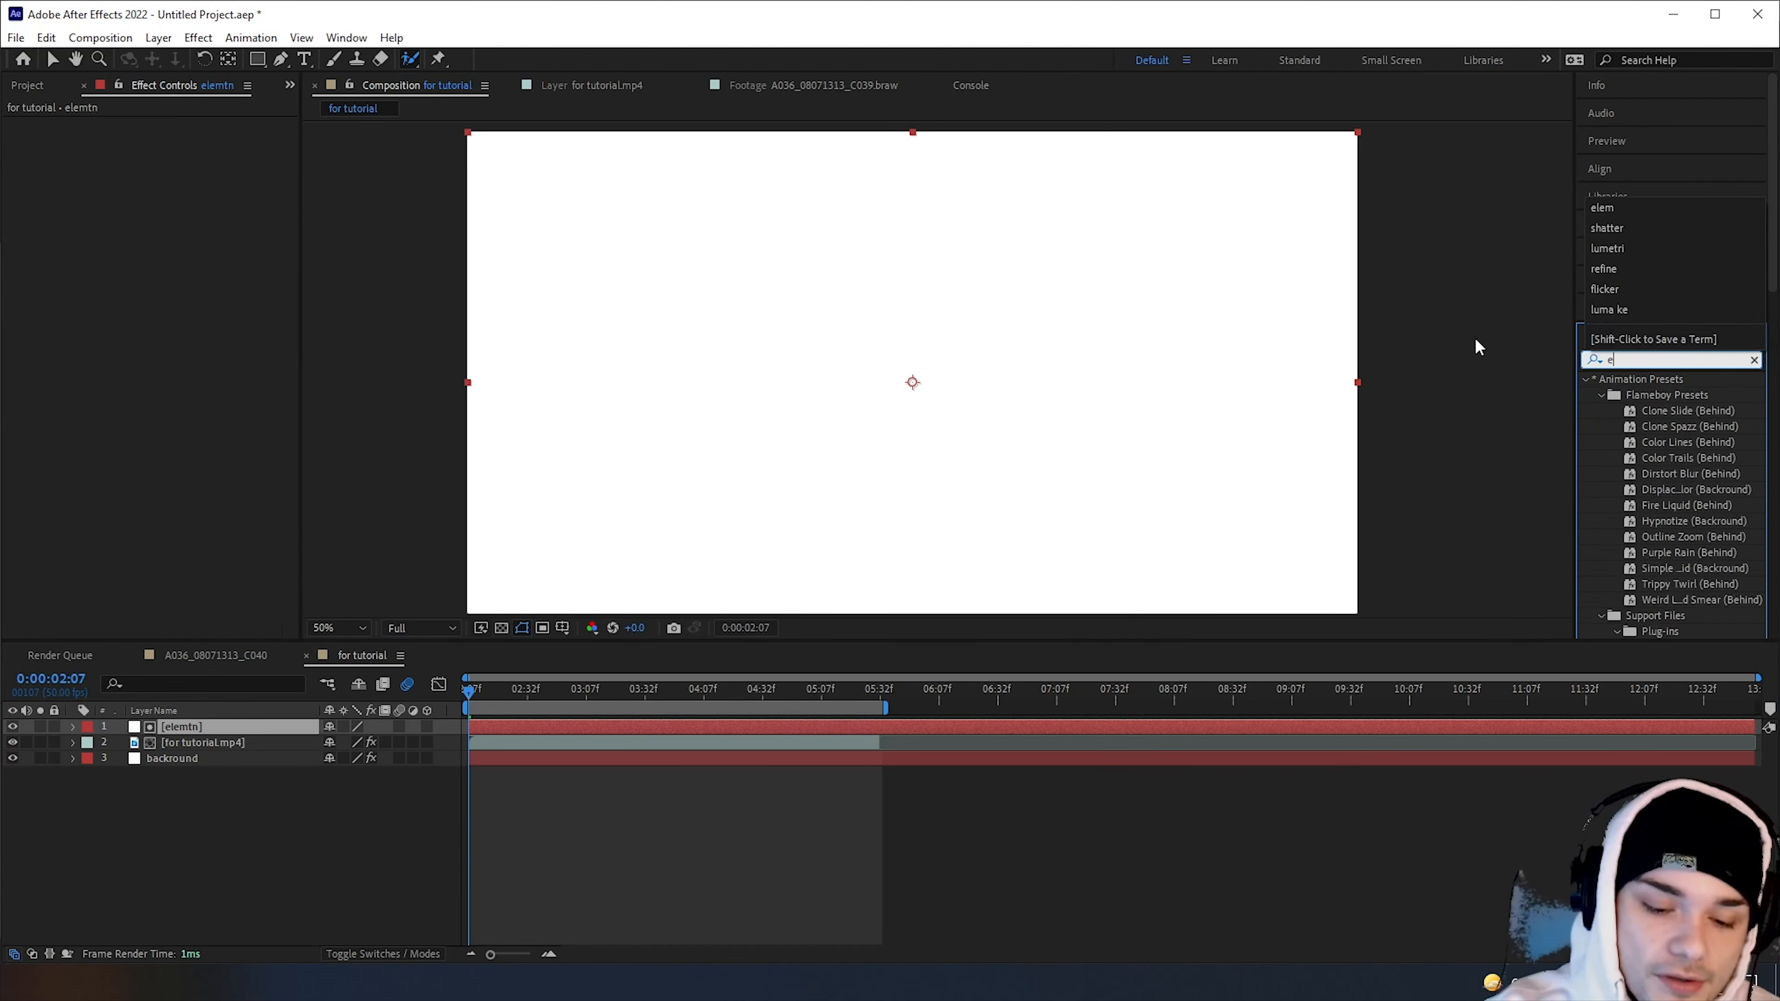
{"action": "type", "text": "elem"}
{"action": "left_click_drag", "start_coordinate": [1652, 391], "coordinate": [242, 727]}
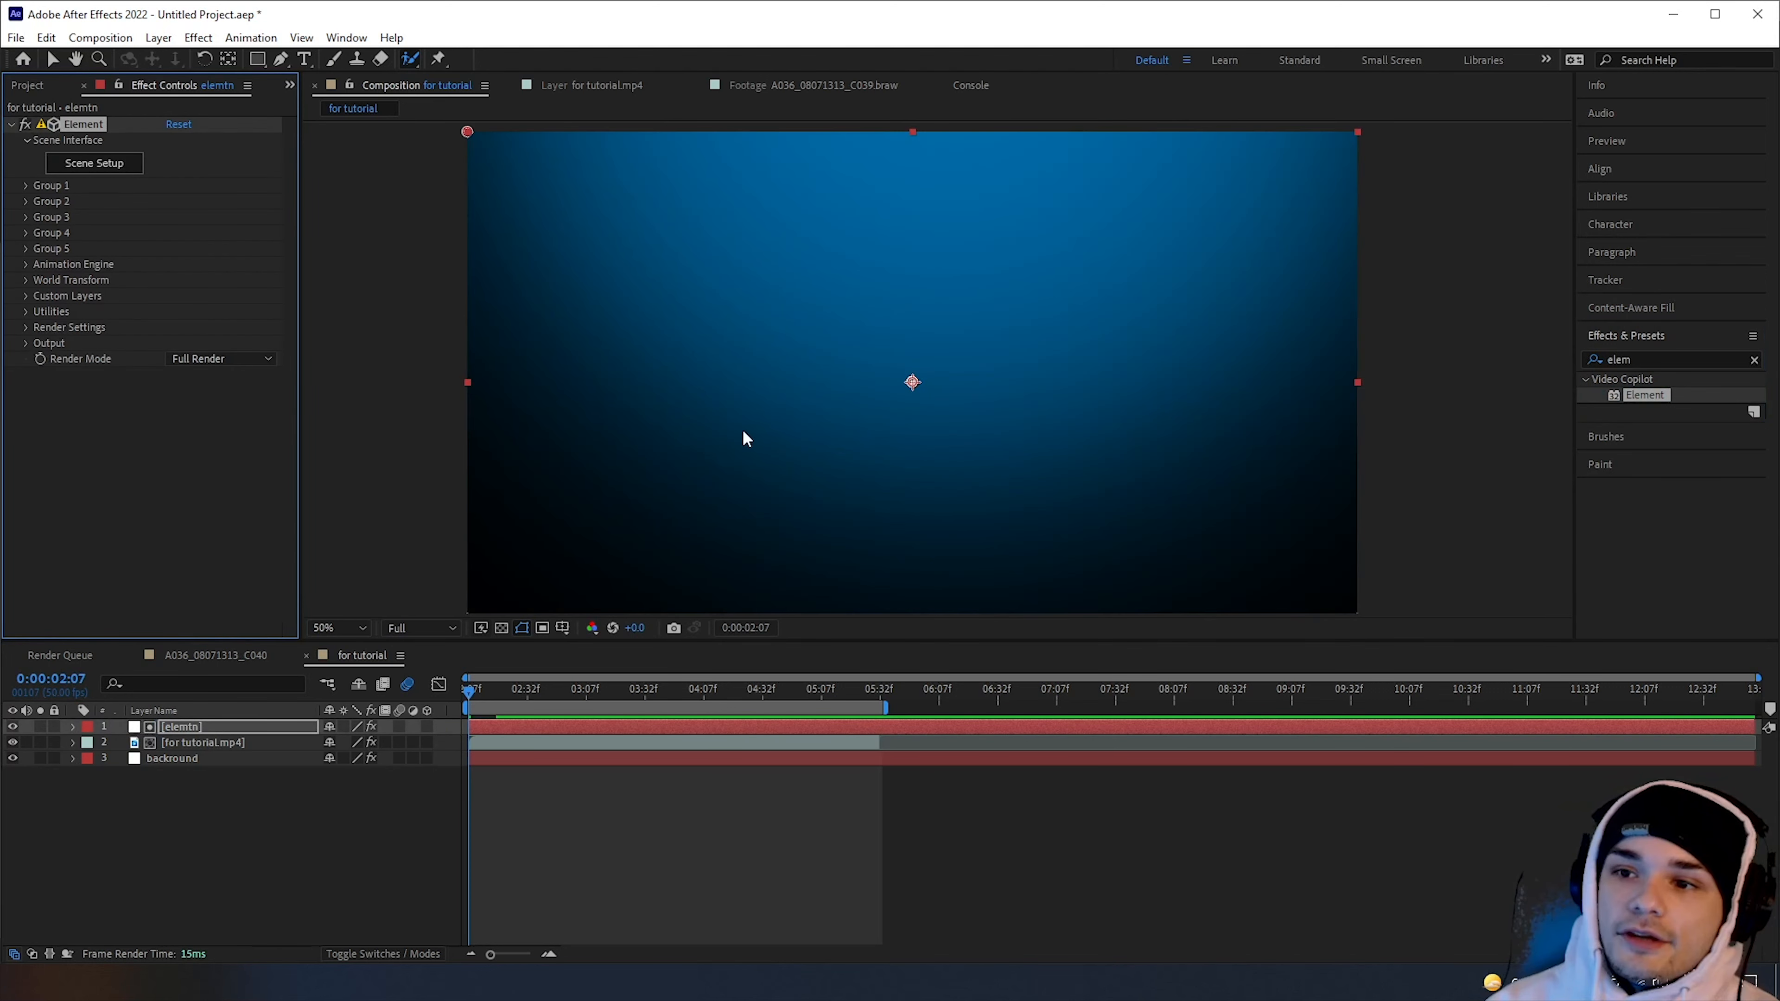
Import the bendy bill2 OBJ model into the Element scene with the default import preferences, orbit it, and accept the scene setup
{"action": "key", "text": "v"}
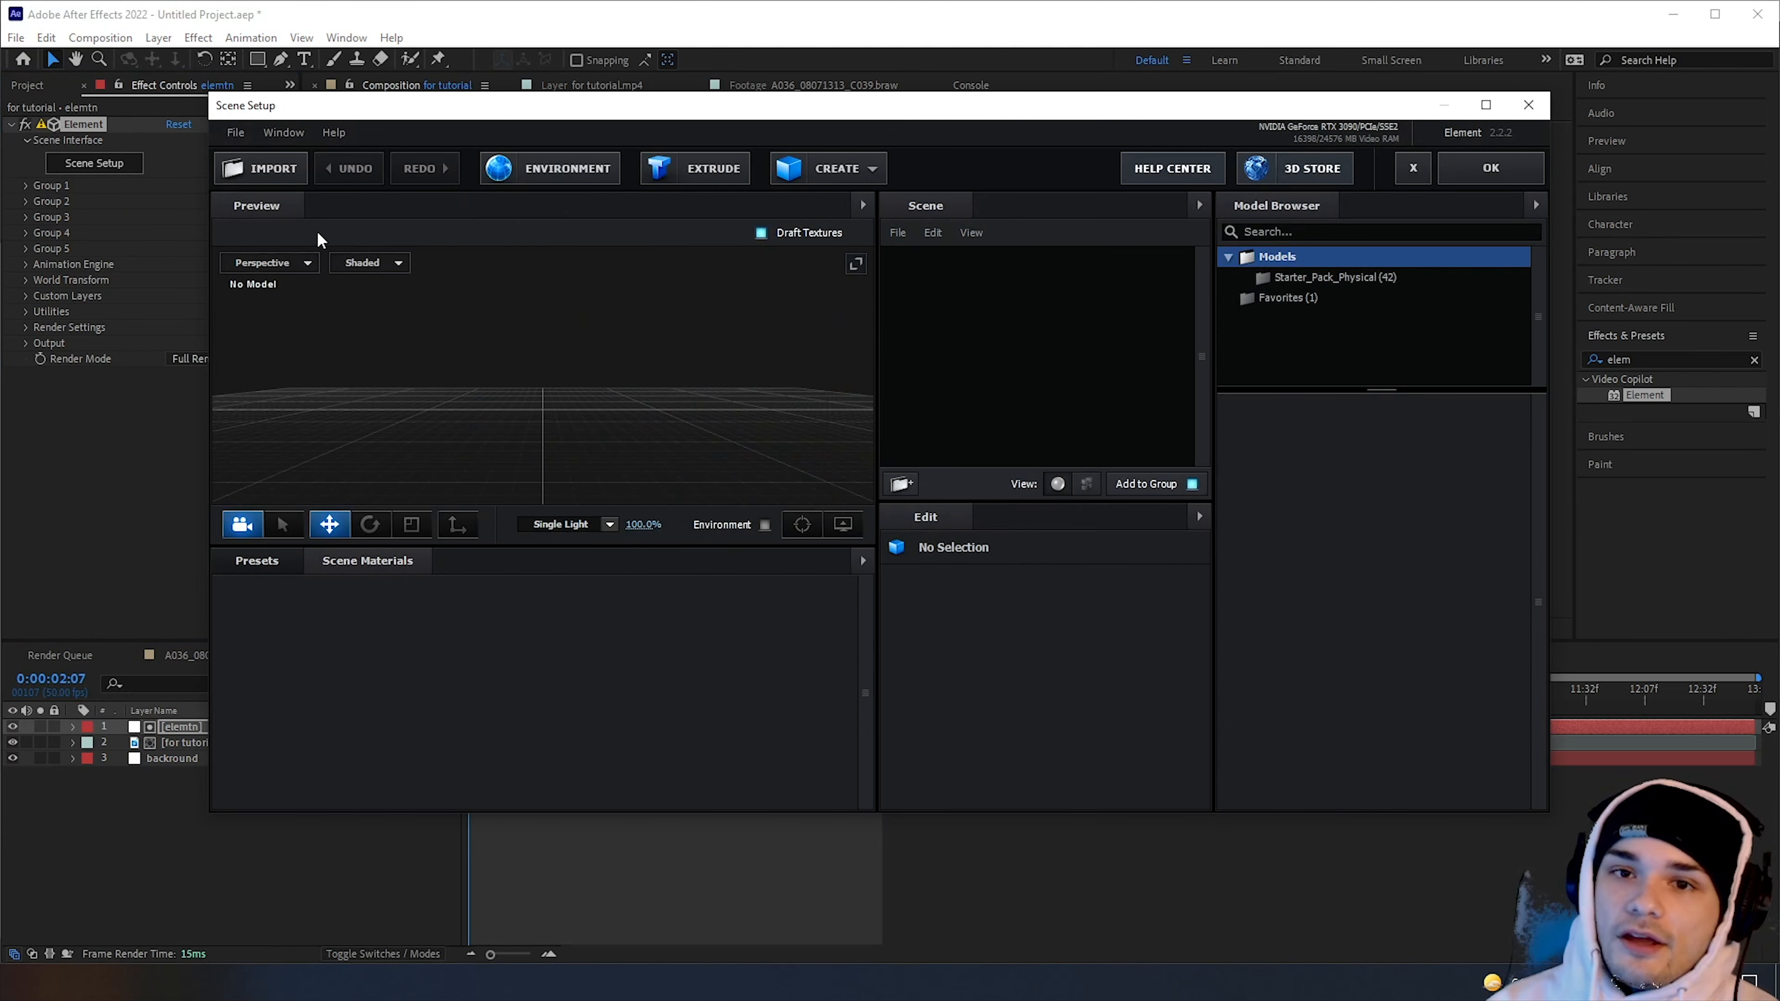
{"action": "left_click", "coordinate": [272, 167]}
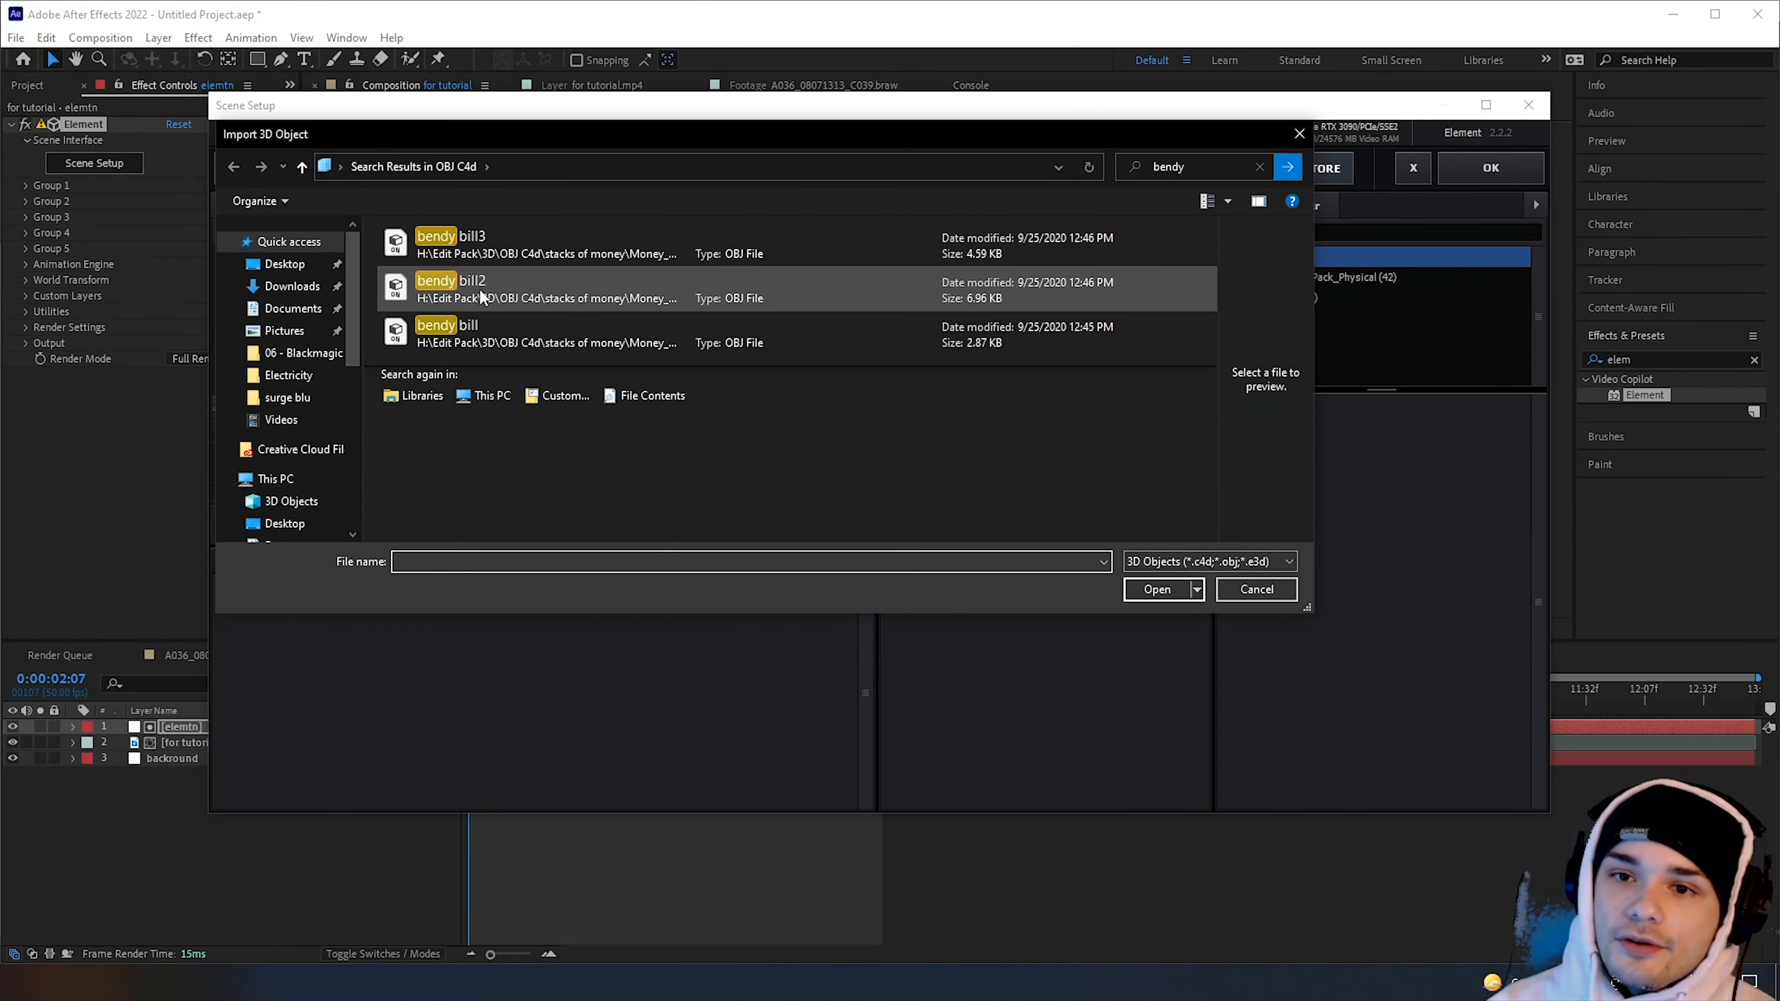
{"action": "left_click", "coordinate": [488, 301]}
{"action": "left_click", "coordinate": [1181, 592]}
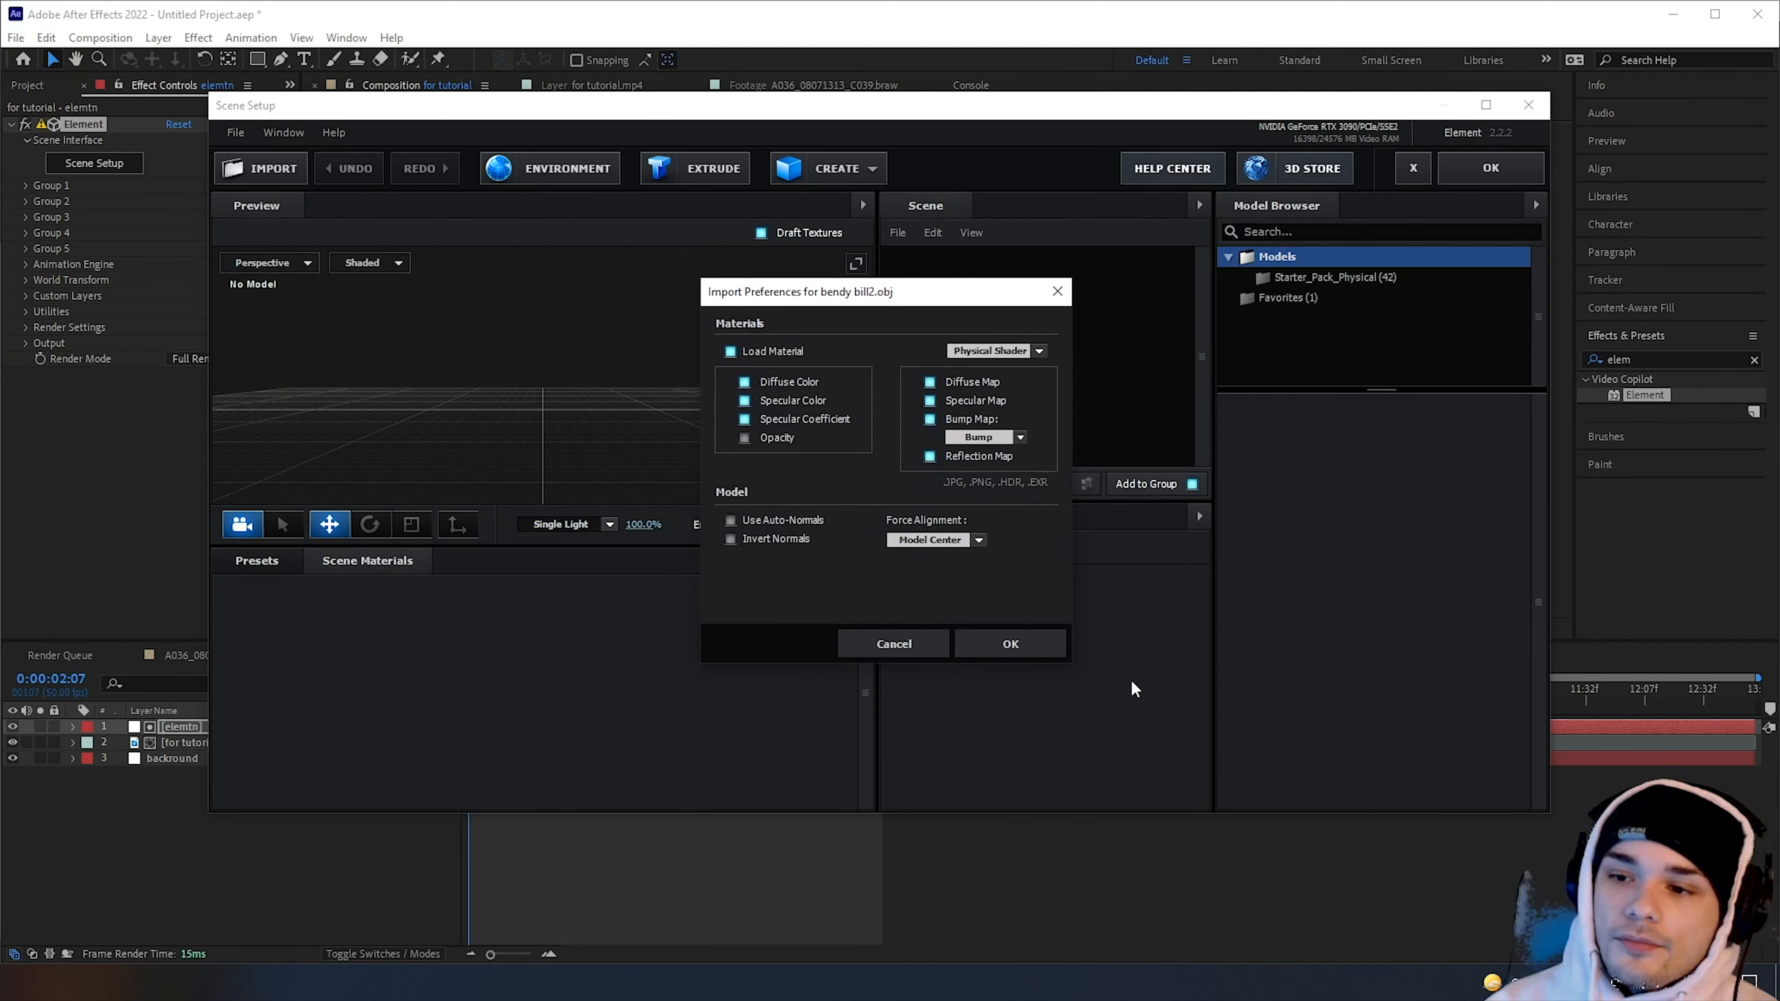
{"action": "left_click", "coordinate": [1012, 645]}
{"action": "left_click_drag", "start_coordinate": [514, 416], "coordinate": [687, 484]}
{"action": "left_click", "coordinate": [1035, 675]}
{"action": "left_click_drag", "start_coordinate": [575, 428], "coordinate": [736, 315]}
{"action": "left_click", "coordinate": [1488, 169]}
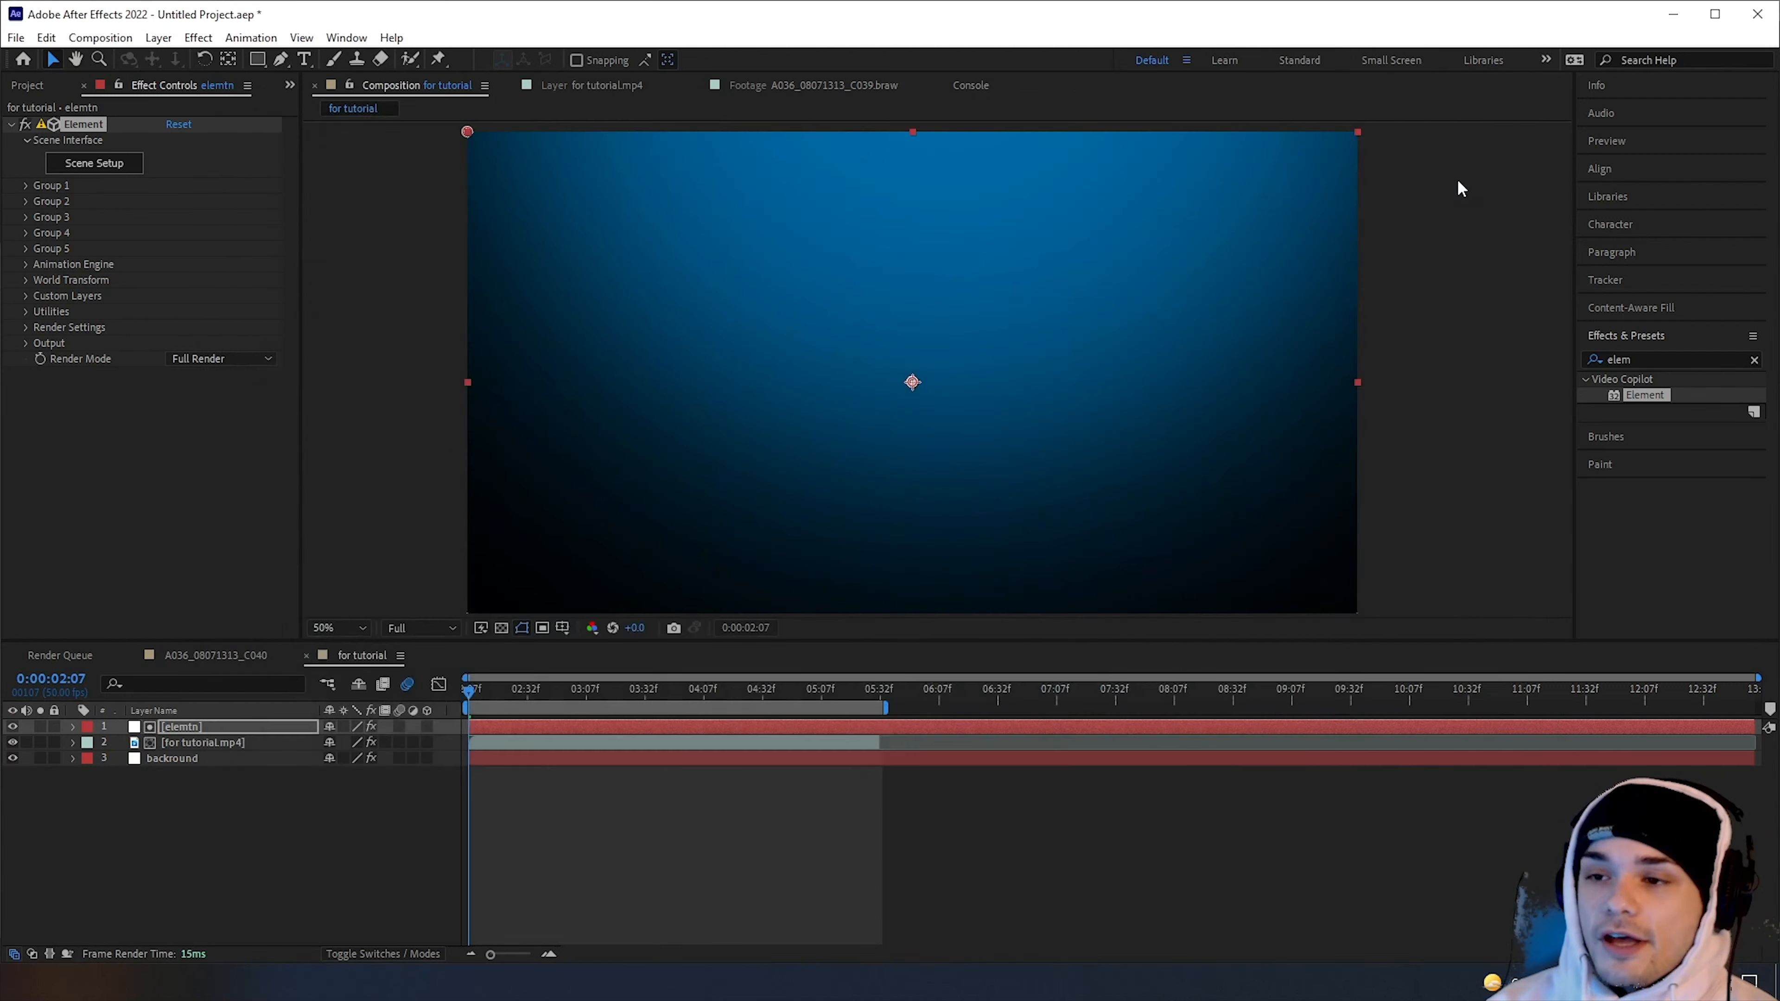
Preview the composition with the bill model in place and move the playhead to 0:00:02:11
{"action": "key", "text": "space"}
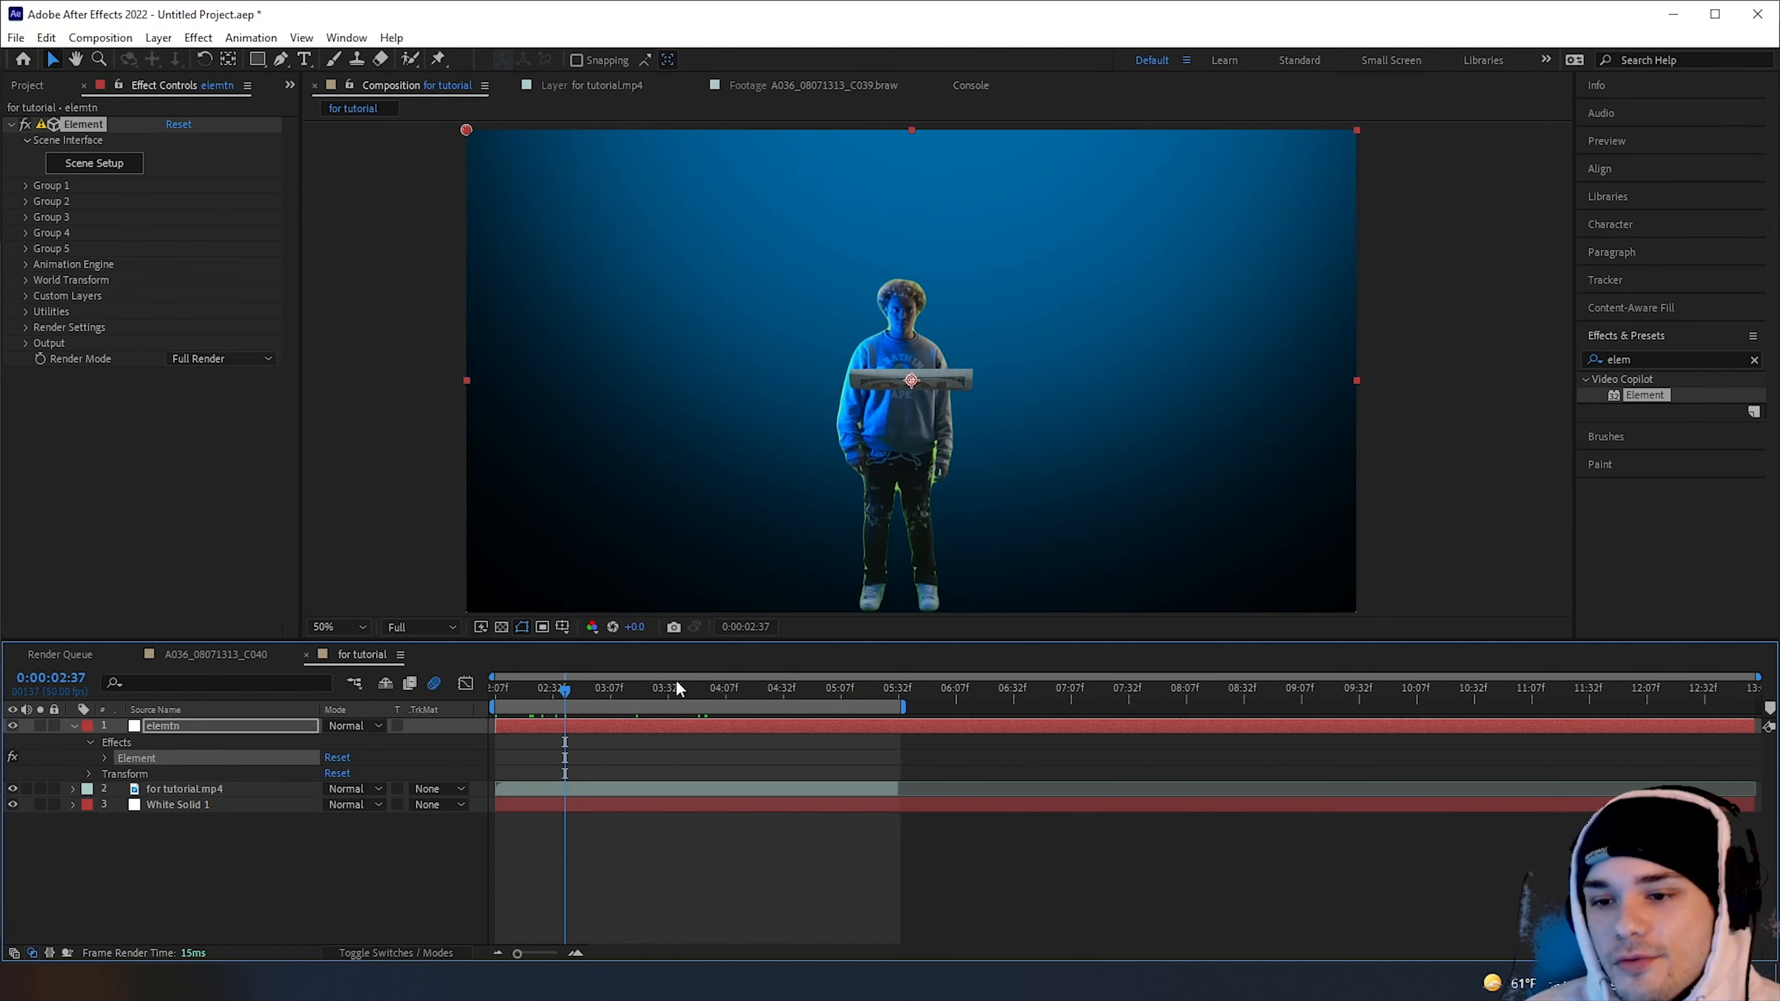
{"action": "left_click_drag", "start_coordinate": [564, 691], "coordinate": [505, 694]}
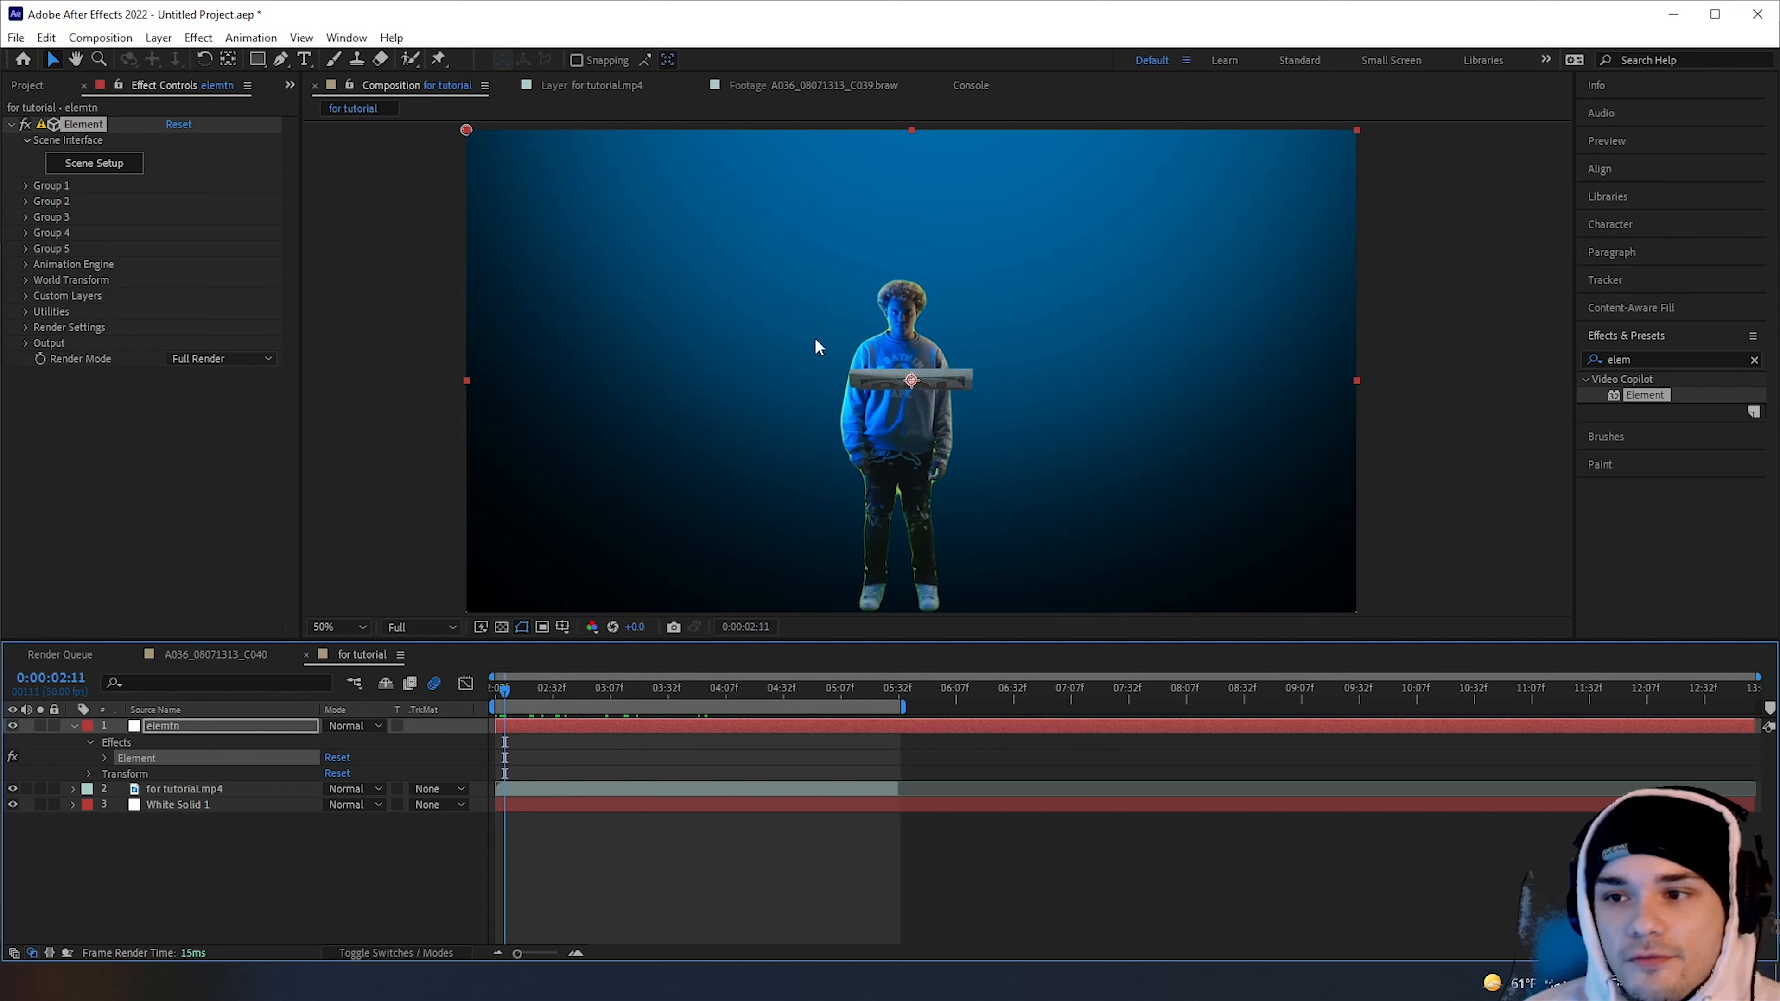
Set the Particle Count to 20 in Group 1's Particle Replicator and reveal its scatter settings
{"action": "left_click", "coordinate": [25, 186]}
{"action": "left_click", "coordinate": [42, 216]}
{"action": "left_click", "coordinate": [42, 216]}
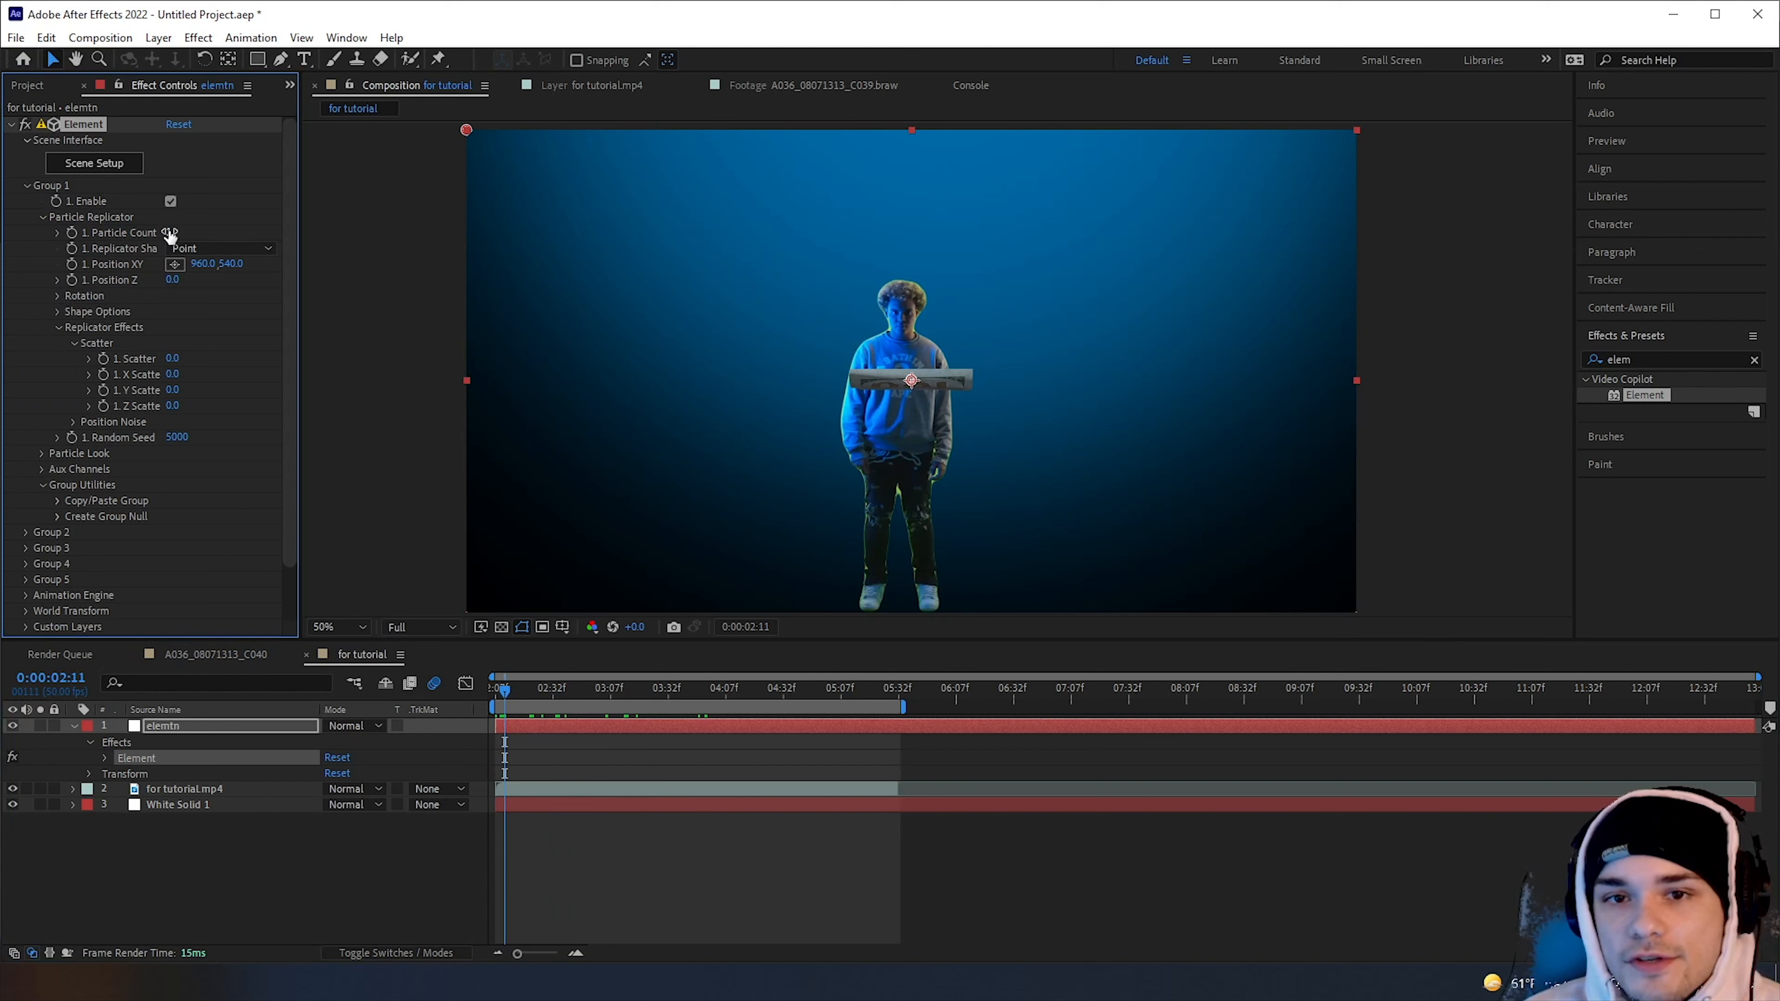
{"action": "left_click", "coordinate": [42, 216]}
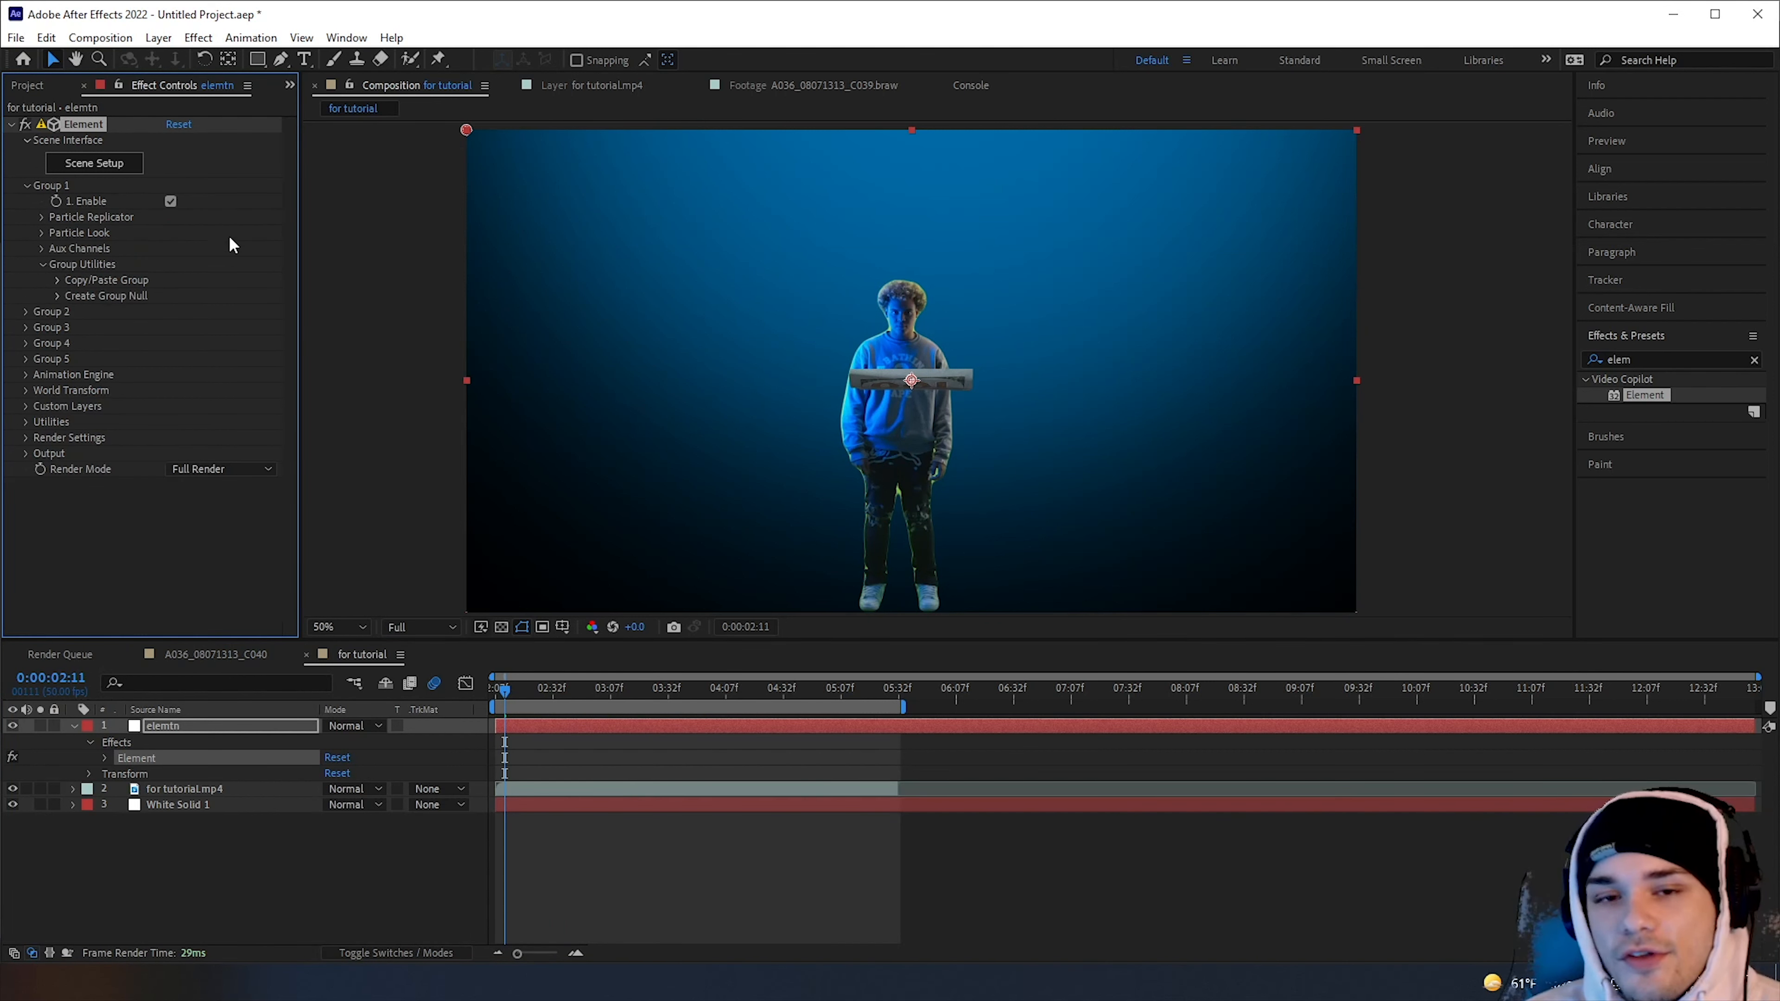
{"action": "left_click", "coordinate": [42, 217]}
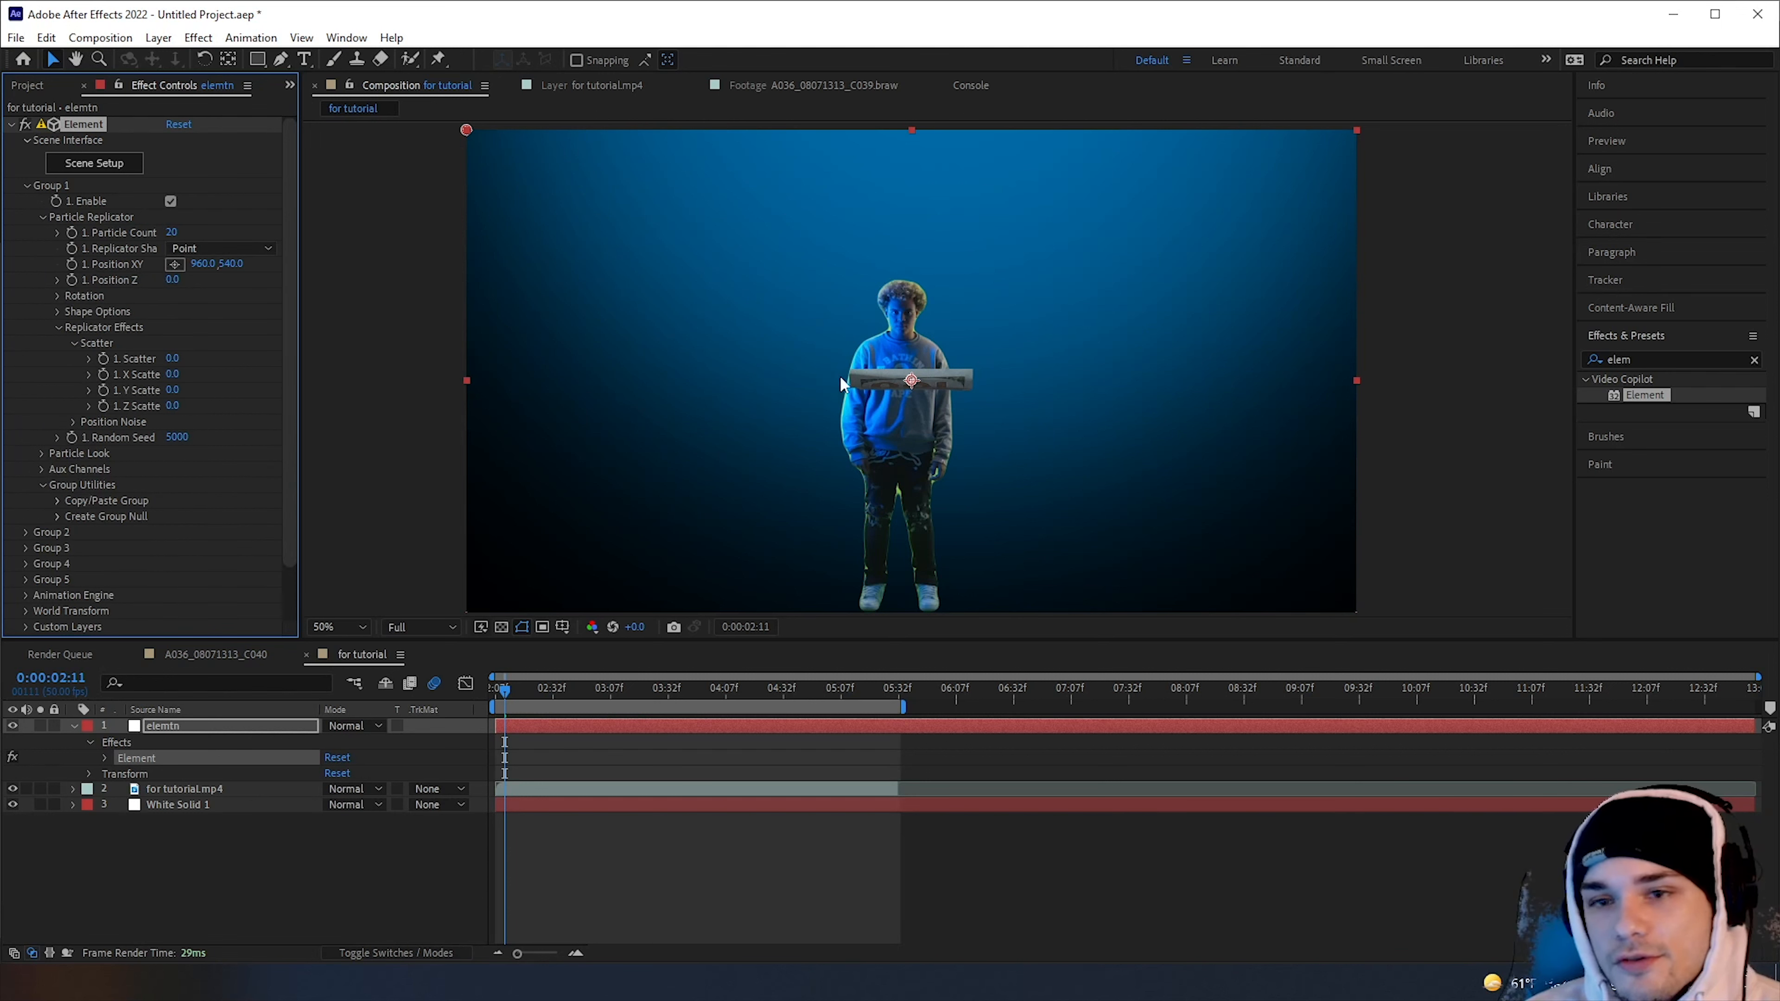
{"action": "left_click", "coordinate": [58, 328]}
{"action": "left_click", "coordinate": [58, 328]}
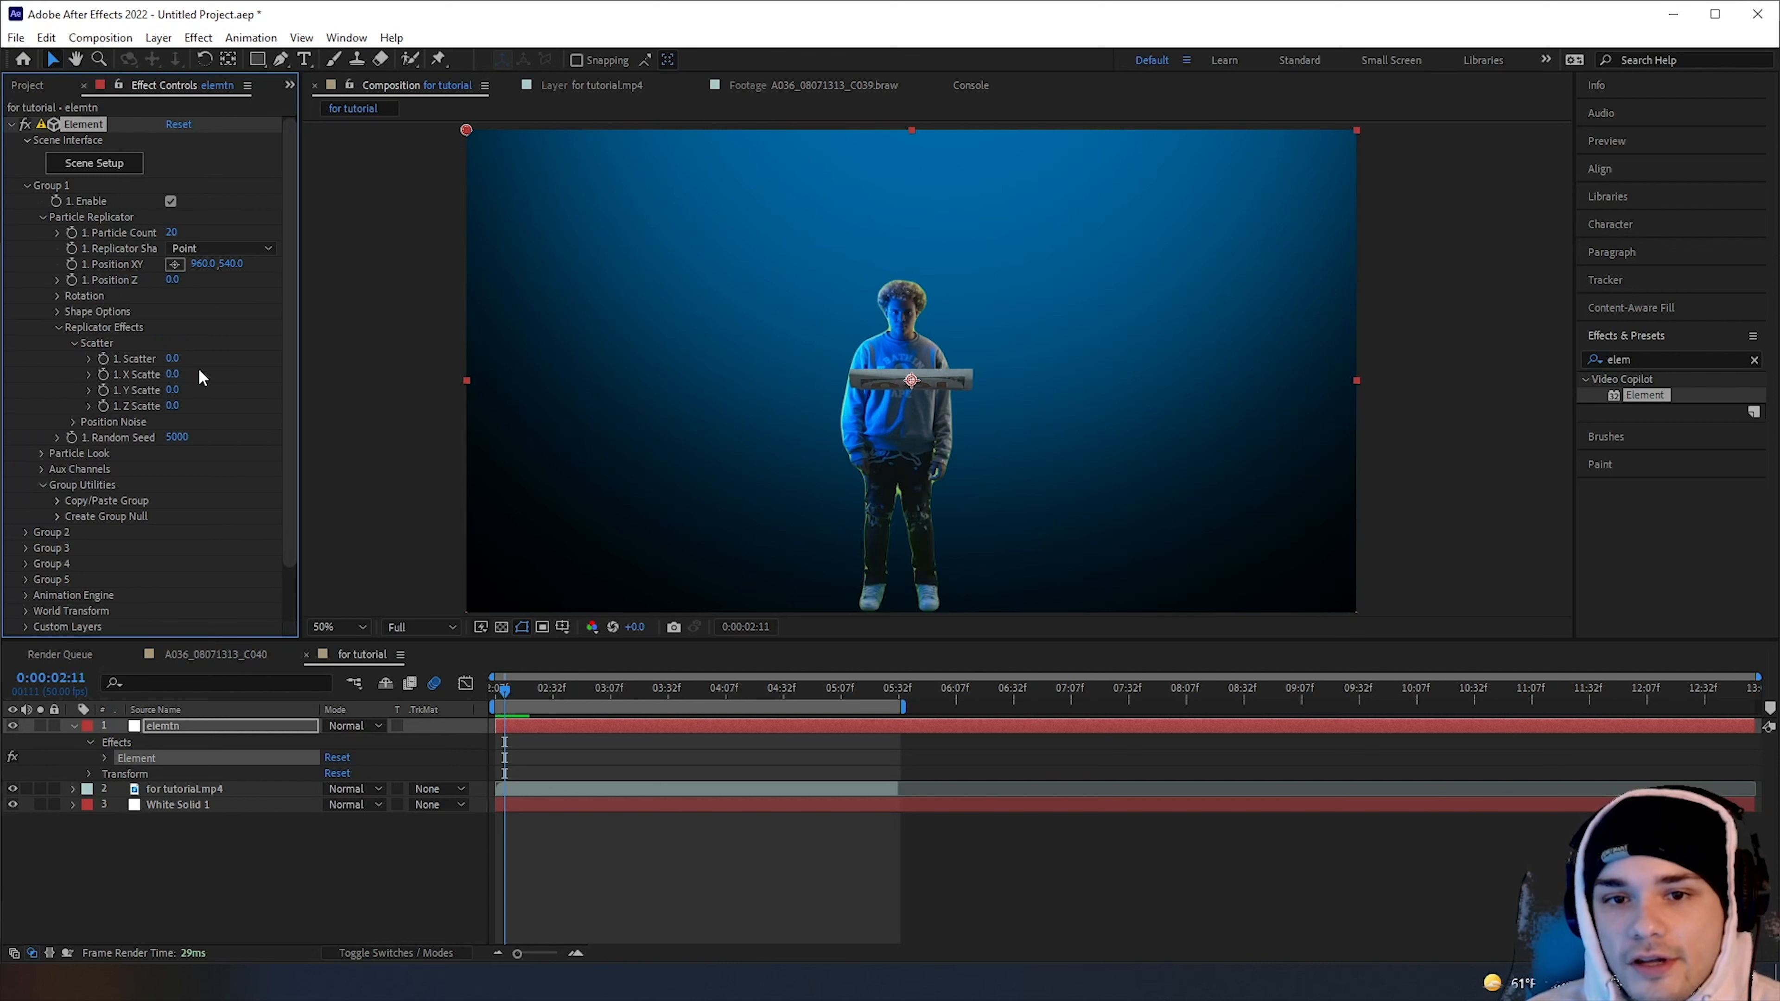
Set Group 1's overall Scatter to 100
{"action": "left_click", "coordinate": [174, 359]}
{"action": "type", "text": "100"}
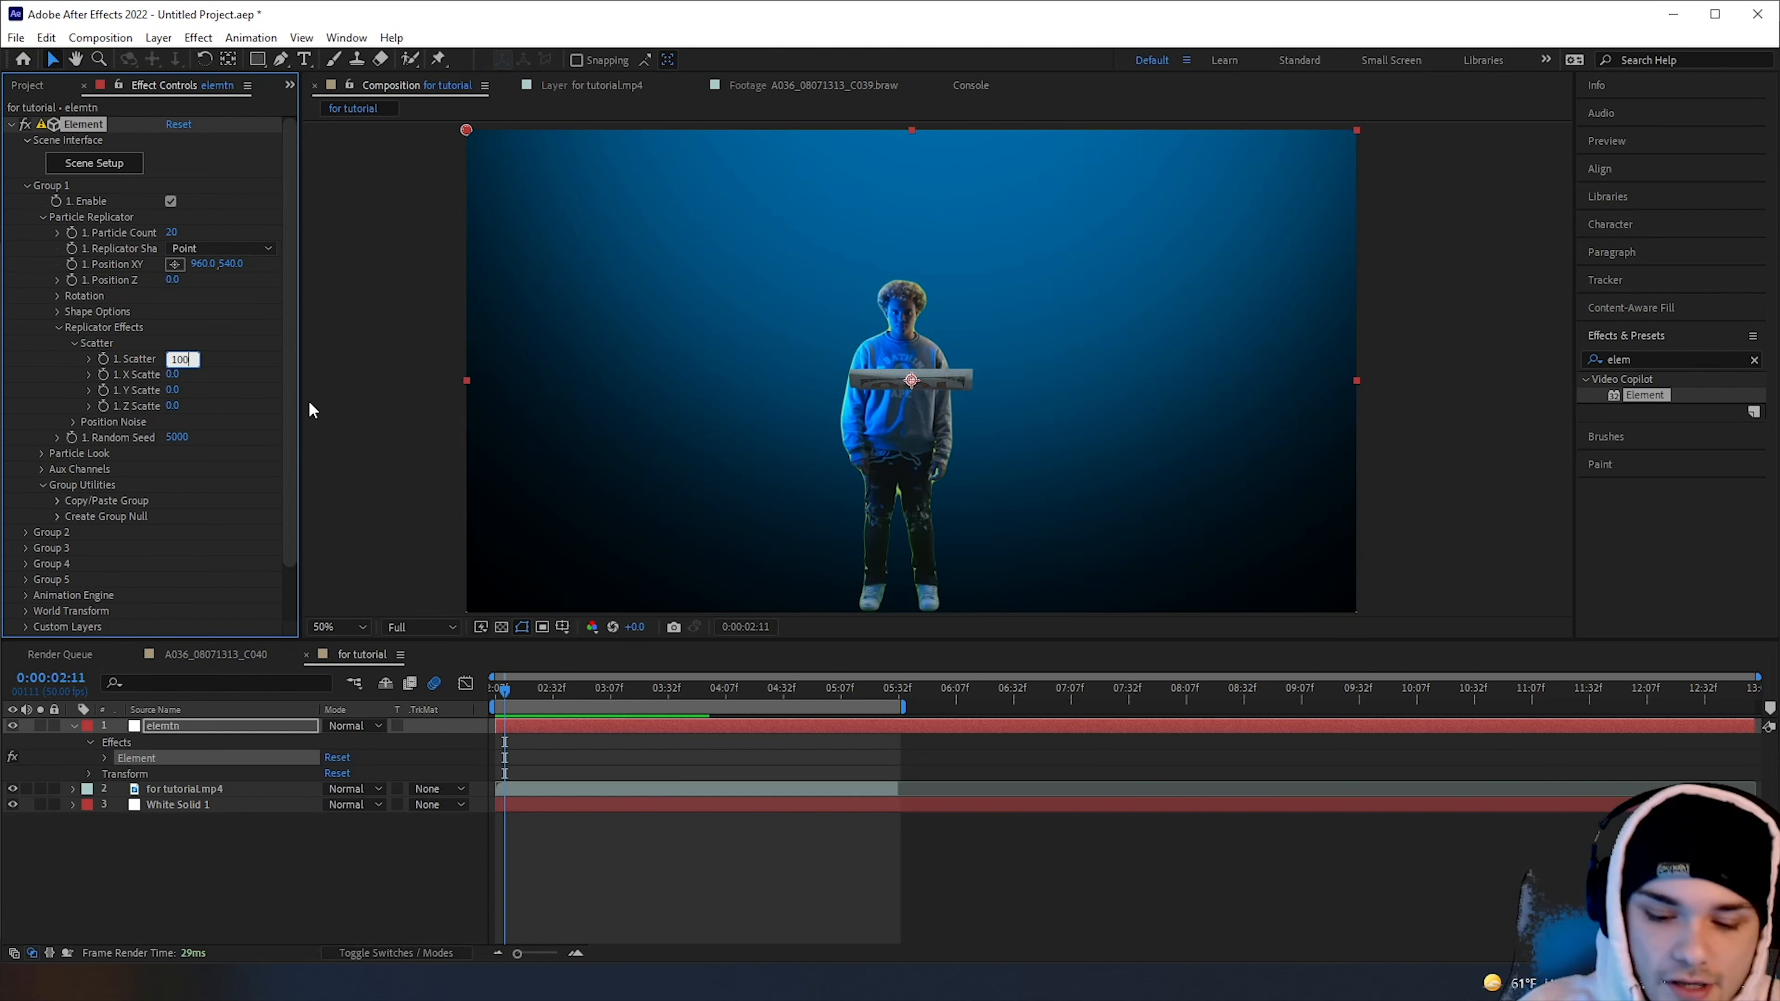
{"action": "key", "text": "Return"}
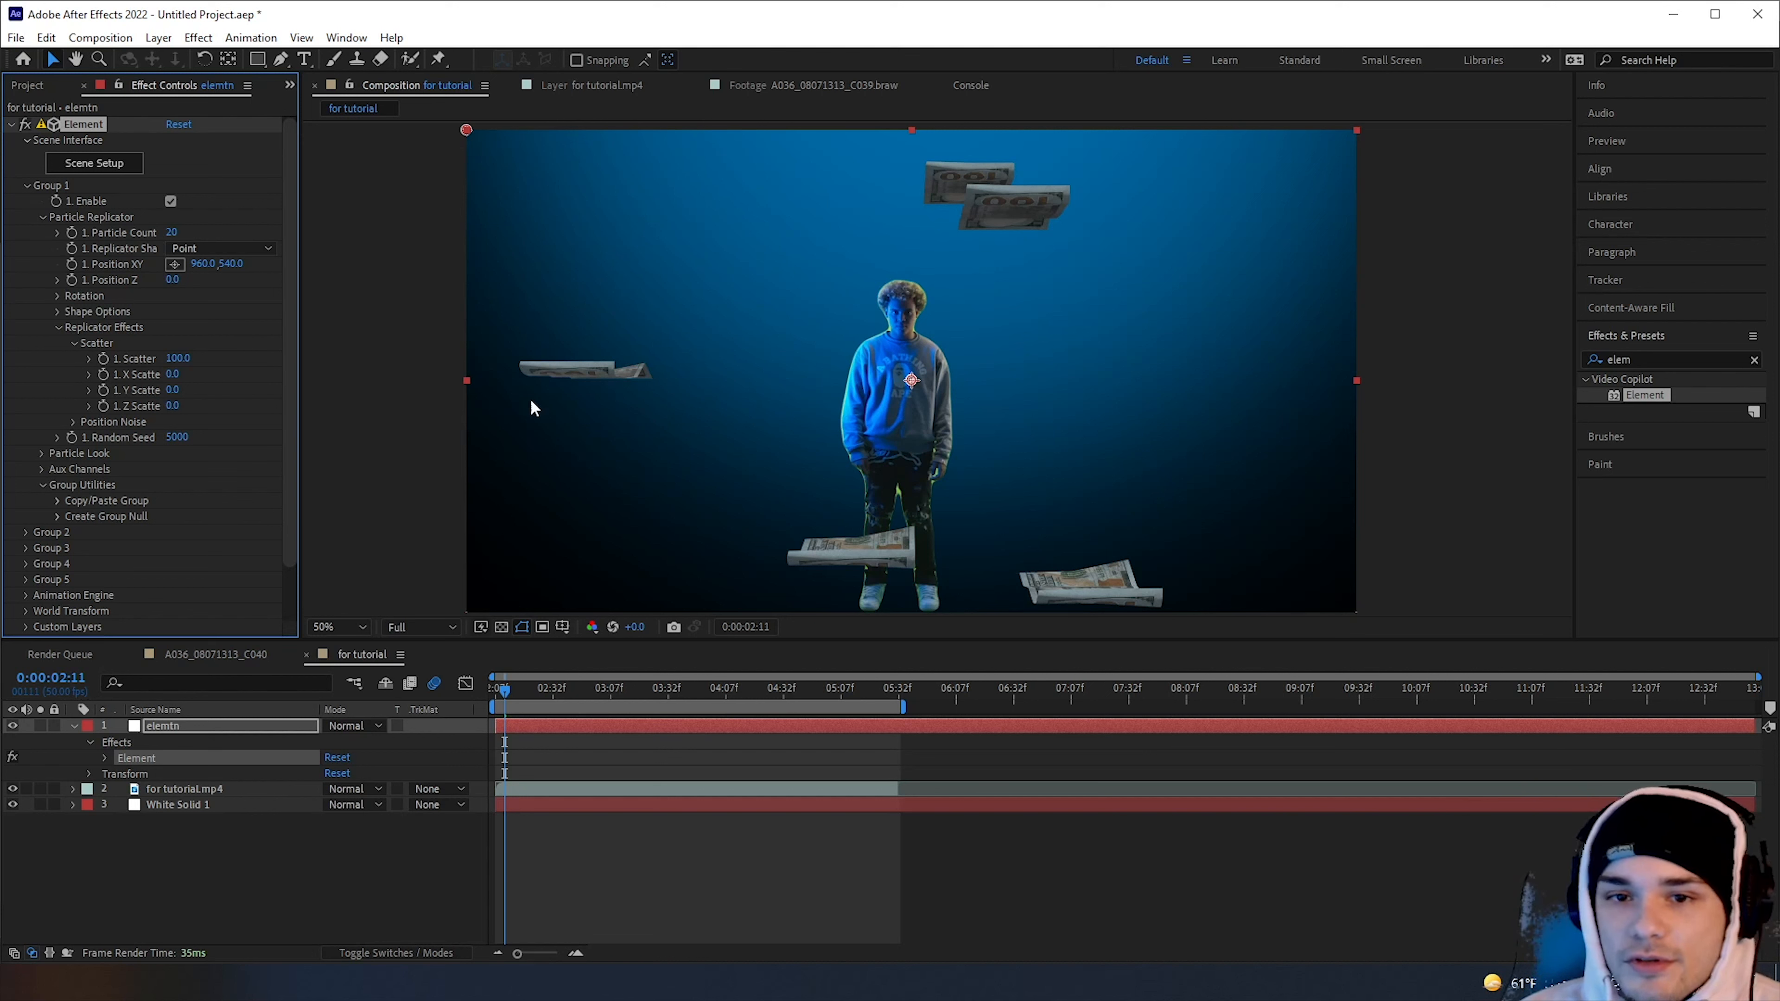
Set Group 1's overall Scatter to 50
{"action": "left_click_drag", "start_coordinate": [174, 360], "coordinate": [143, 360]}
{"action": "left_click", "coordinate": [170, 358]}
{"action": "type", "text": "50"}
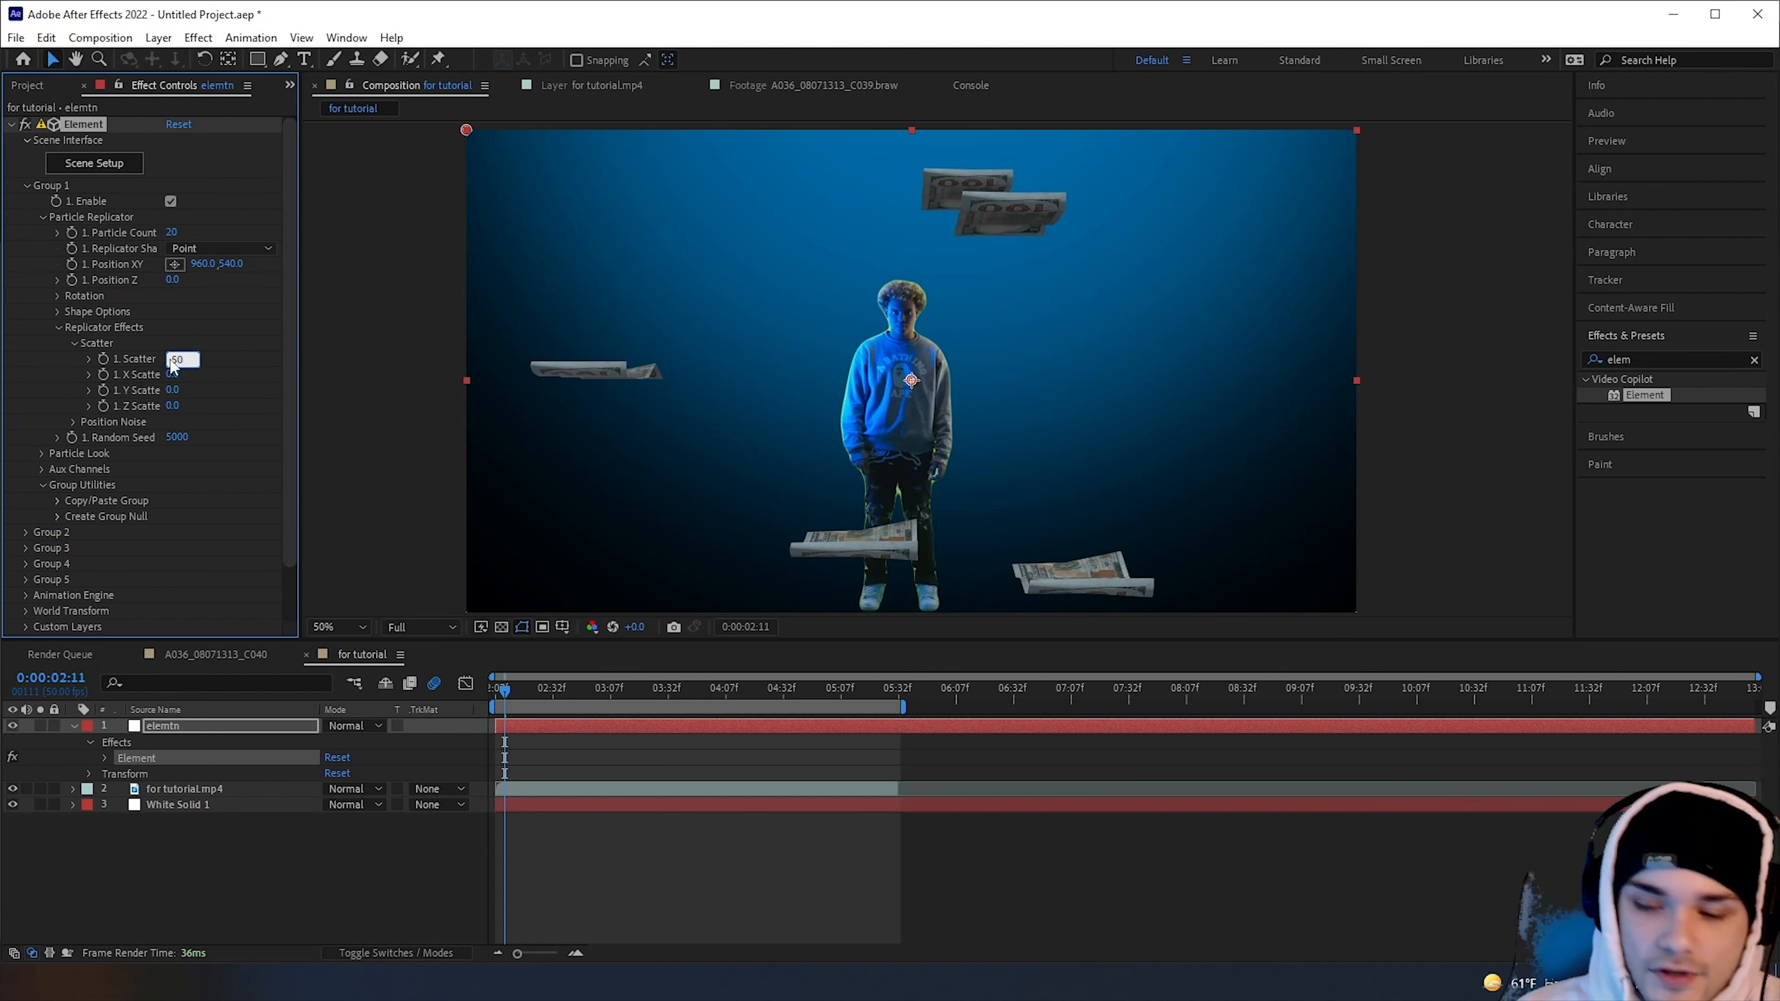
{"action": "key", "text": "Return"}
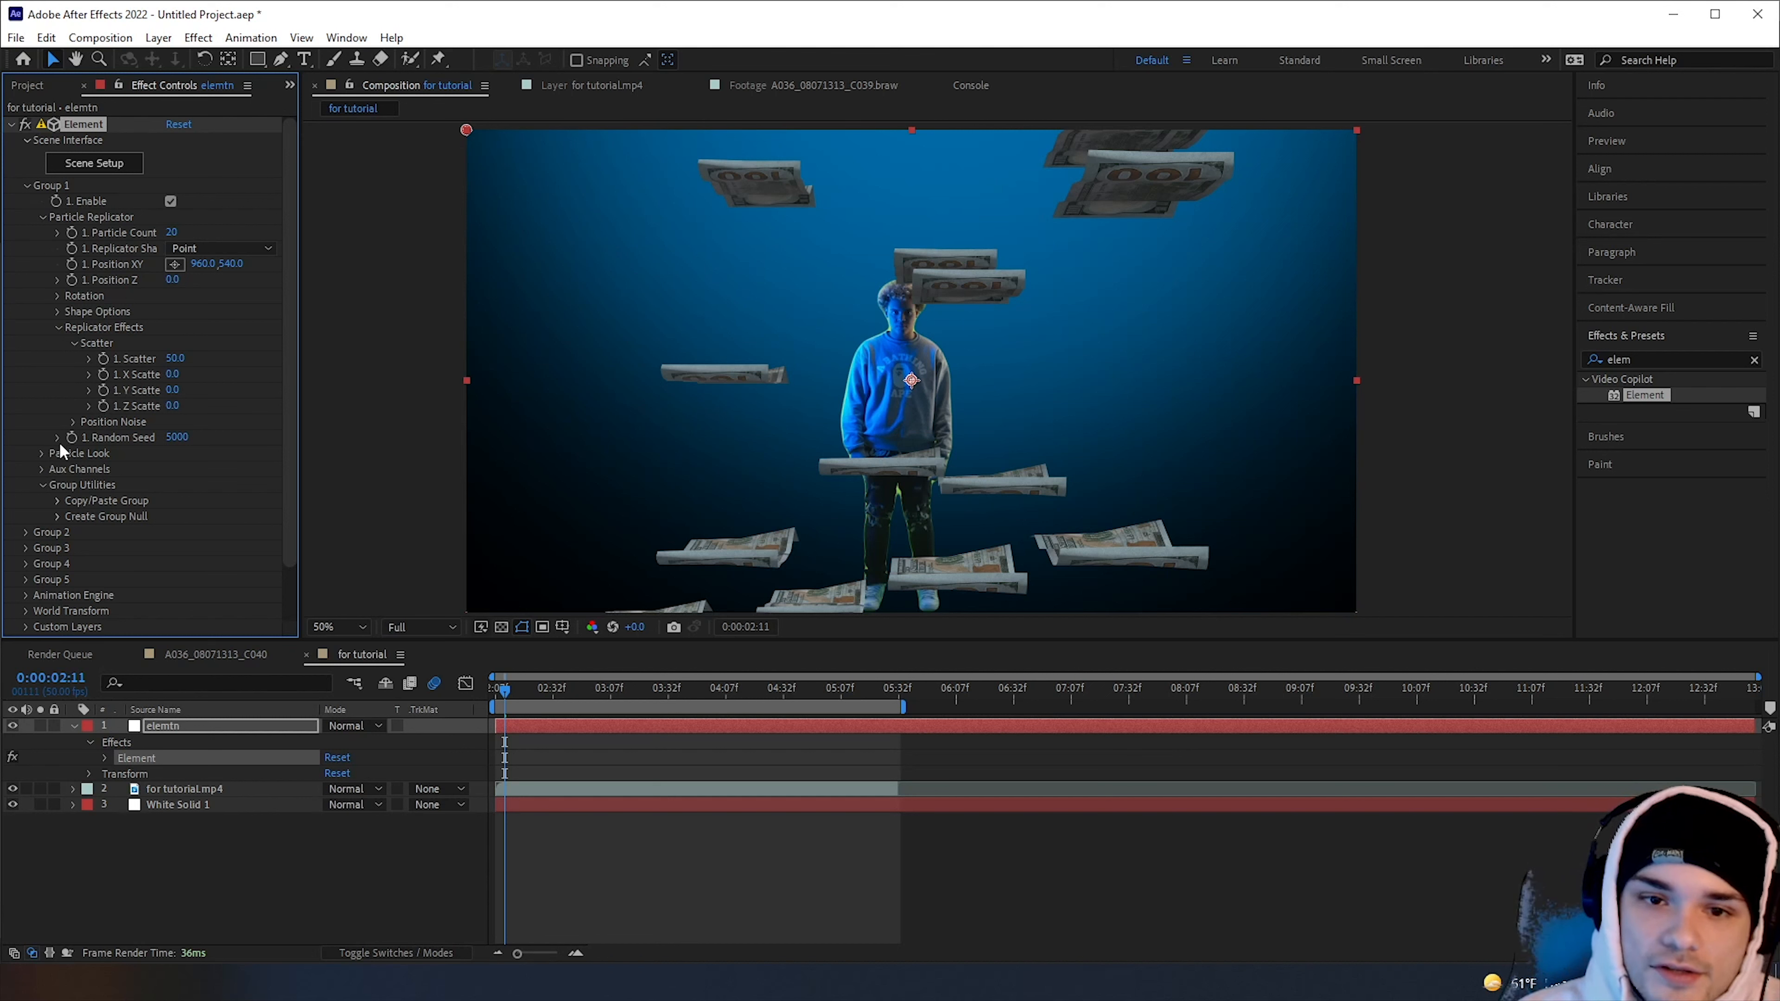
Reduce Group 1's Particle Size to 2.90 in the Particle Look settings
{"action": "left_click", "coordinate": [42, 453]}
{"action": "scroll", "coordinate": [45, 453], "scroll_direction": "down", "scroll_amount": 2}
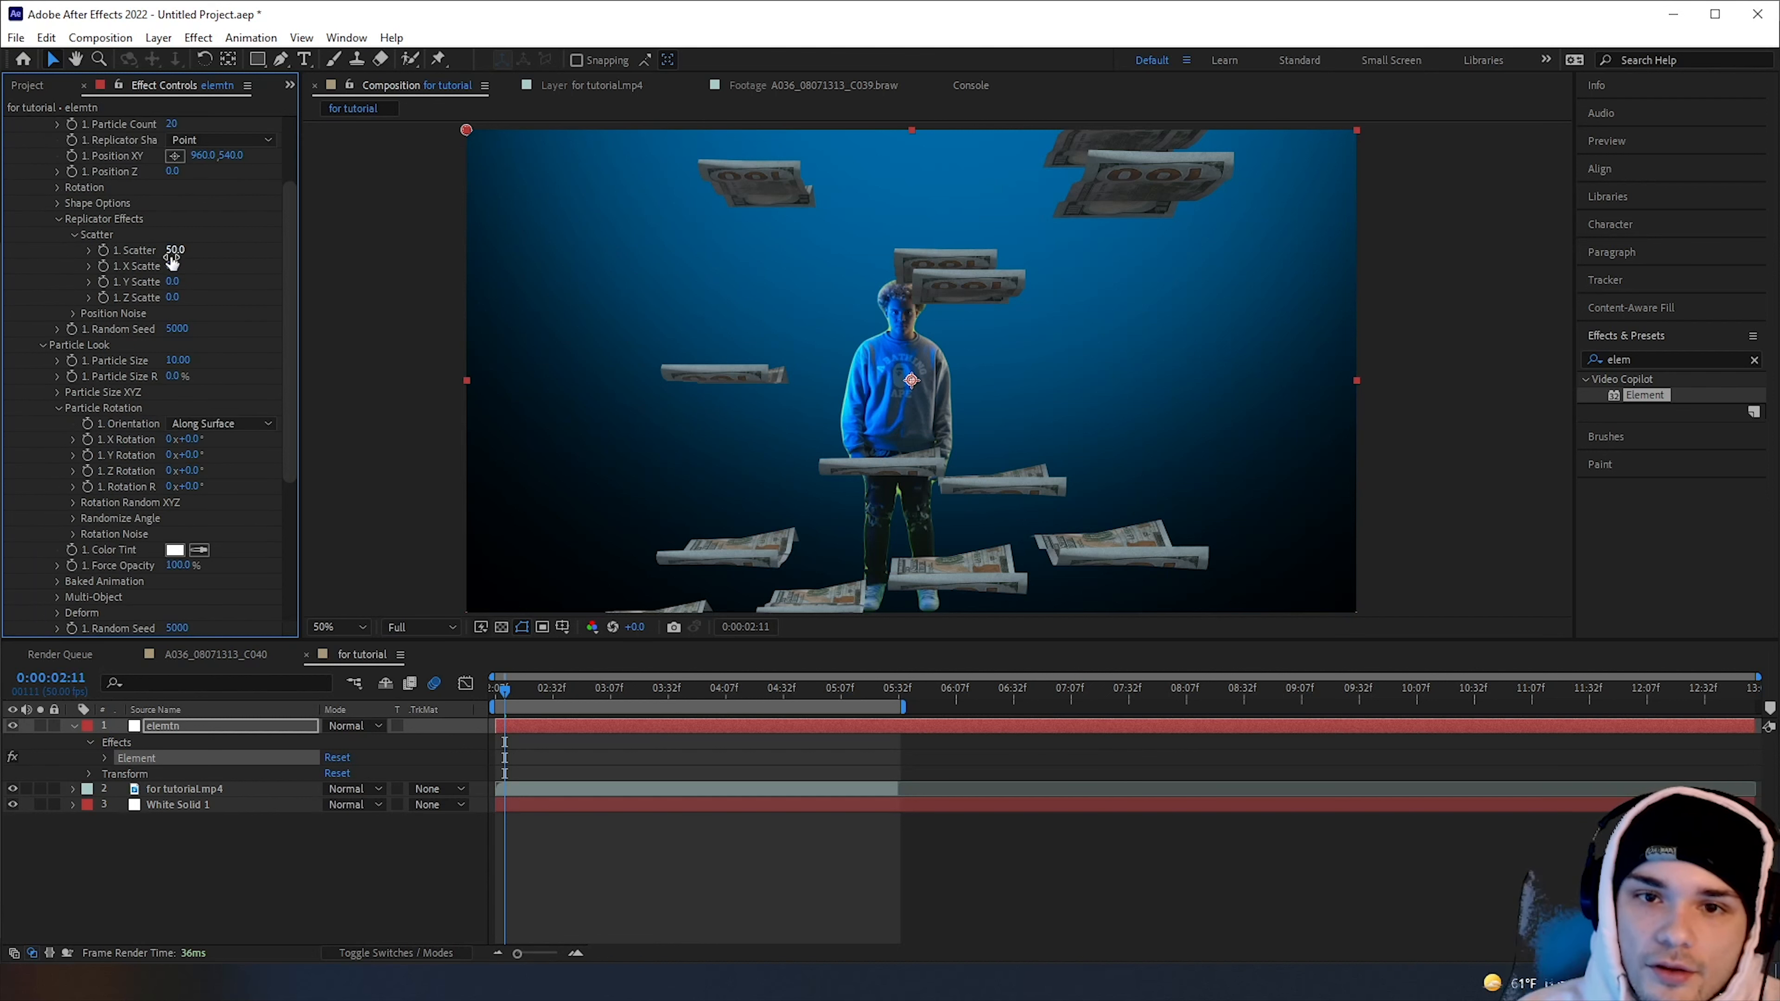
{"action": "left_click_drag", "start_coordinate": [179, 359], "coordinate": [117, 362]}
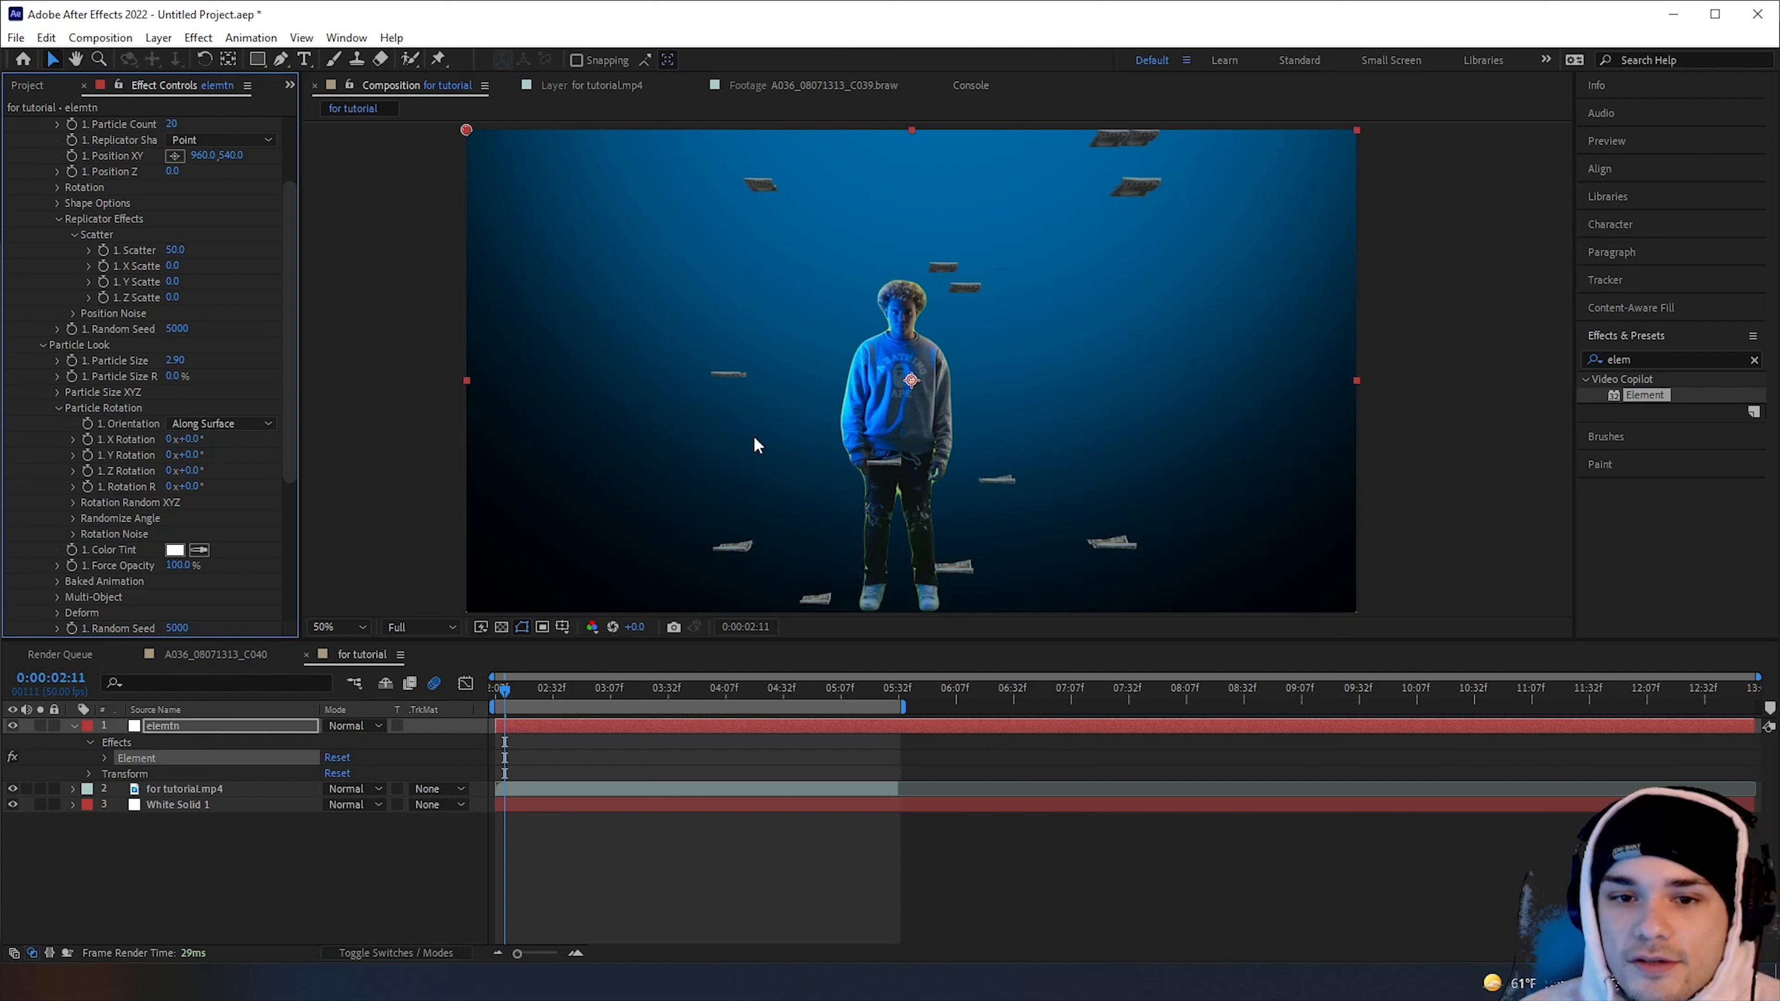
Randomise the bills' orientation by setting Group 1's Rotation Random to 69° under Particle Rotation
{"action": "left_click", "coordinate": [58, 403]}
{"action": "left_click", "coordinate": [58, 409]}
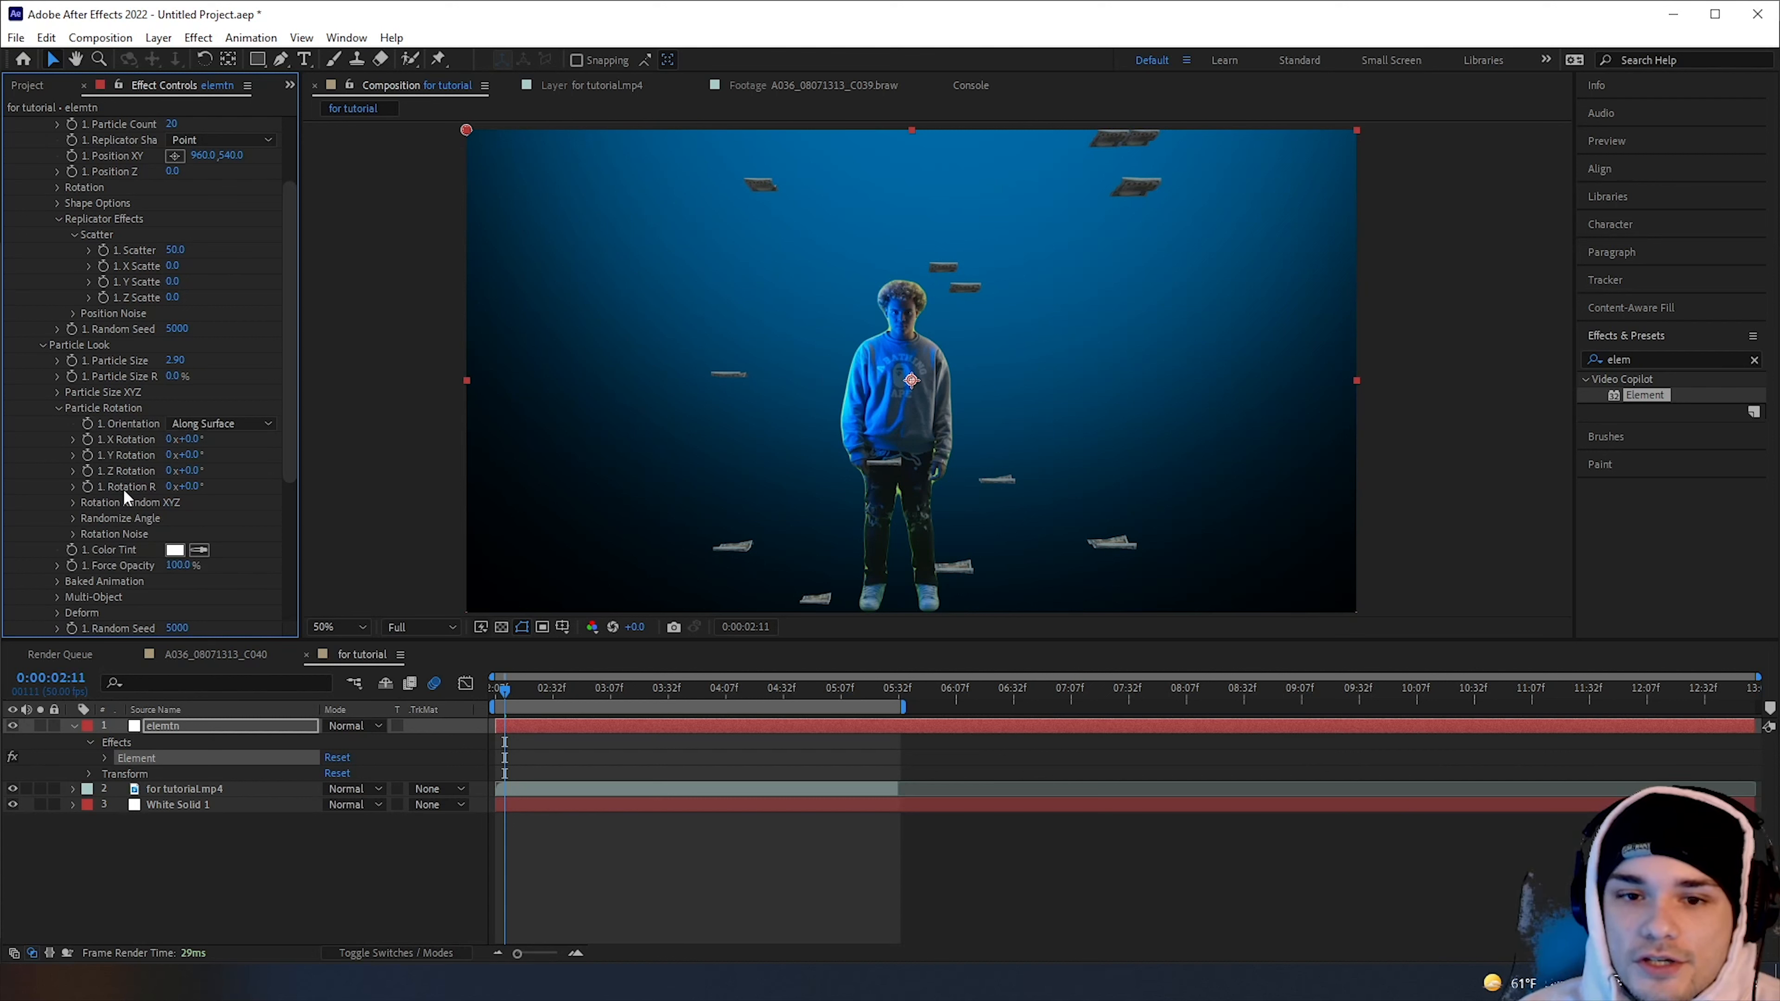
{"action": "left_click_drag", "start_coordinate": [184, 486], "coordinate": [259, 502]}
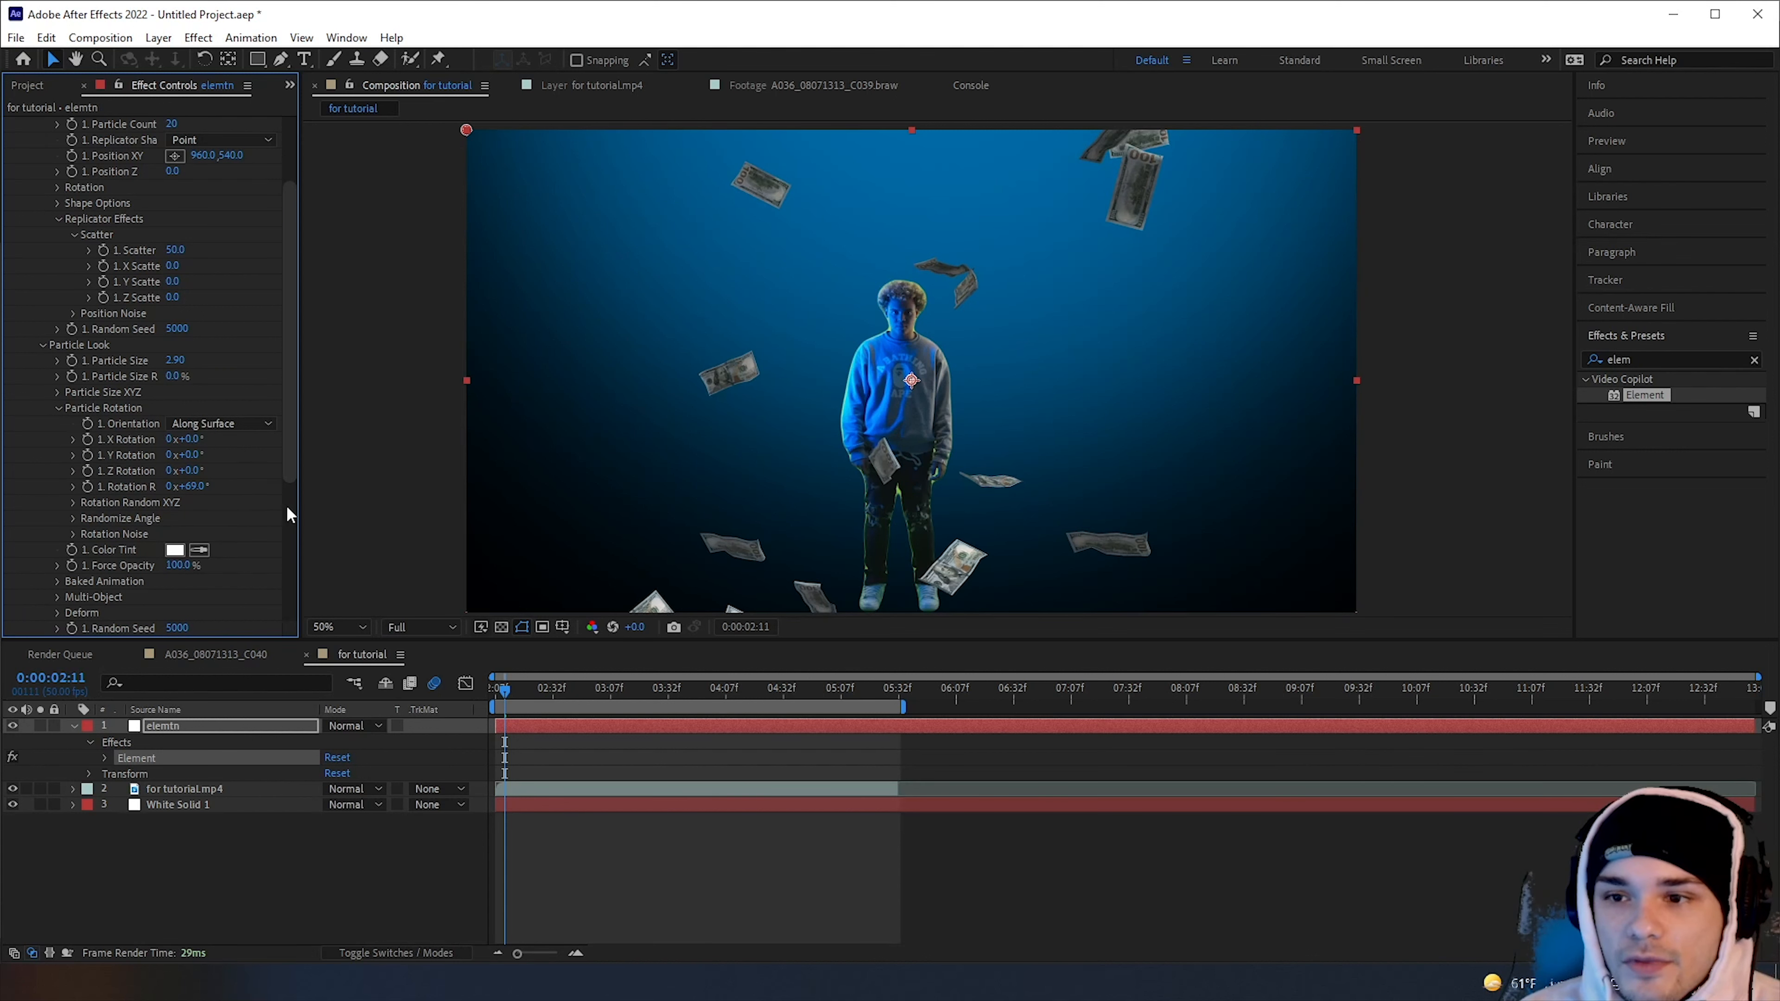
Return the playhead to 0:00:02:07 and collapse Element's Scene Interface and Group 1 settings
{"action": "left_click_drag", "start_coordinate": [542, 701], "coordinate": [433, 699]}
{"action": "scroll", "coordinate": [163, 396], "scroll_direction": "up", "scroll_amount": 1}
{"action": "scroll", "coordinate": [164, 401], "scroll_direction": "up", "scroll_amount": 2}
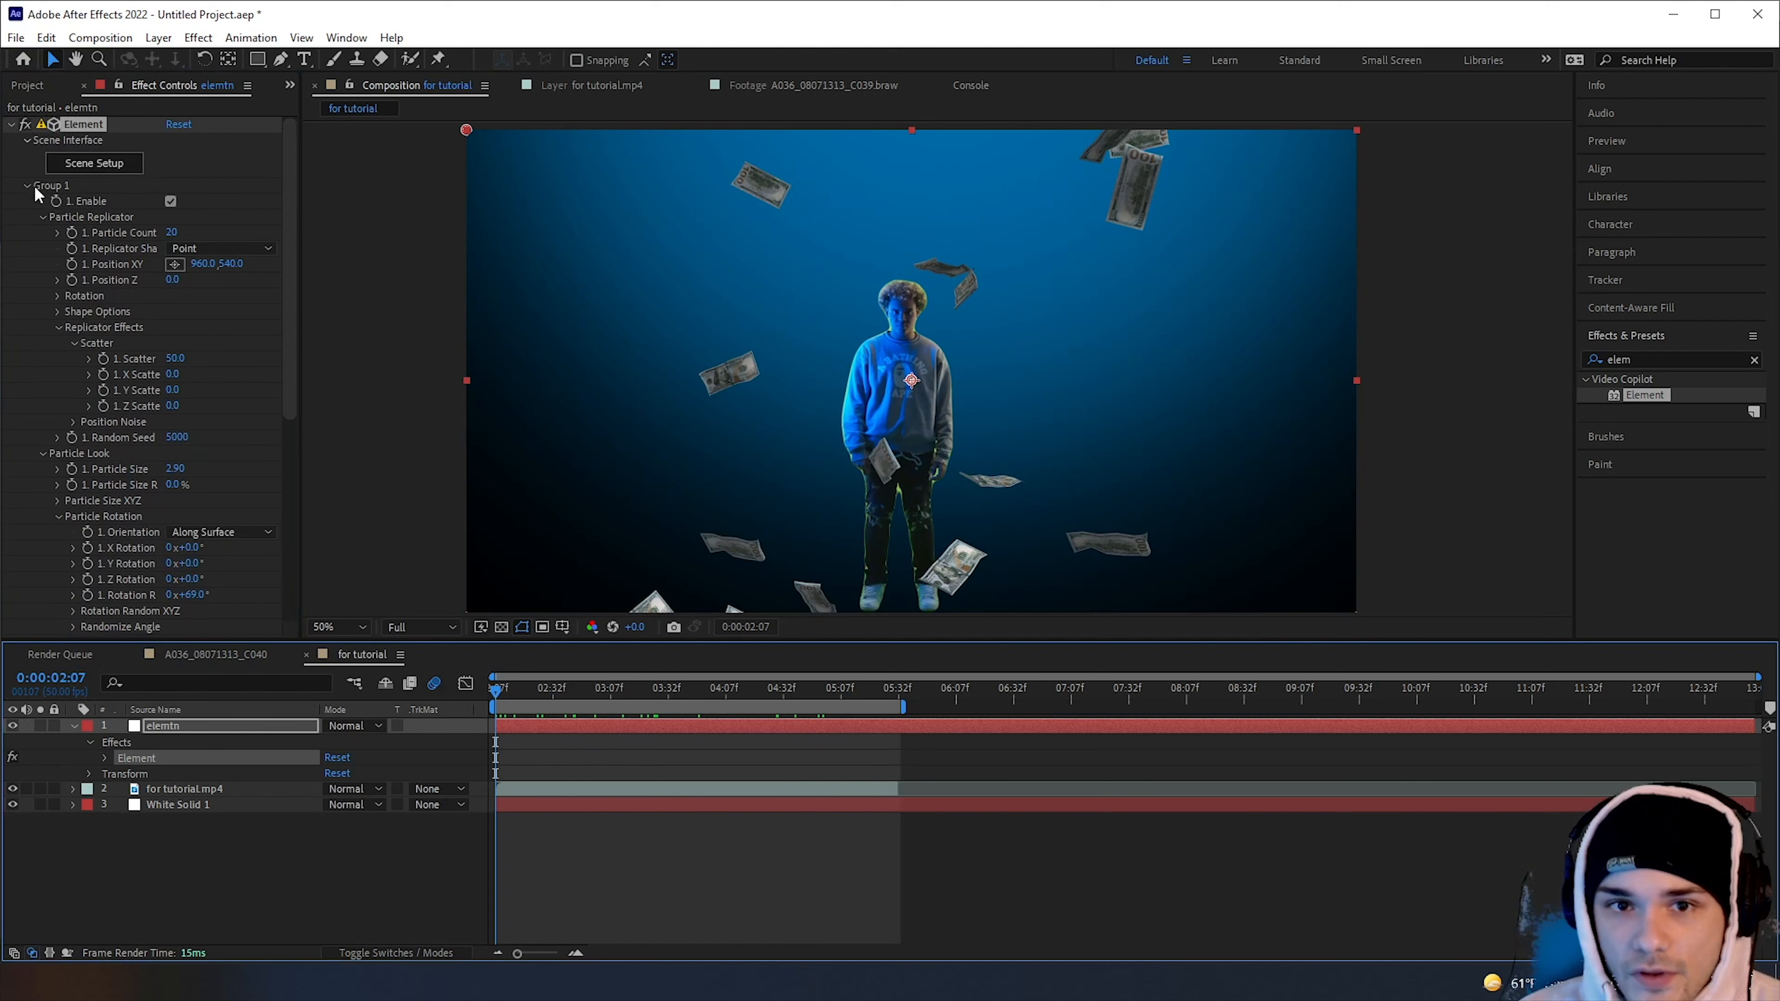
{"action": "left_click", "coordinate": [26, 141]}
{"action": "left_click", "coordinate": [28, 158]}
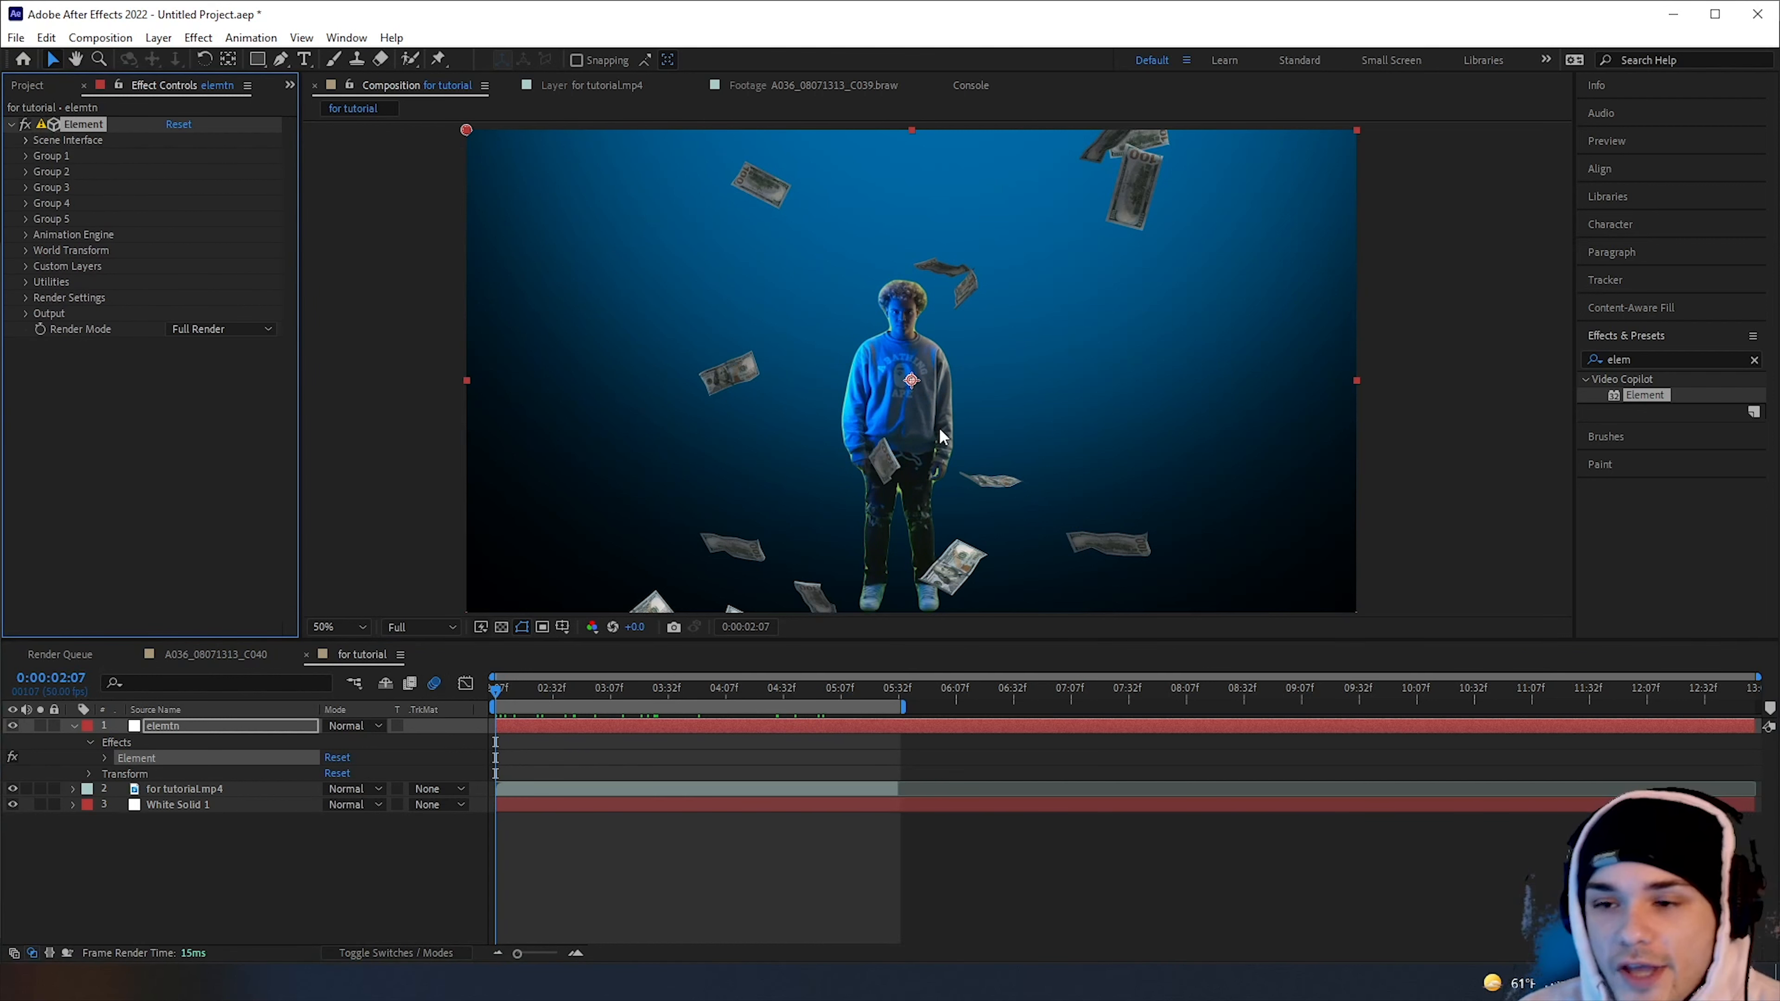
Add a one-node camera with the default name and a 110 mm focal length to the composition
{"action": "left_click", "coordinate": [126, 842]}
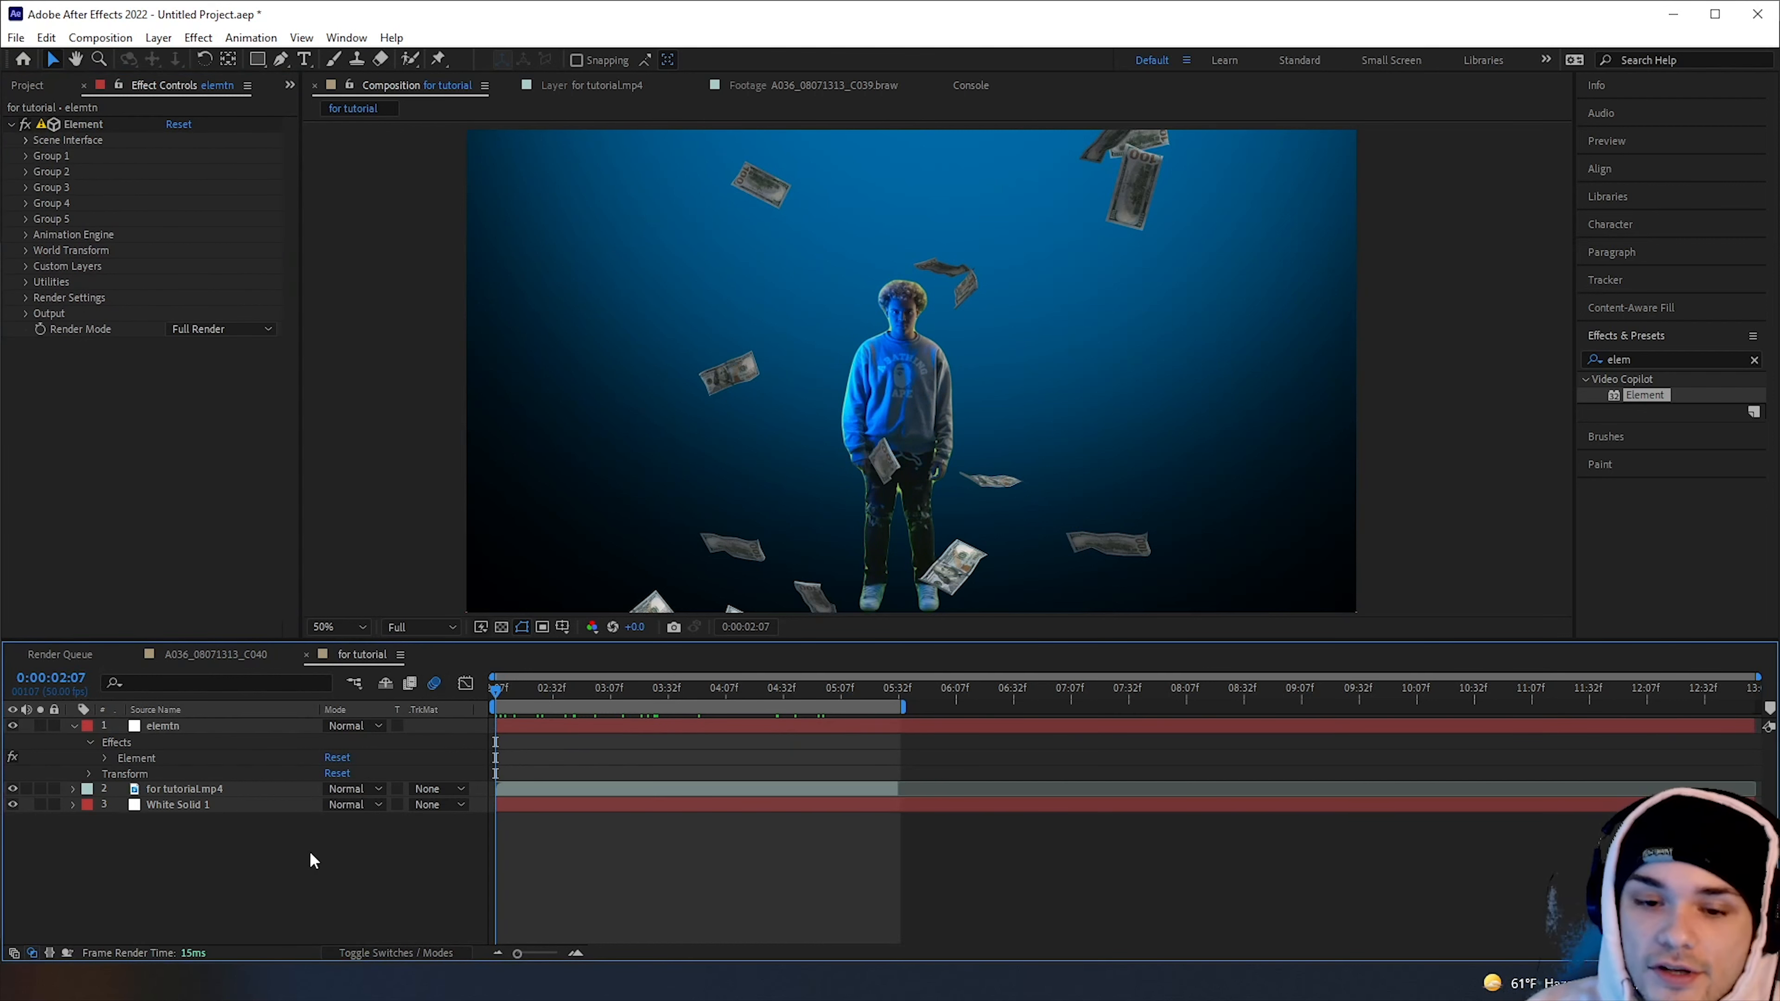
{"action": "right_click", "coordinate": [176, 874]}
{"action": "mouse_move", "coordinate": [211, 649]}
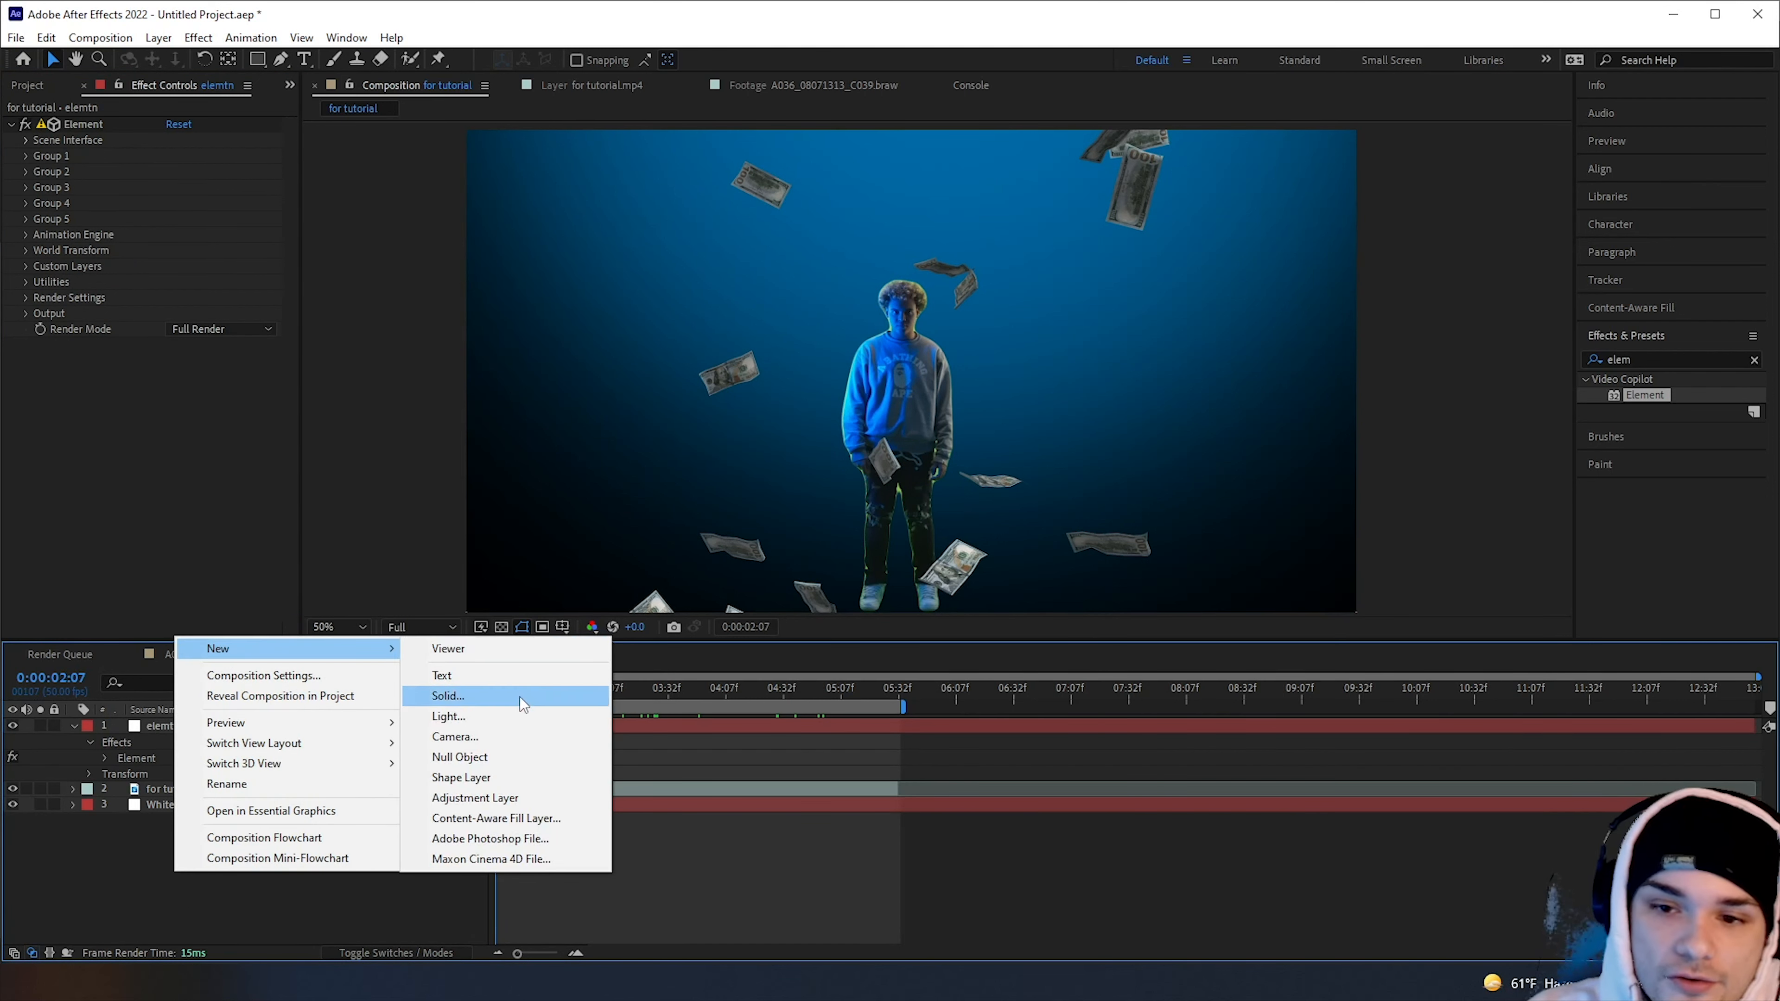
{"action": "left_click", "coordinate": [518, 743]}
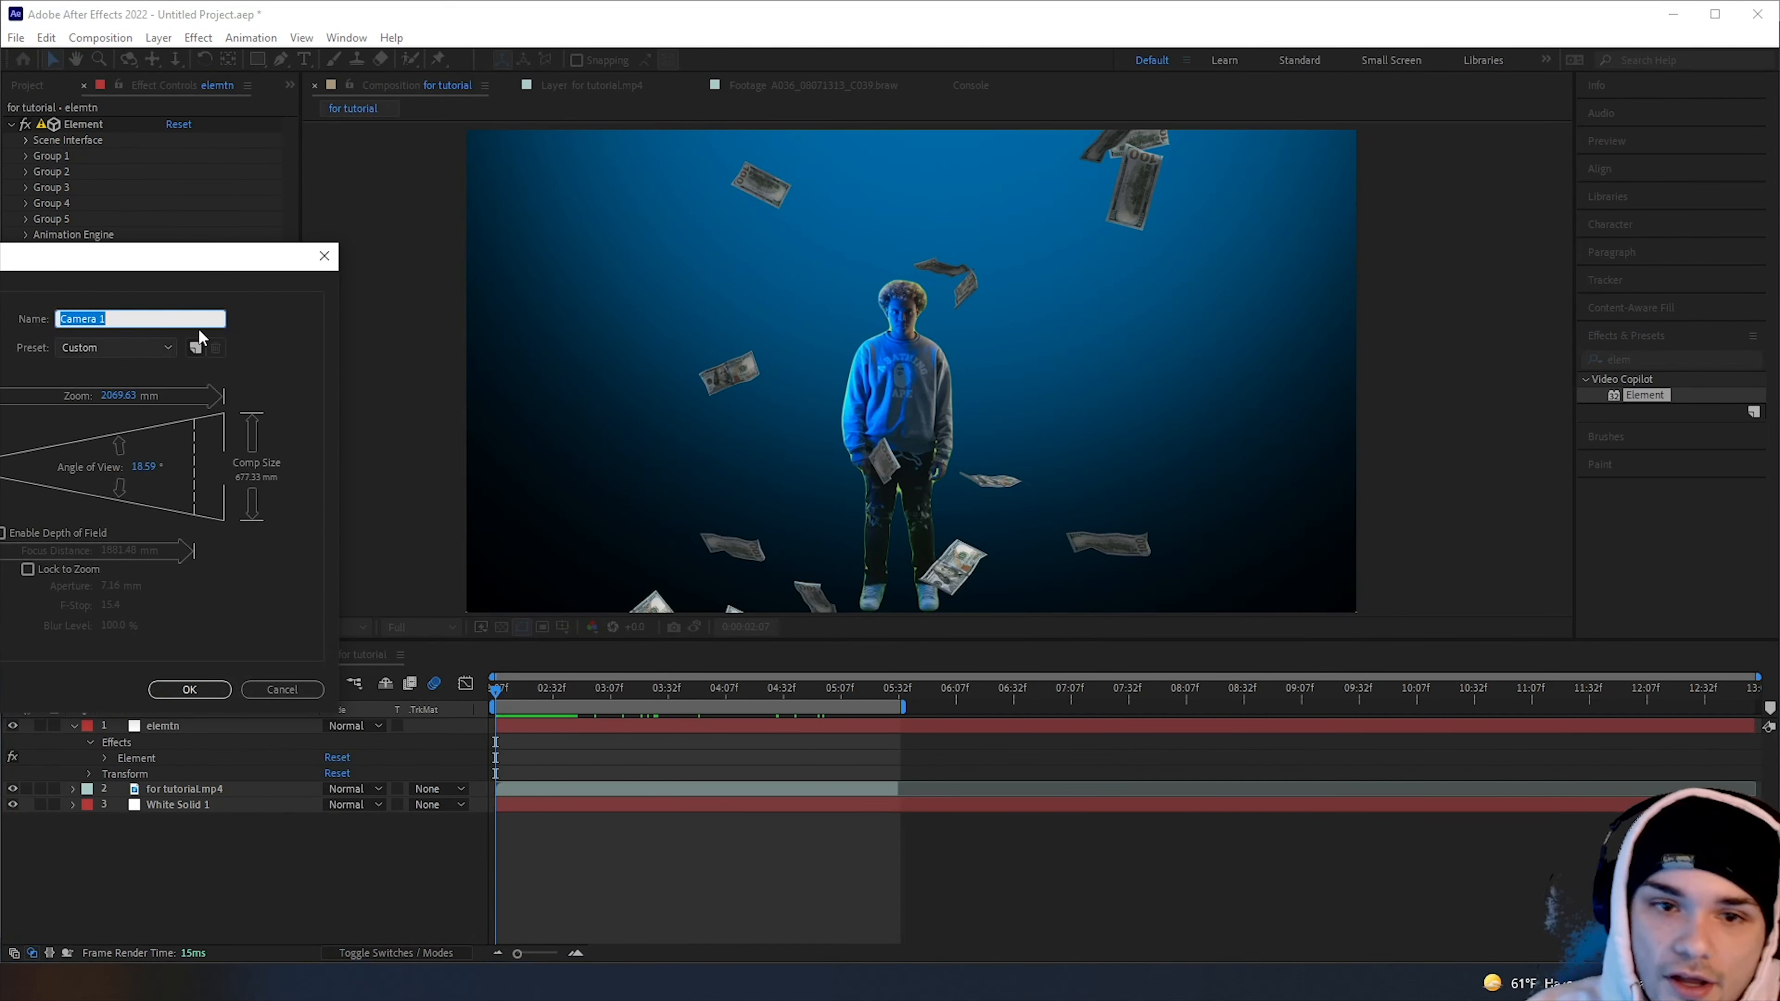
{"action": "left_click_drag", "start_coordinate": [94, 275], "coordinate": [403, 283]}
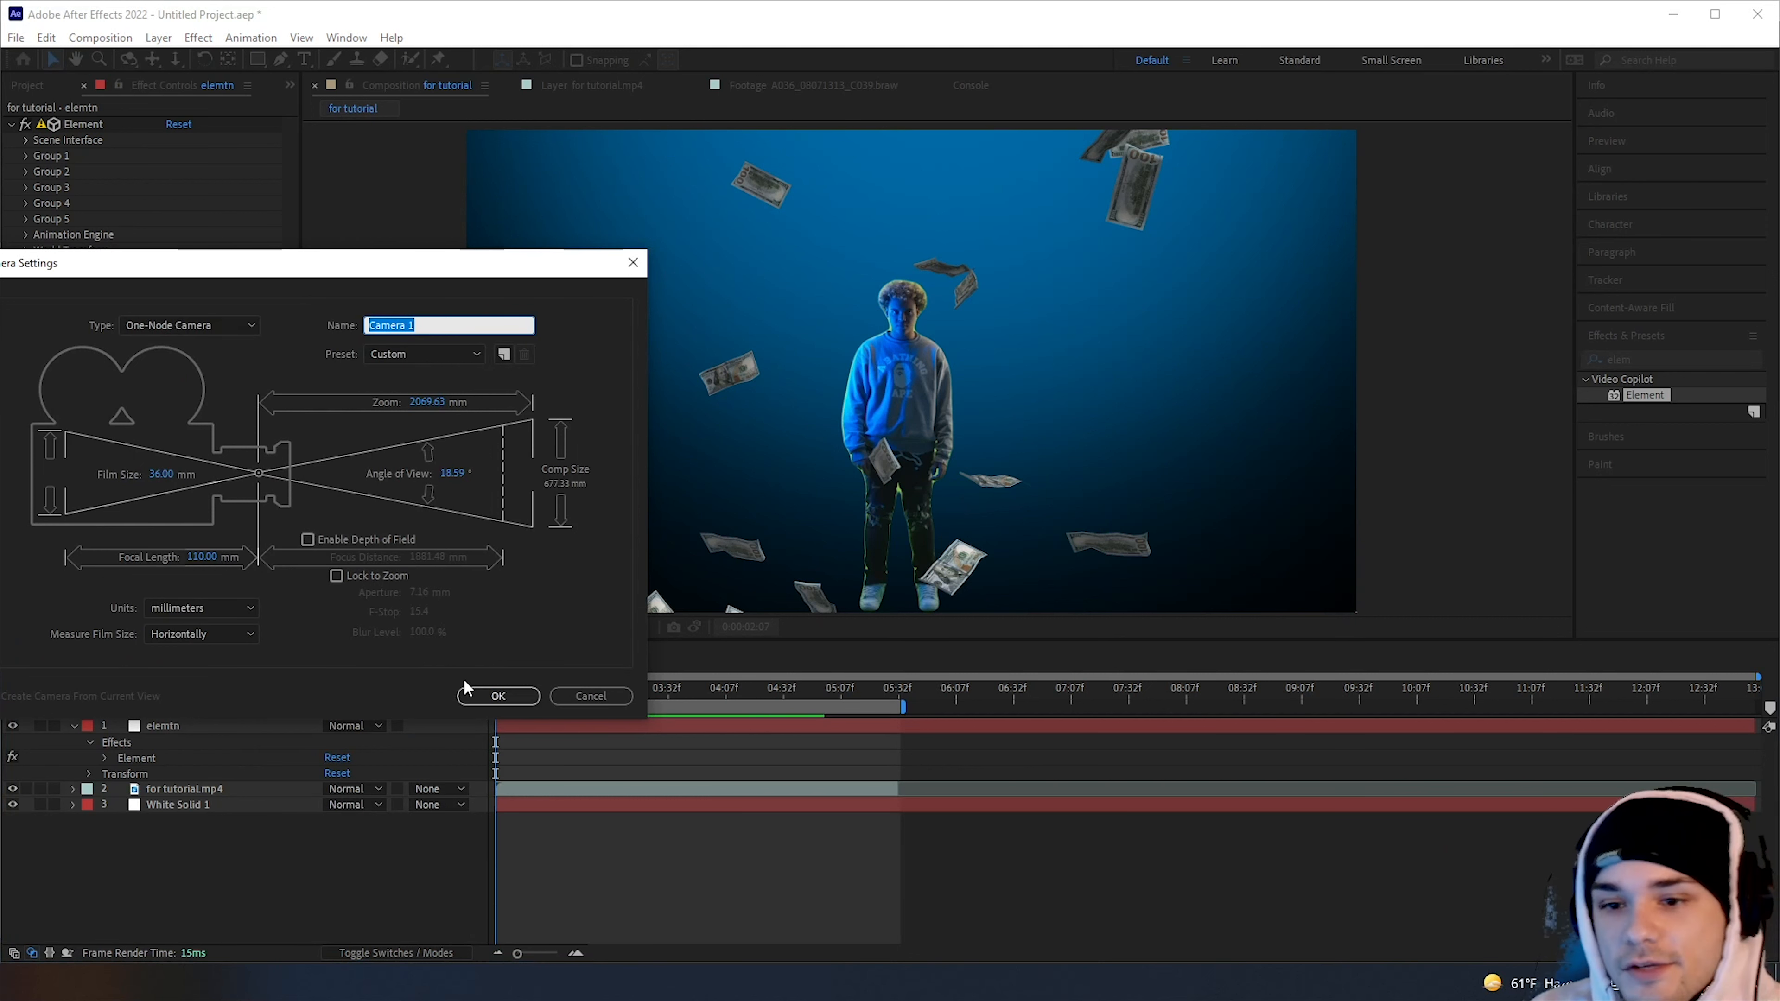
{"action": "left_click", "coordinate": [490, 694]}
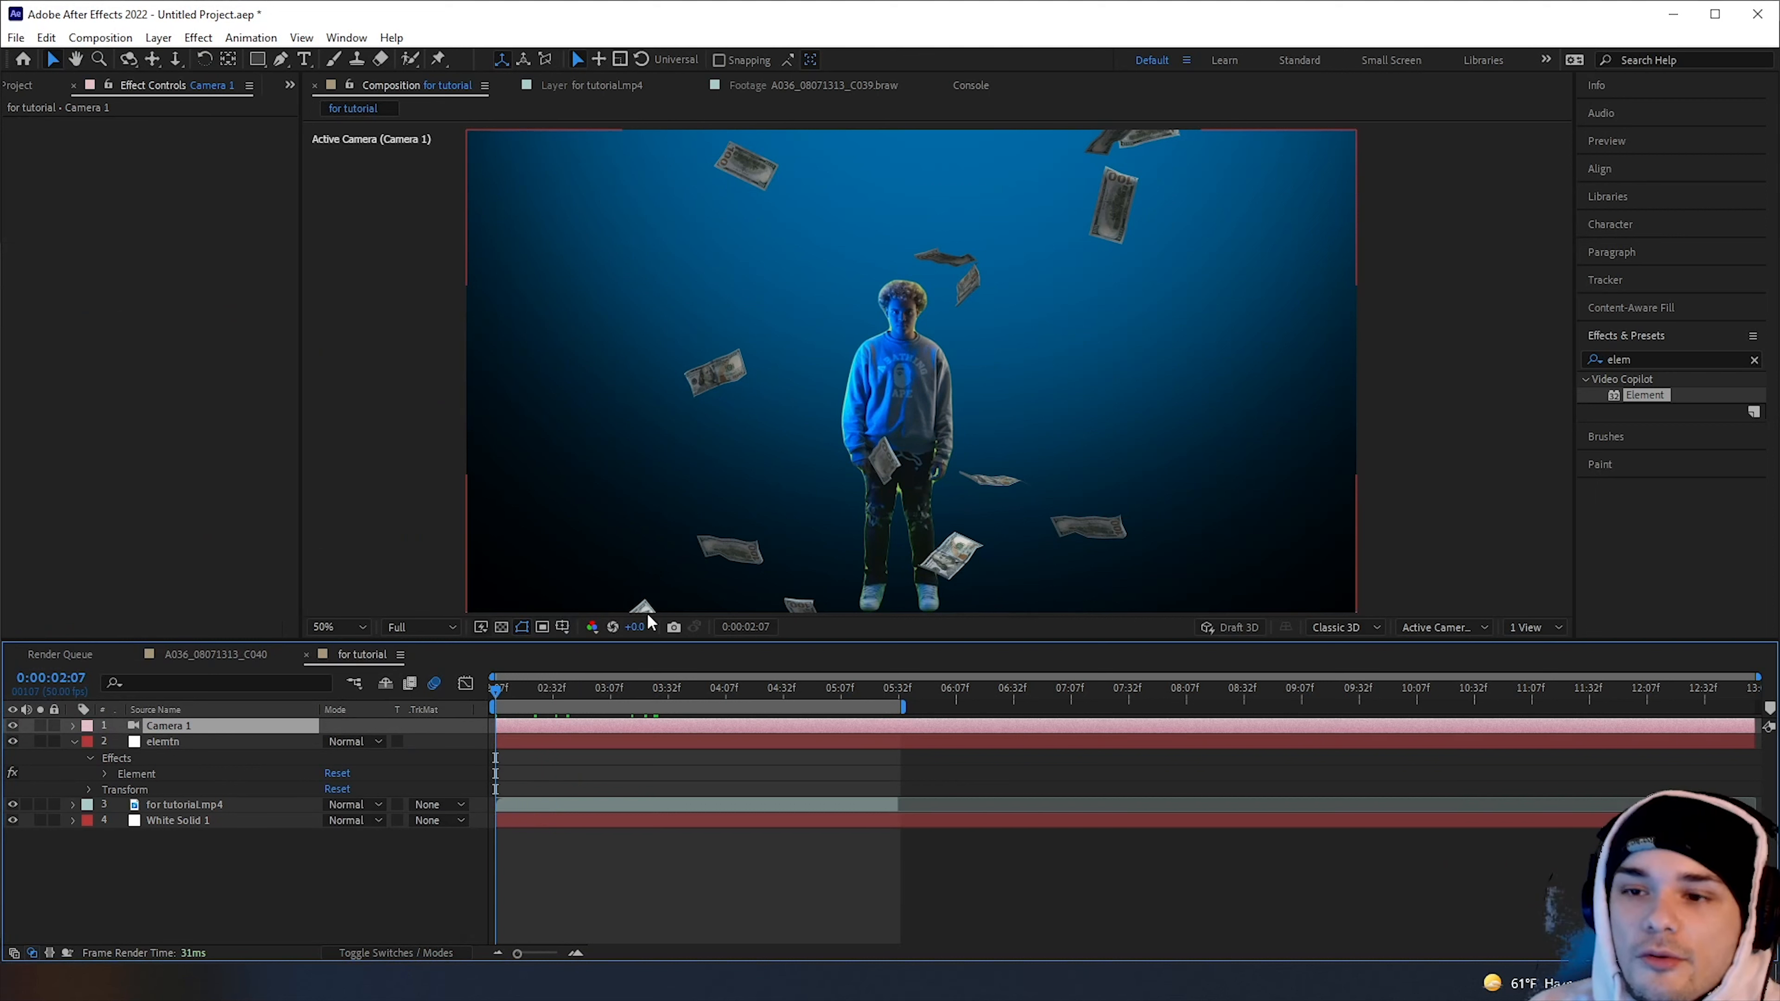
Select the elemtn layer at 0:00:02:07 and reveal the World Rotation values in Element's World Transform settings
{"action": "left_click_drag", "start_coordinate": [557, 710], "coordinate": [494, 690]}
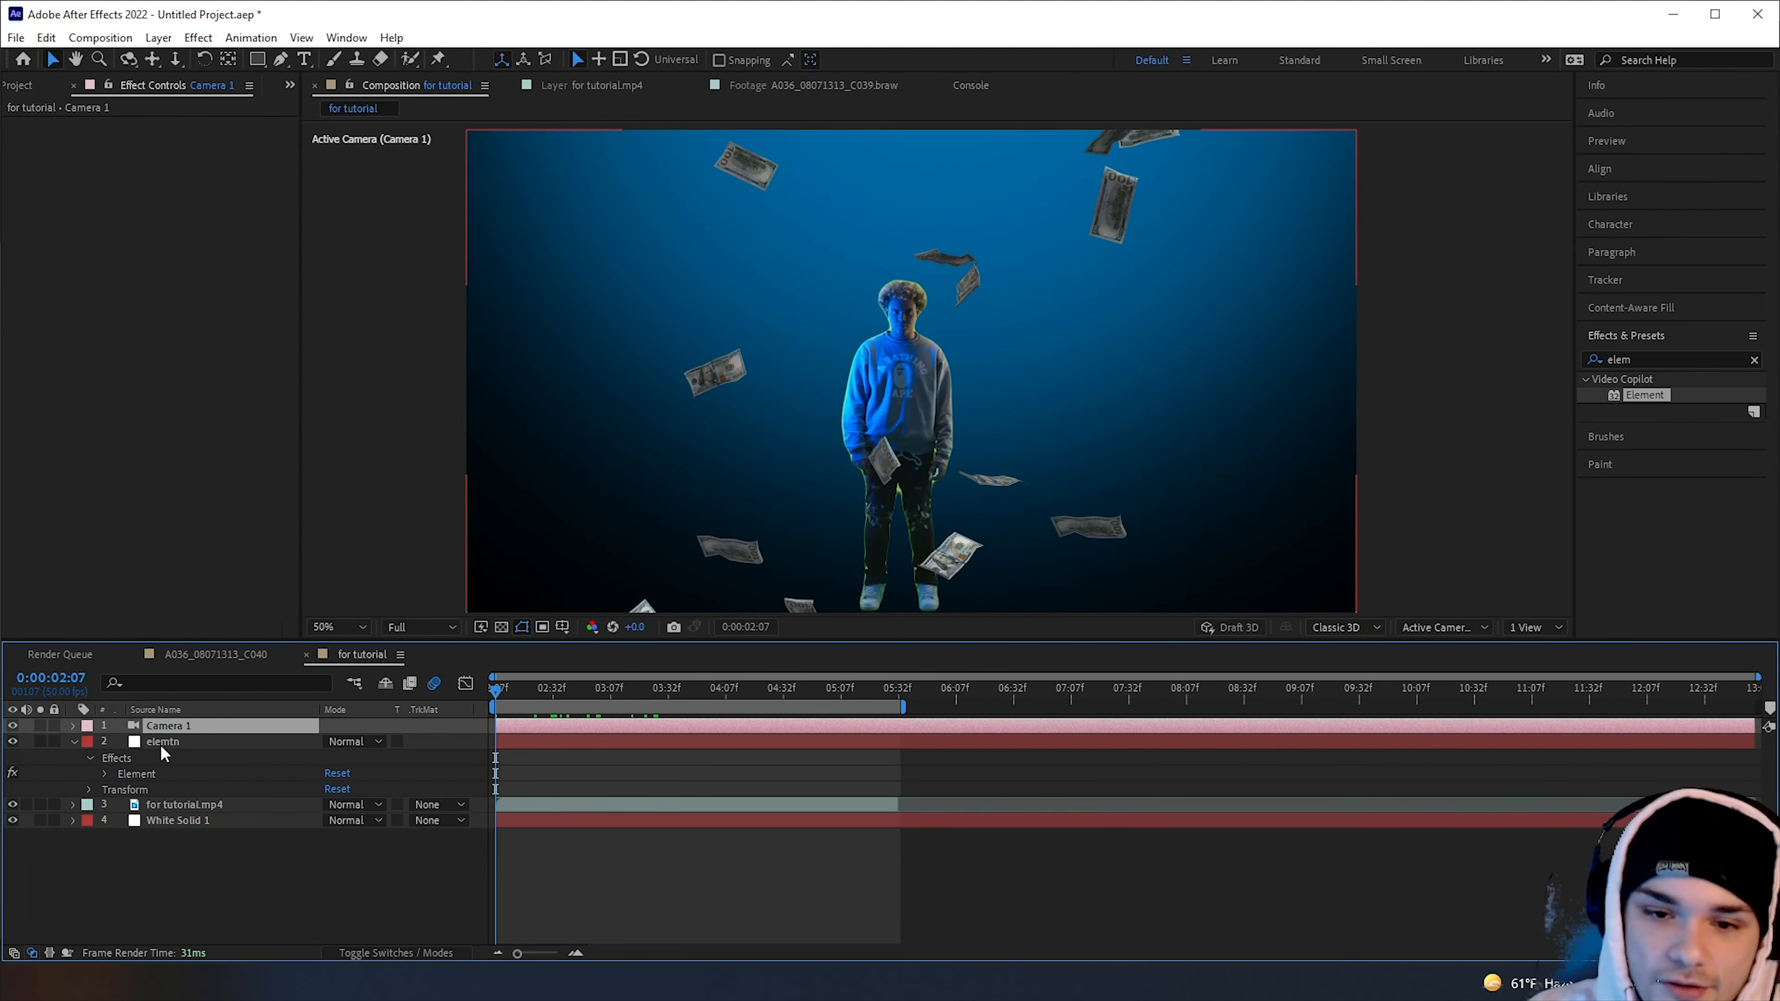
{"action": "left_click", "coordinate": [200, 742]}
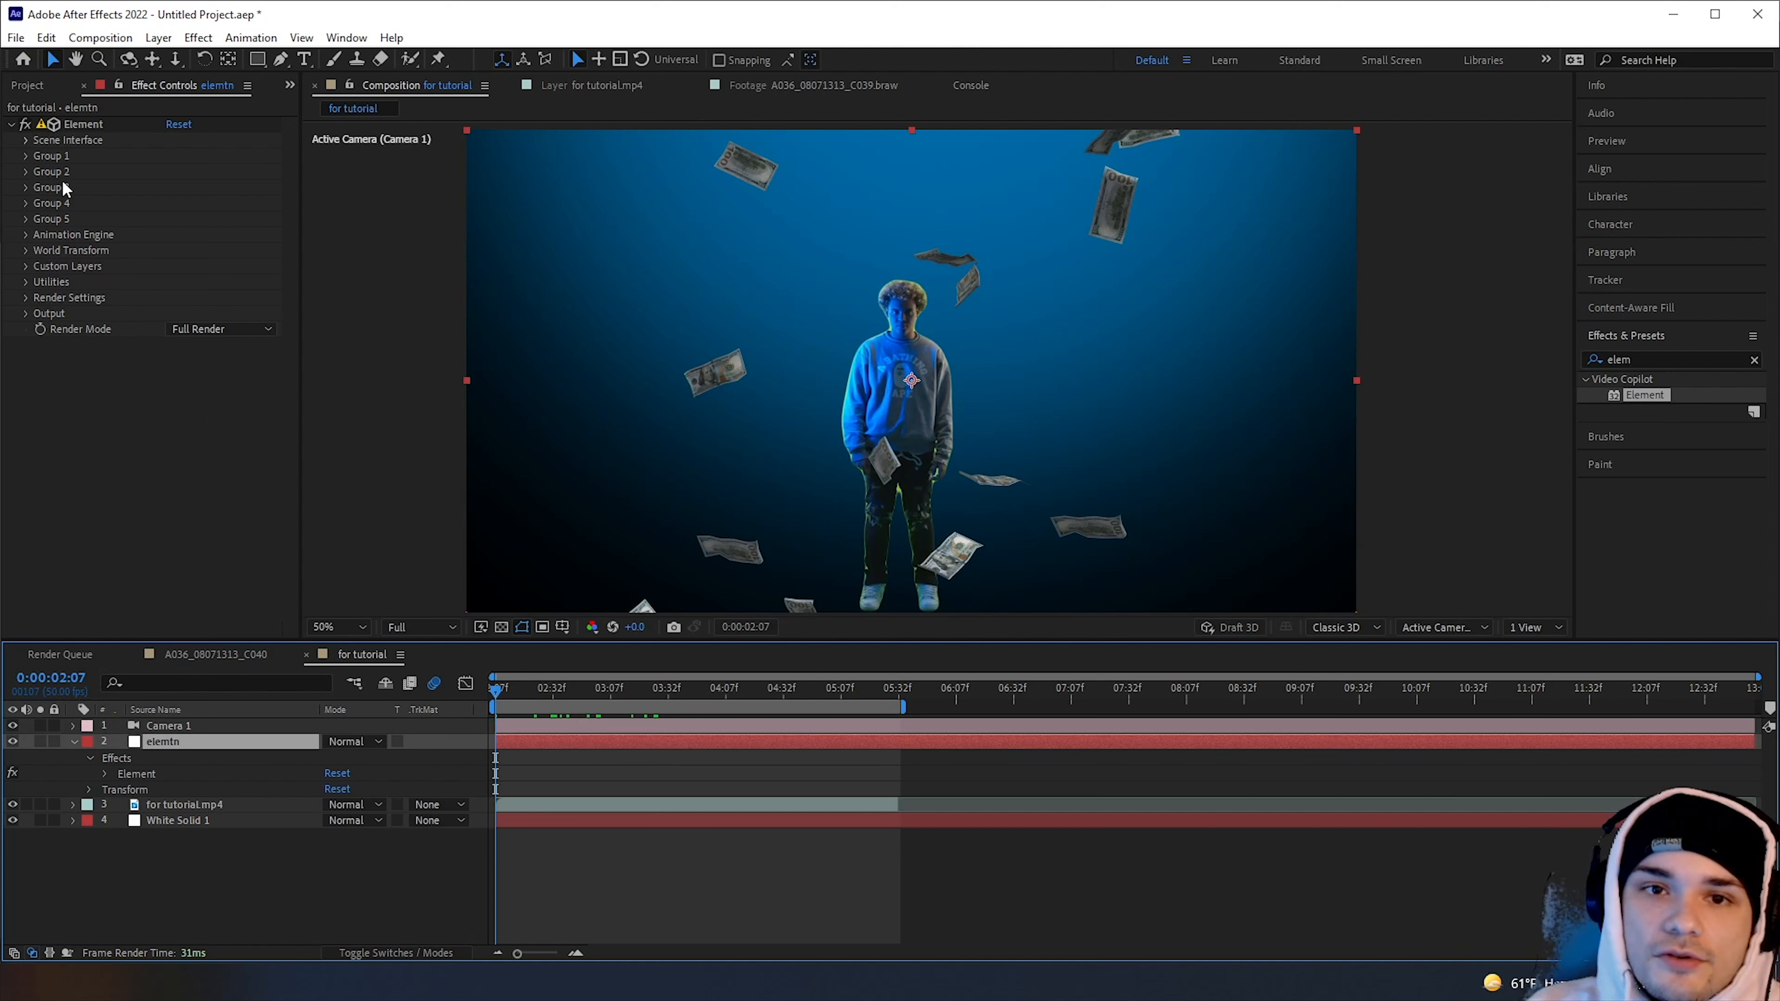
{"action": "left_click", "coordinate": [26, 157]}
{"action": "scroll", "coordinate": [26, 157], "scroll_direction": "up", "scroll_amount": 1}
{"action": "left_click", "coordinate": [25, 157]}
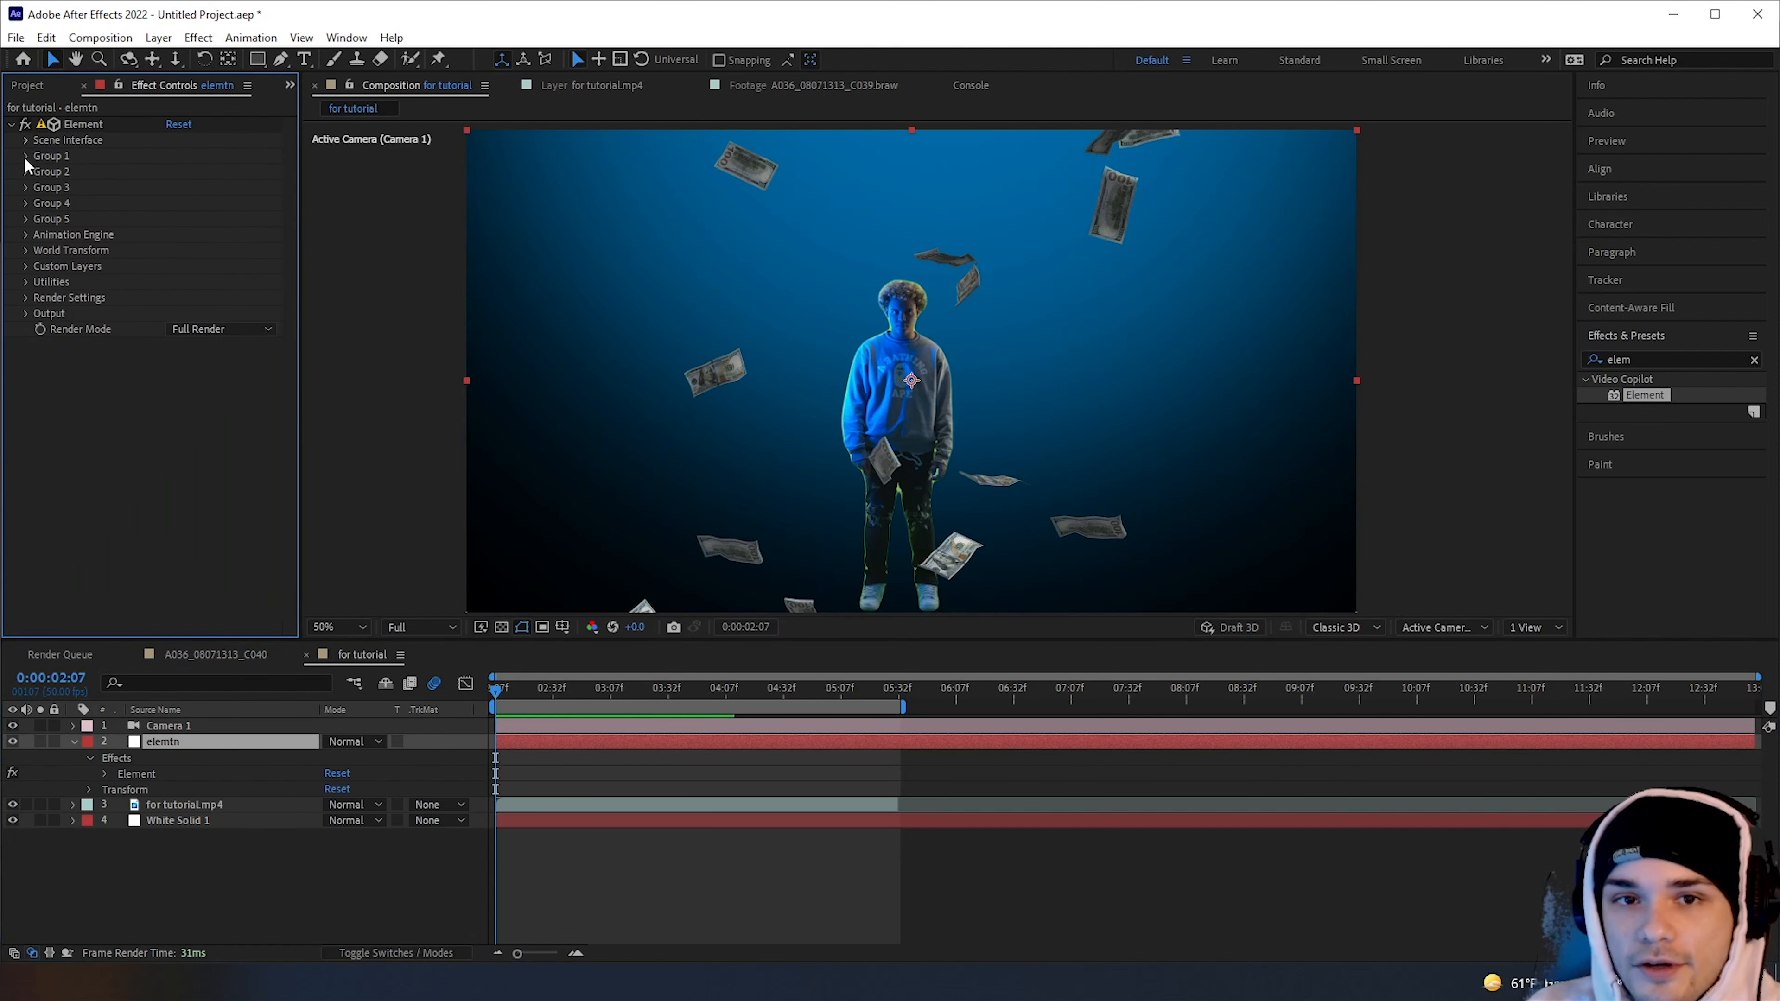
{"action": "left_click", "coordinate": [30, 157]}
{"action": "left_click", "coordinate": [28, 126]}
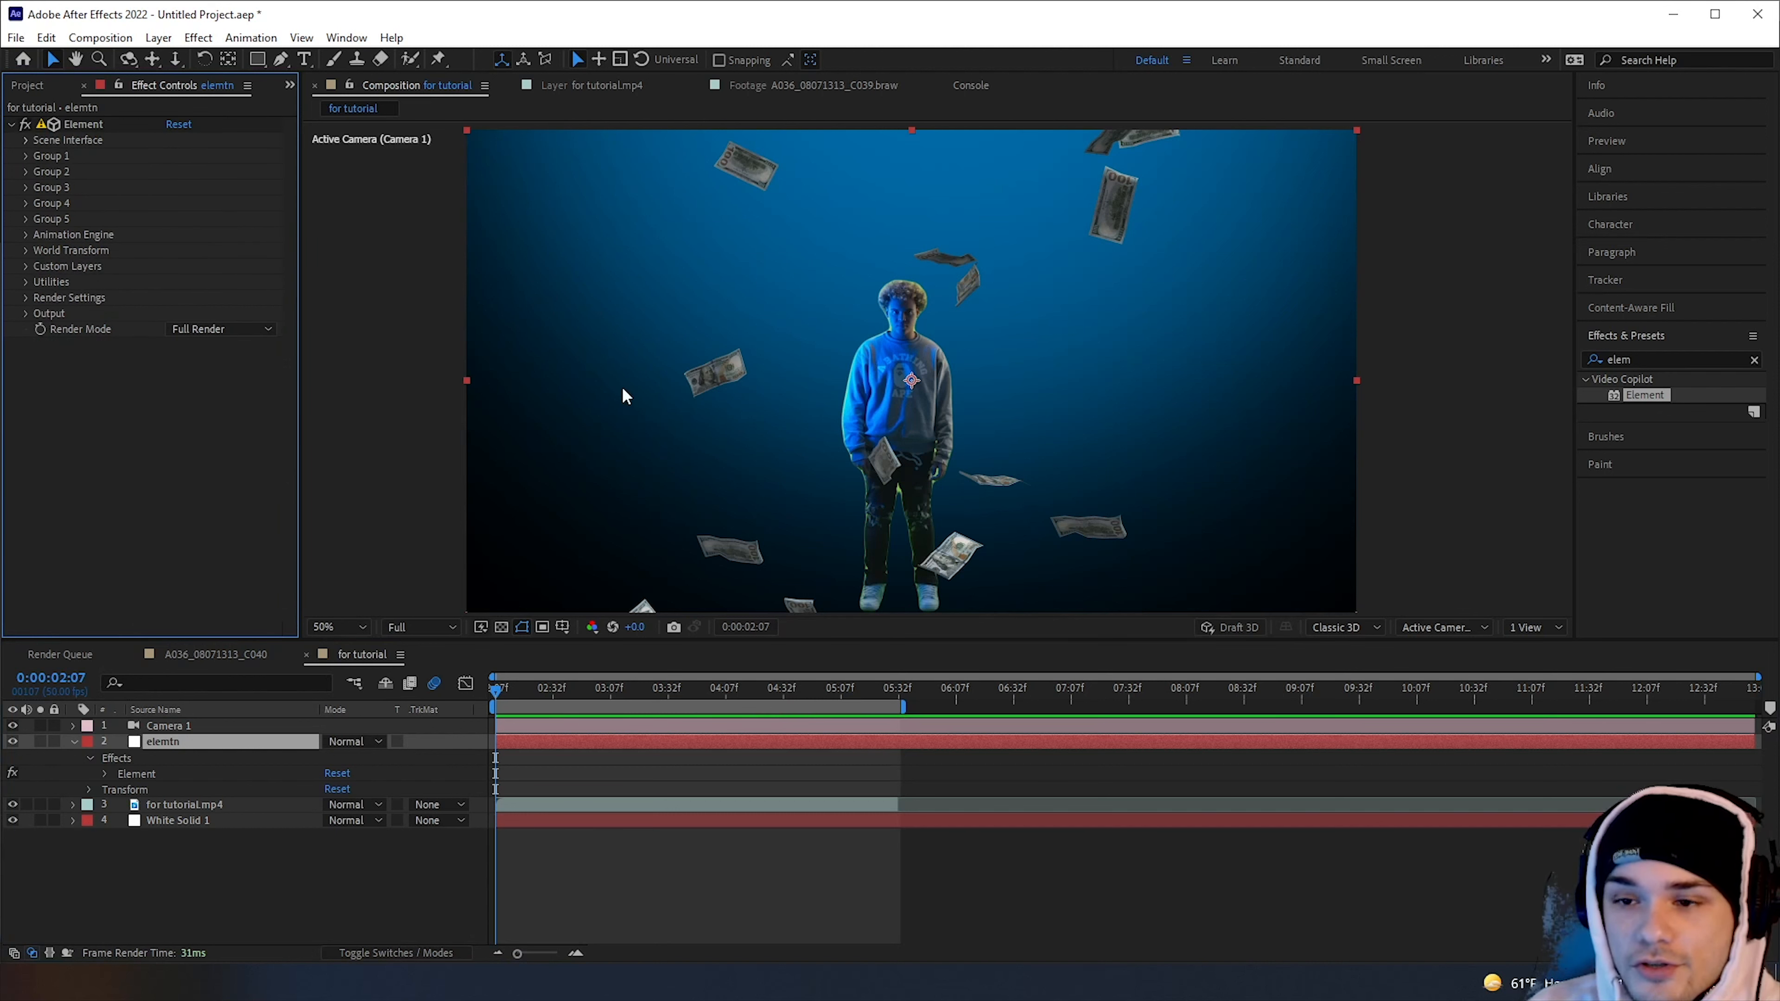
{"action": "left_click", "coordinate": [27, 251]}
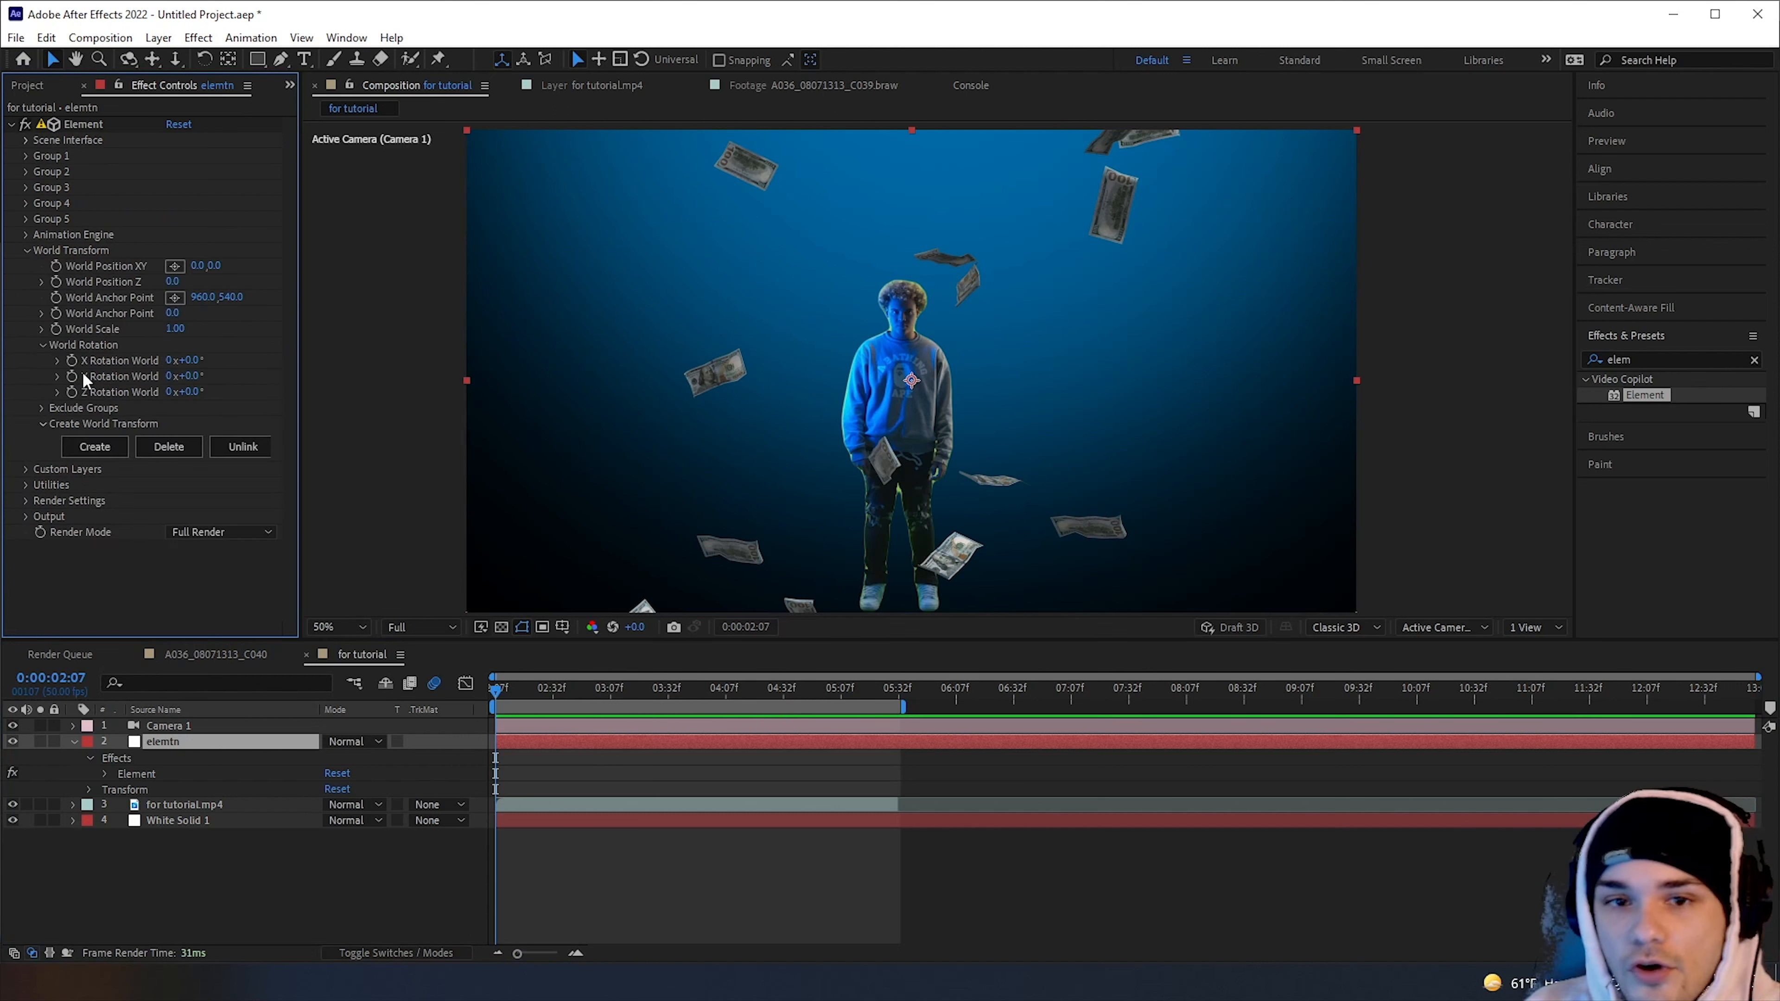
{"action": "left_click", "coordinate": [42, 345]}
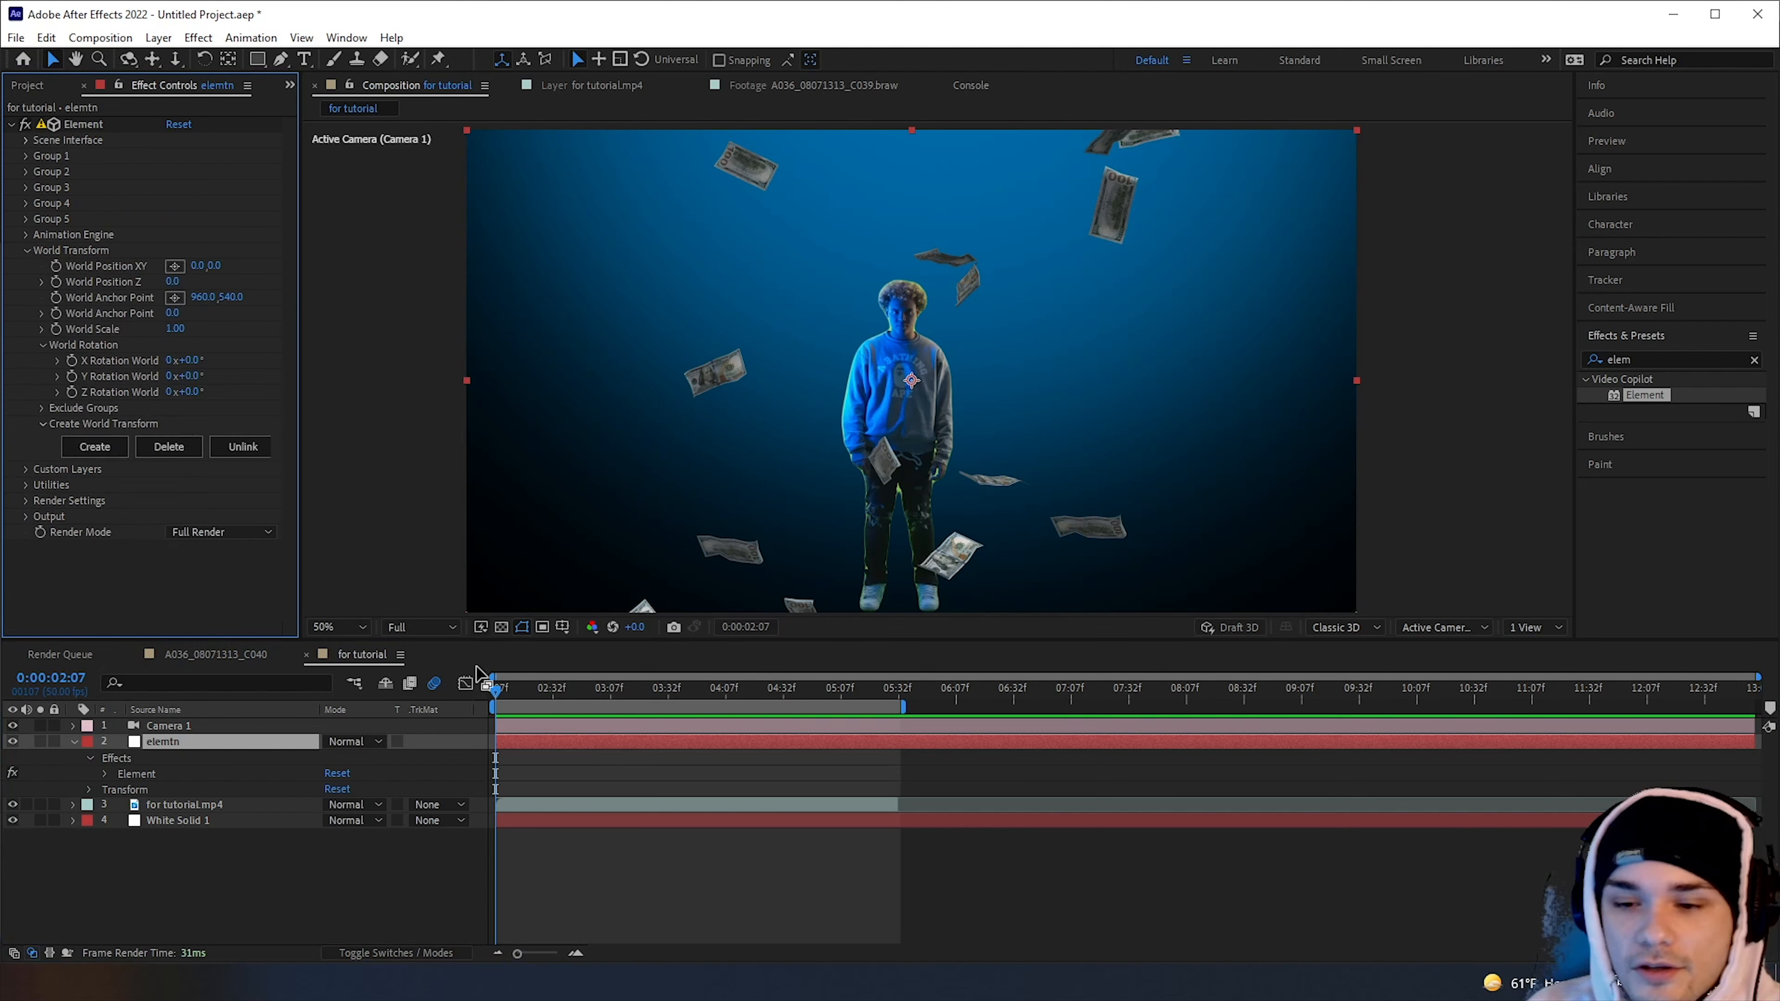
Set Element's world Y Rotation to 32° and keyframe it at 0:00:02:07
{"action": "left_click_drag", "start_coordinate": [194, 380], "coordinate": [241, 413]}
{"action": "left_click_drag", "start_coordinate": [520, 686], "coordinate": [463, 691]}
{"action": "left_click", "coordinate": [74, 379]}
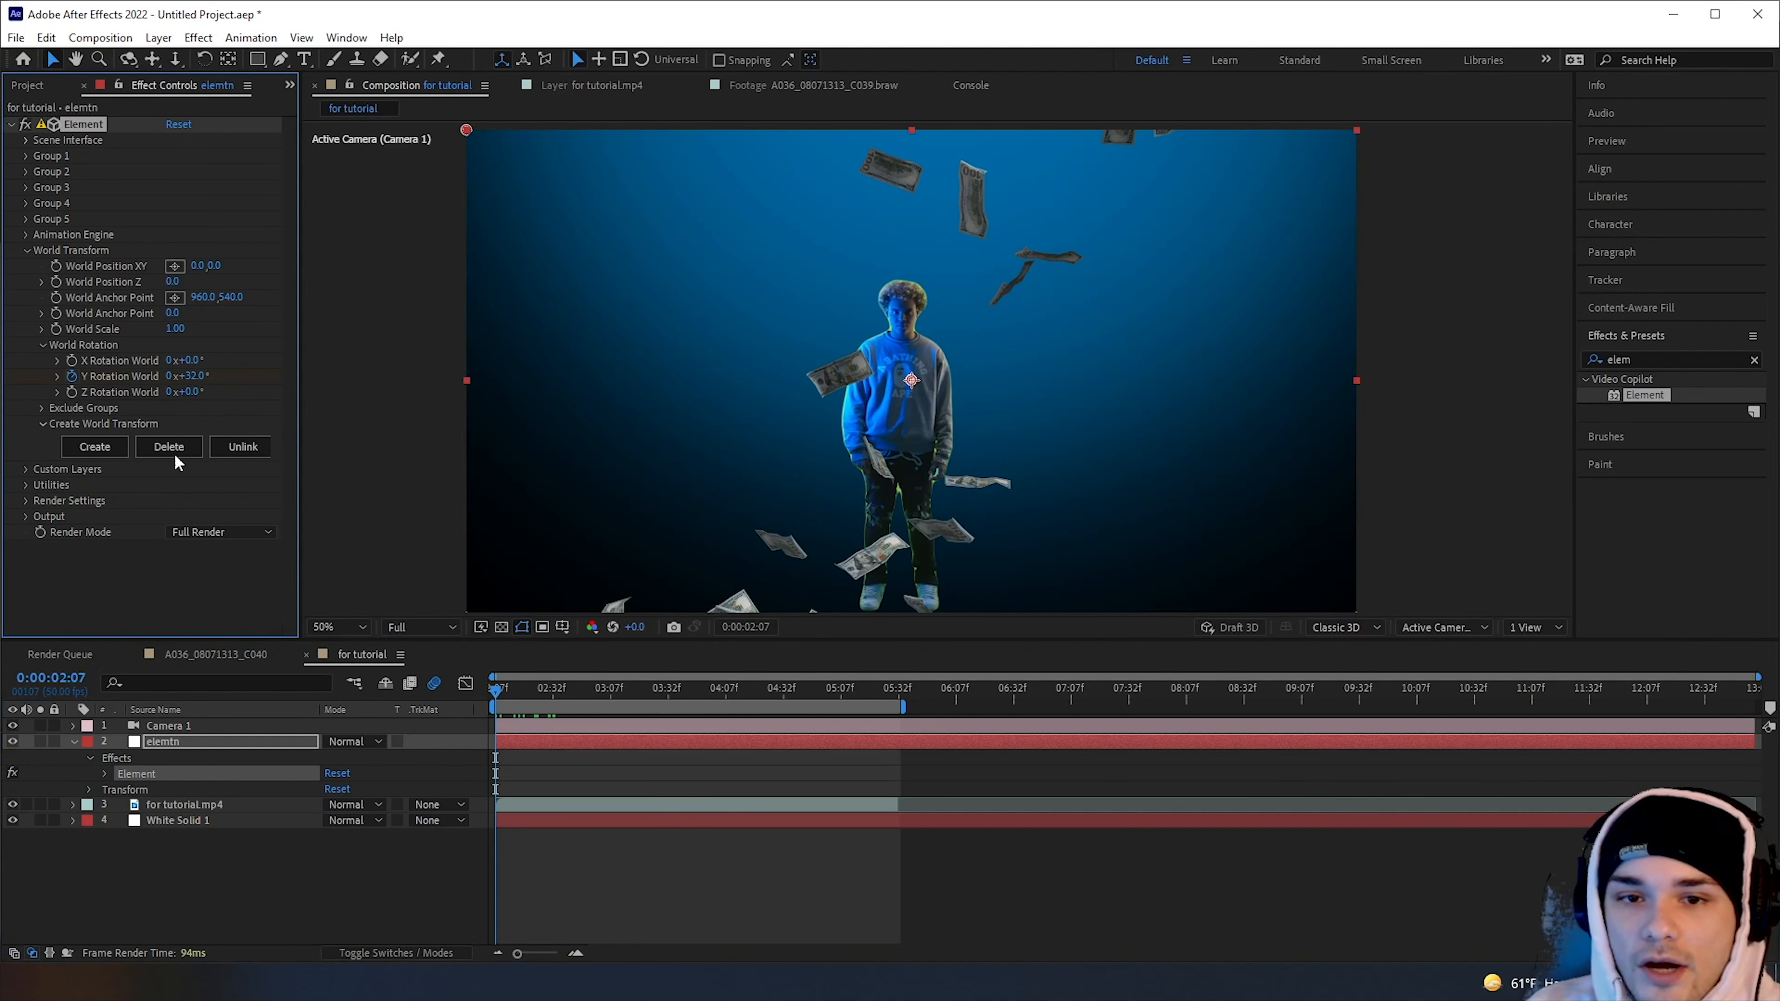
Keyframe the world Y Rotation at 4 full turns plus 32° at 0:00:05:31
{"action": "left_click_drag", "start_coordinate": [699, 696], "coordinate": [897, 707]}
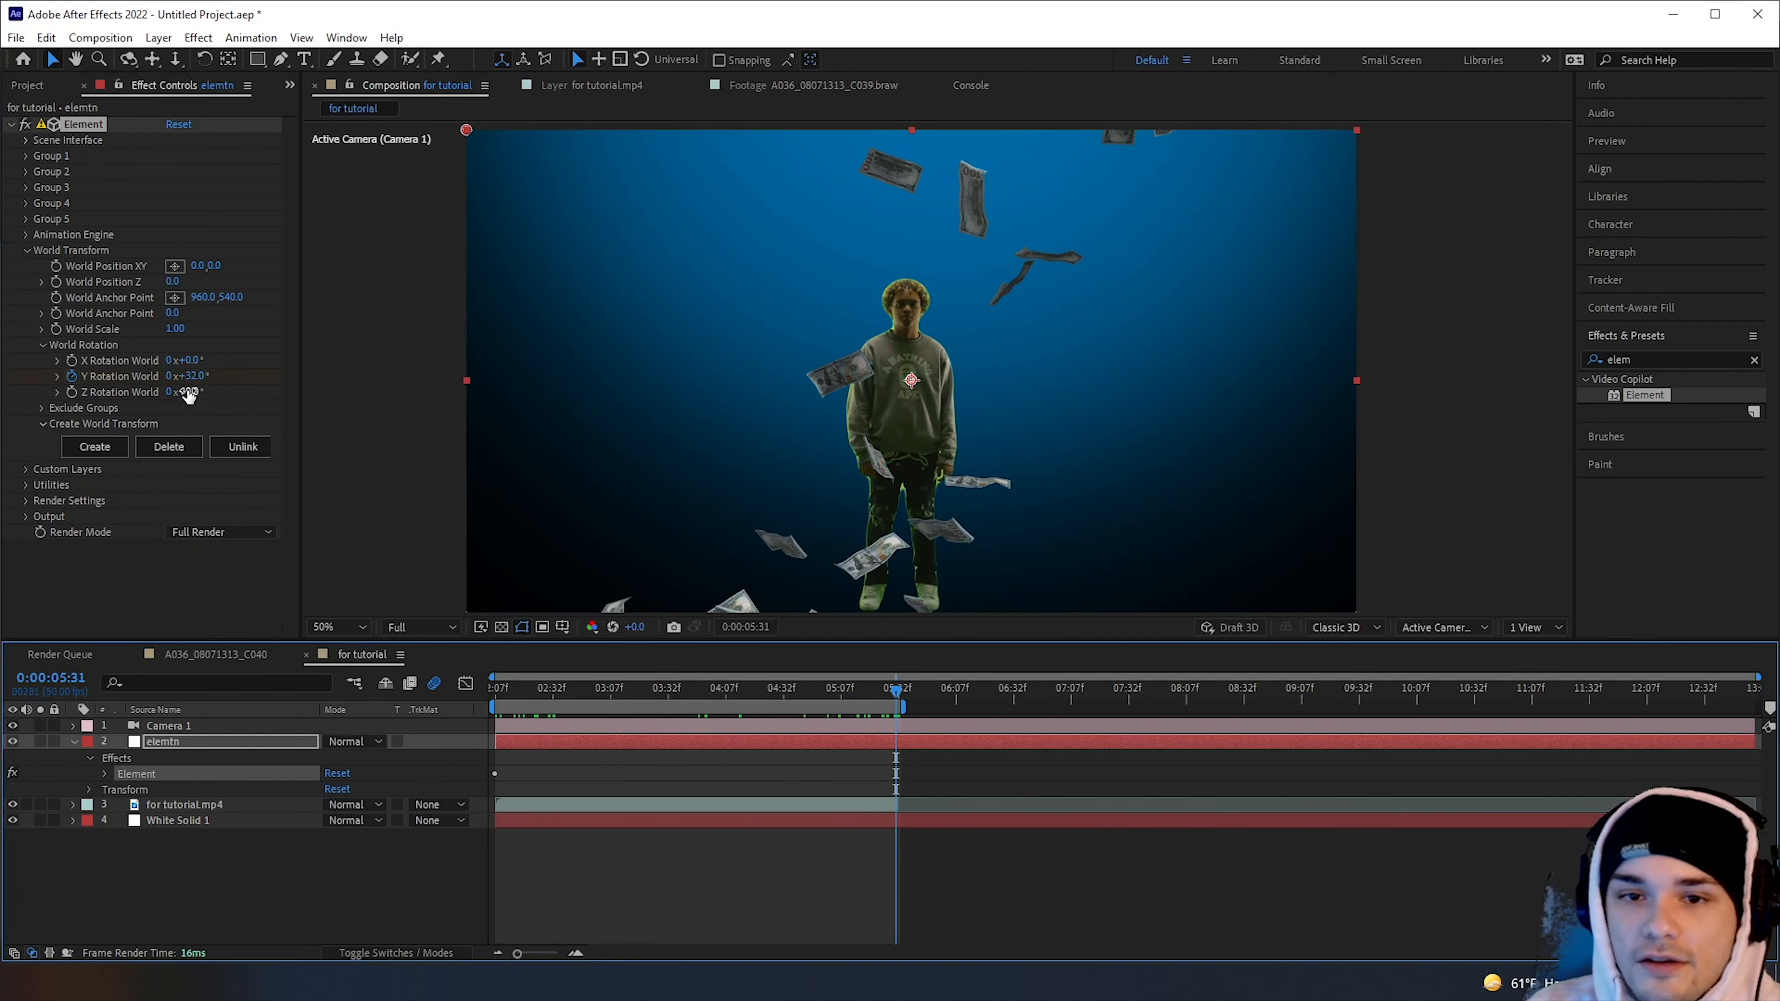
{"action": "left_click", "coordinate": [169, 379]}
{"action": "type", "text": "4"}
{"action": "key", "text": "Return"}
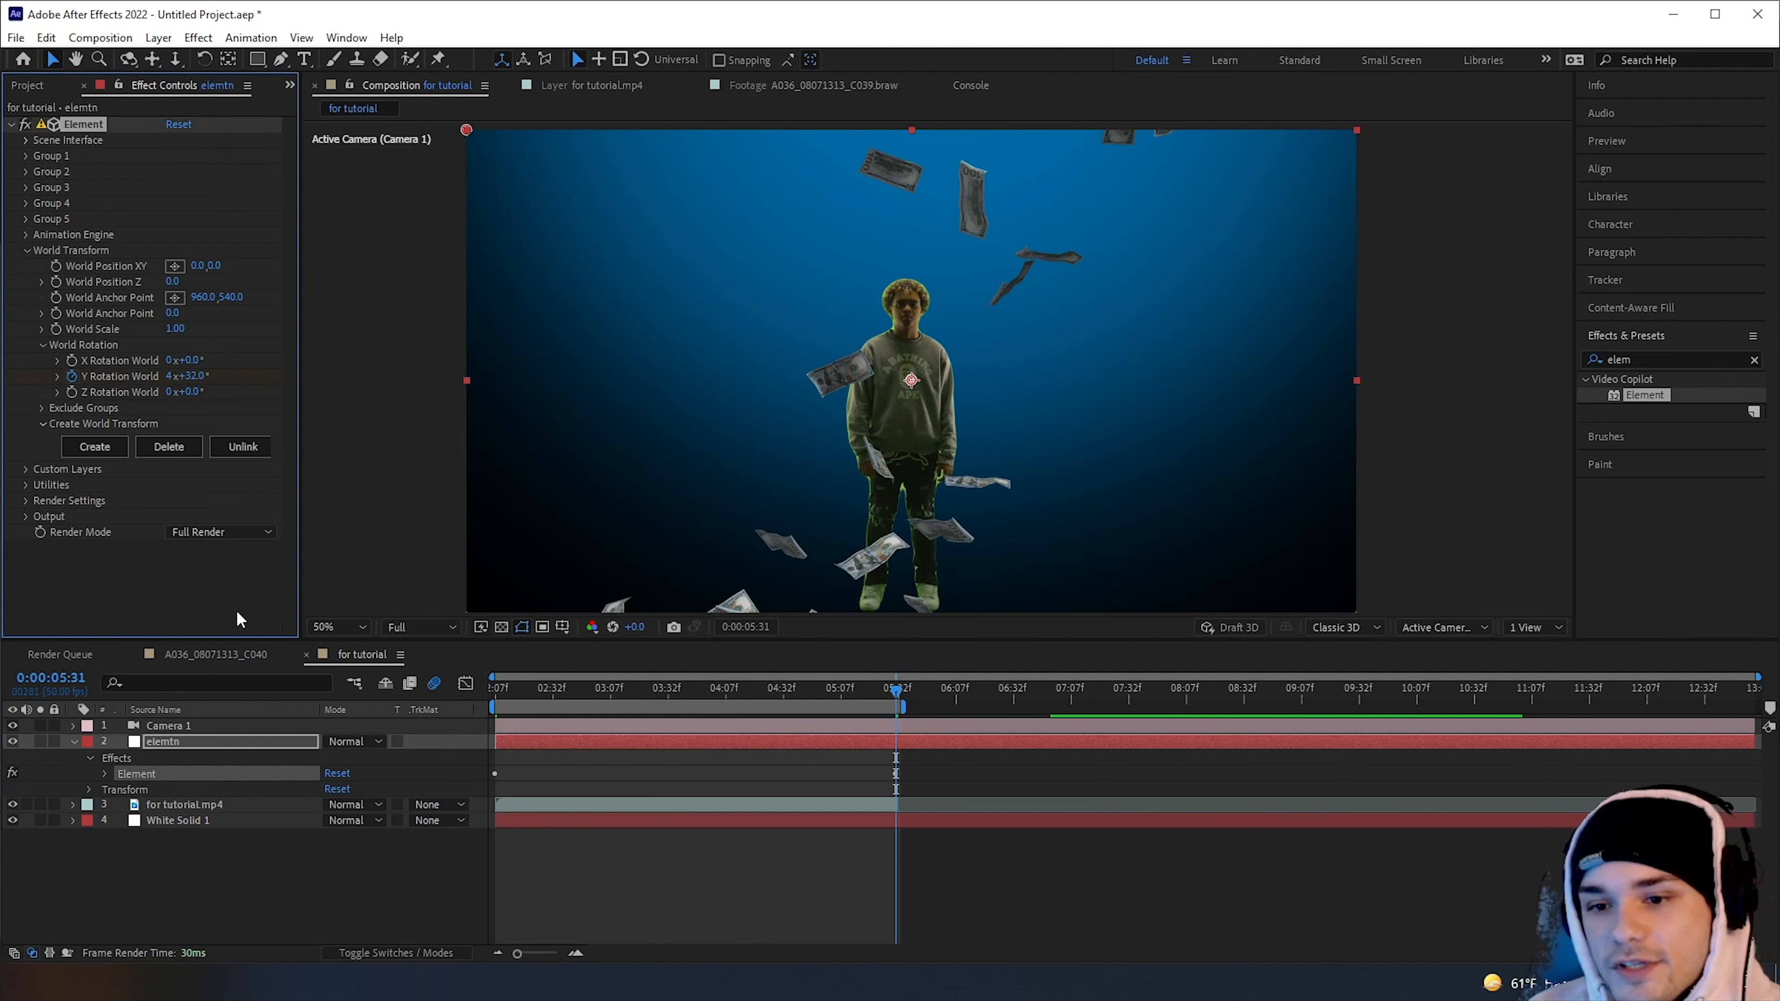
Play the composition from the start of the work area to check how the bills orbit the man
{"action": "left_click", "coordinate": [419, 664]}
{"action": "key", "text": "space"}
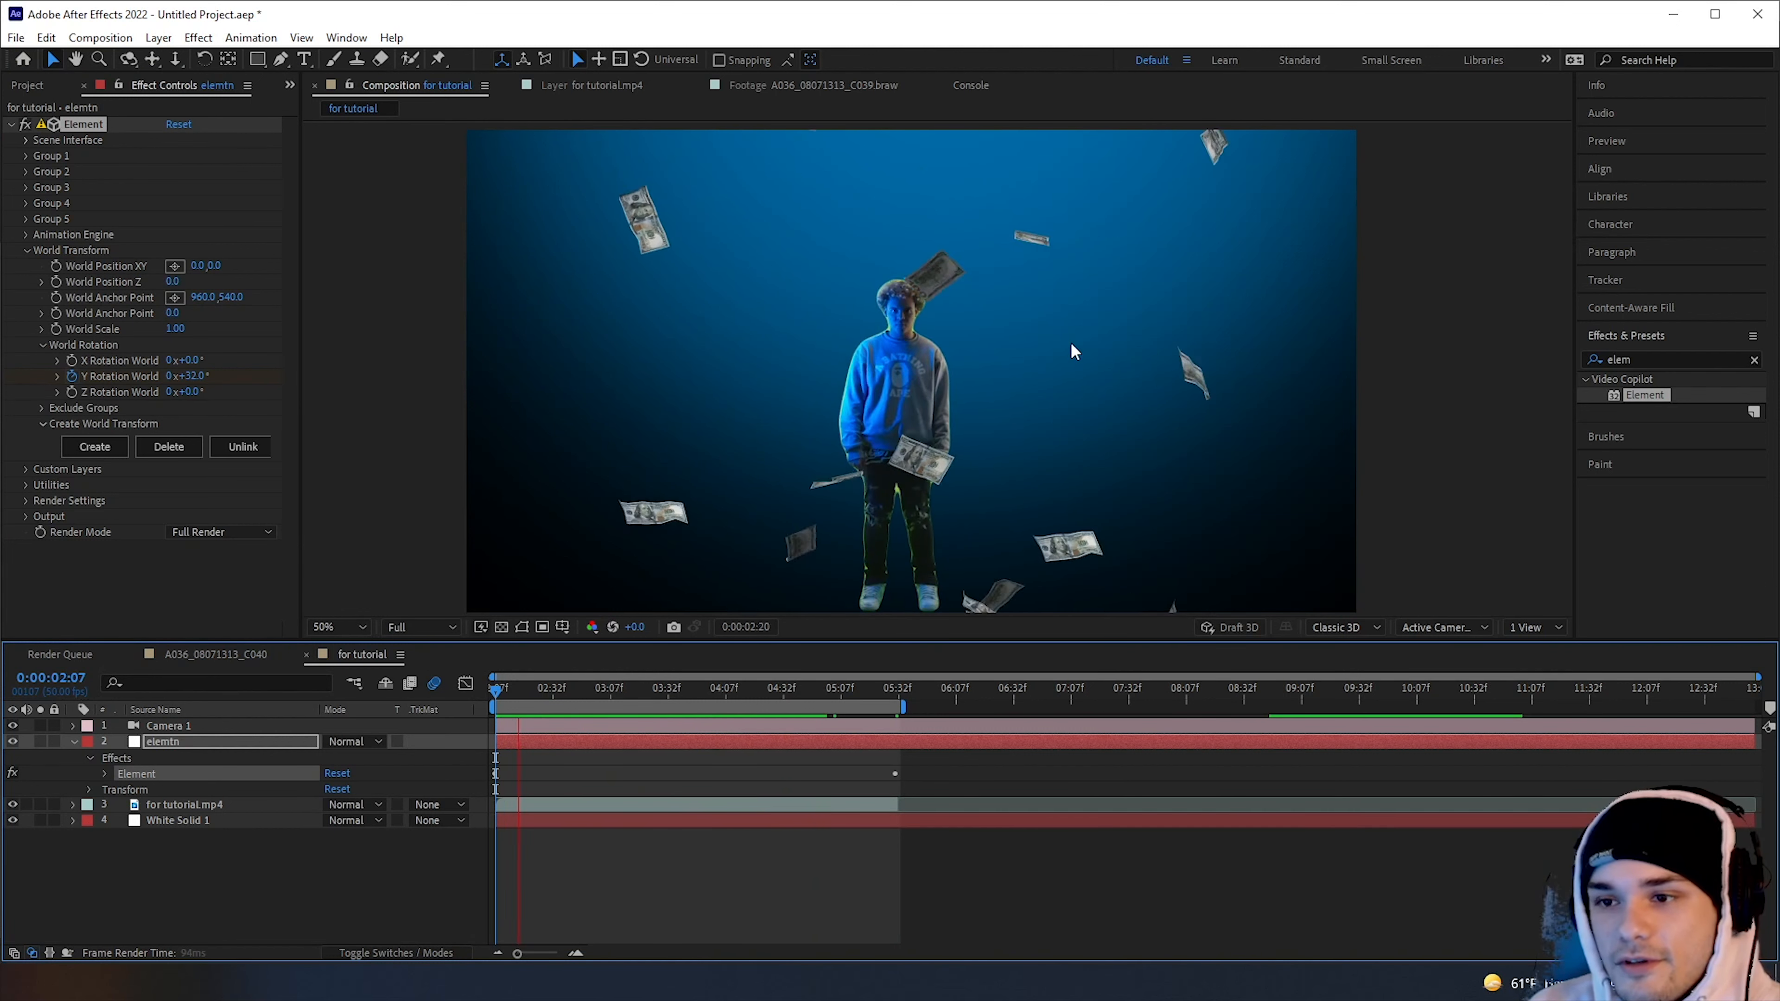
{"action": "key", "text": "space"}
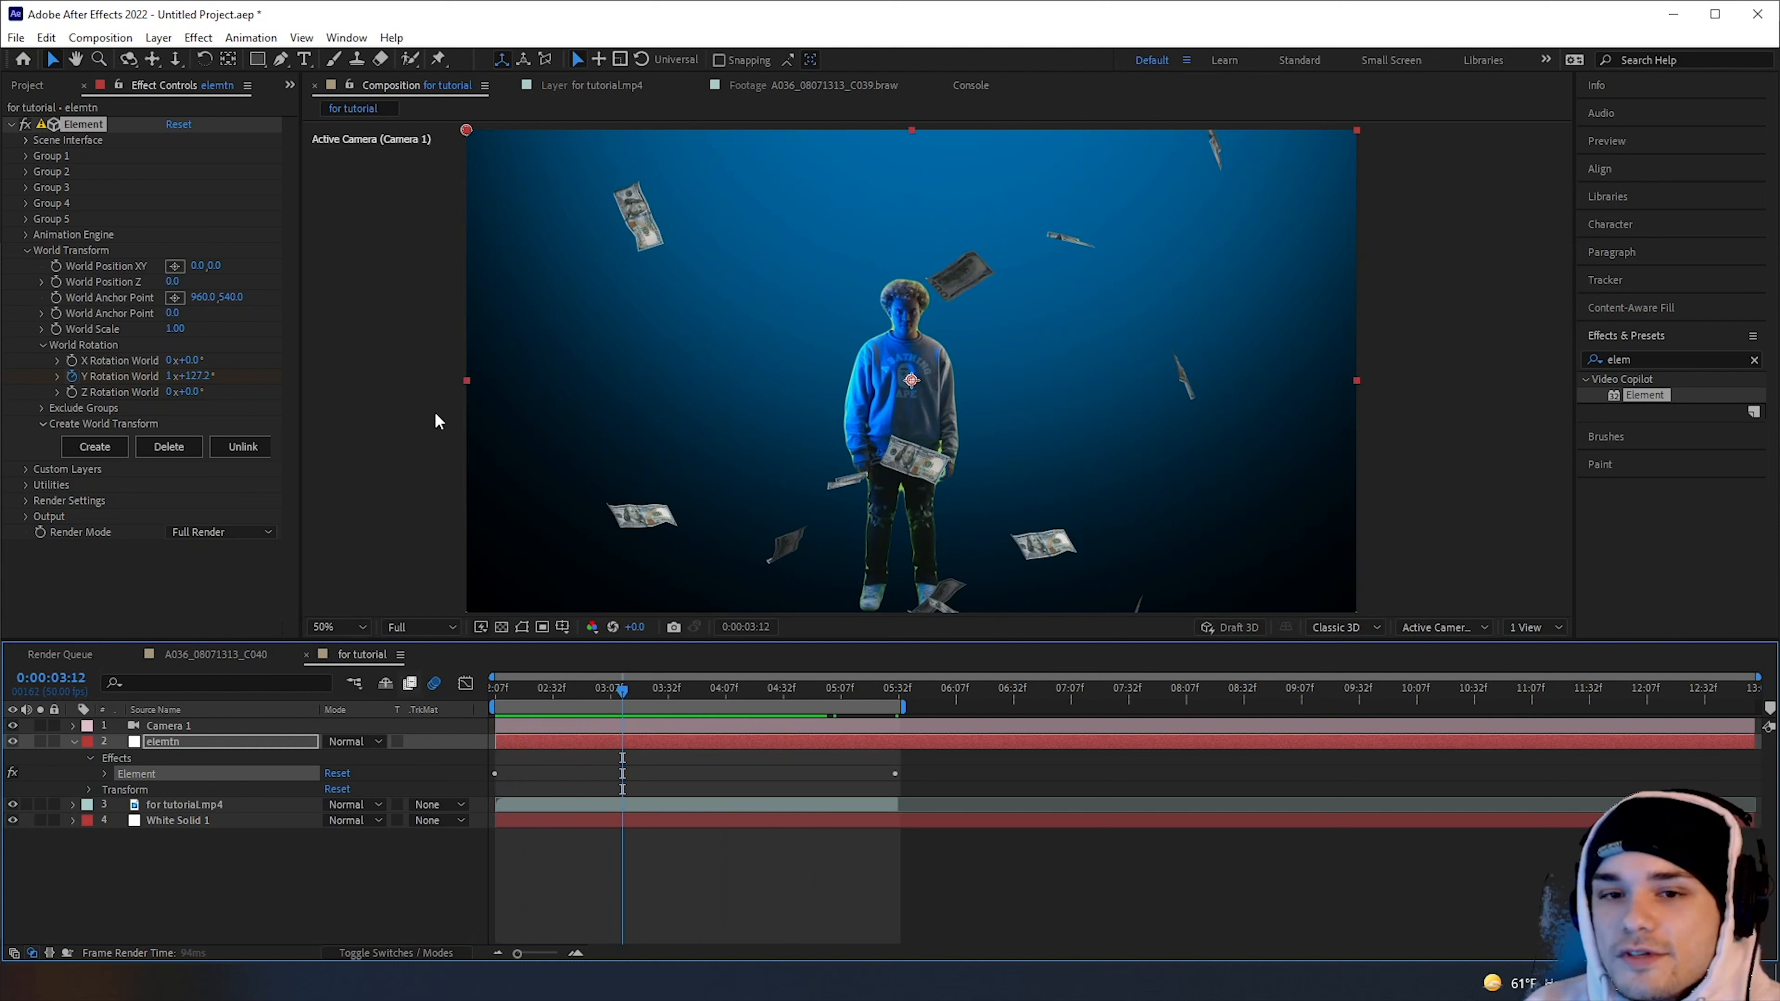
Tighten the bills vertically by setting Group 1's Y Scatter to -25.3
{"action": "left_click", "coordinate": [33, 246]}
{"action": "left_click", "coordinate": [25, 156]}
{"action": "scroll", "coordinate": [38, 161], "scroll_direction": "down", "scroll_amount": 1}
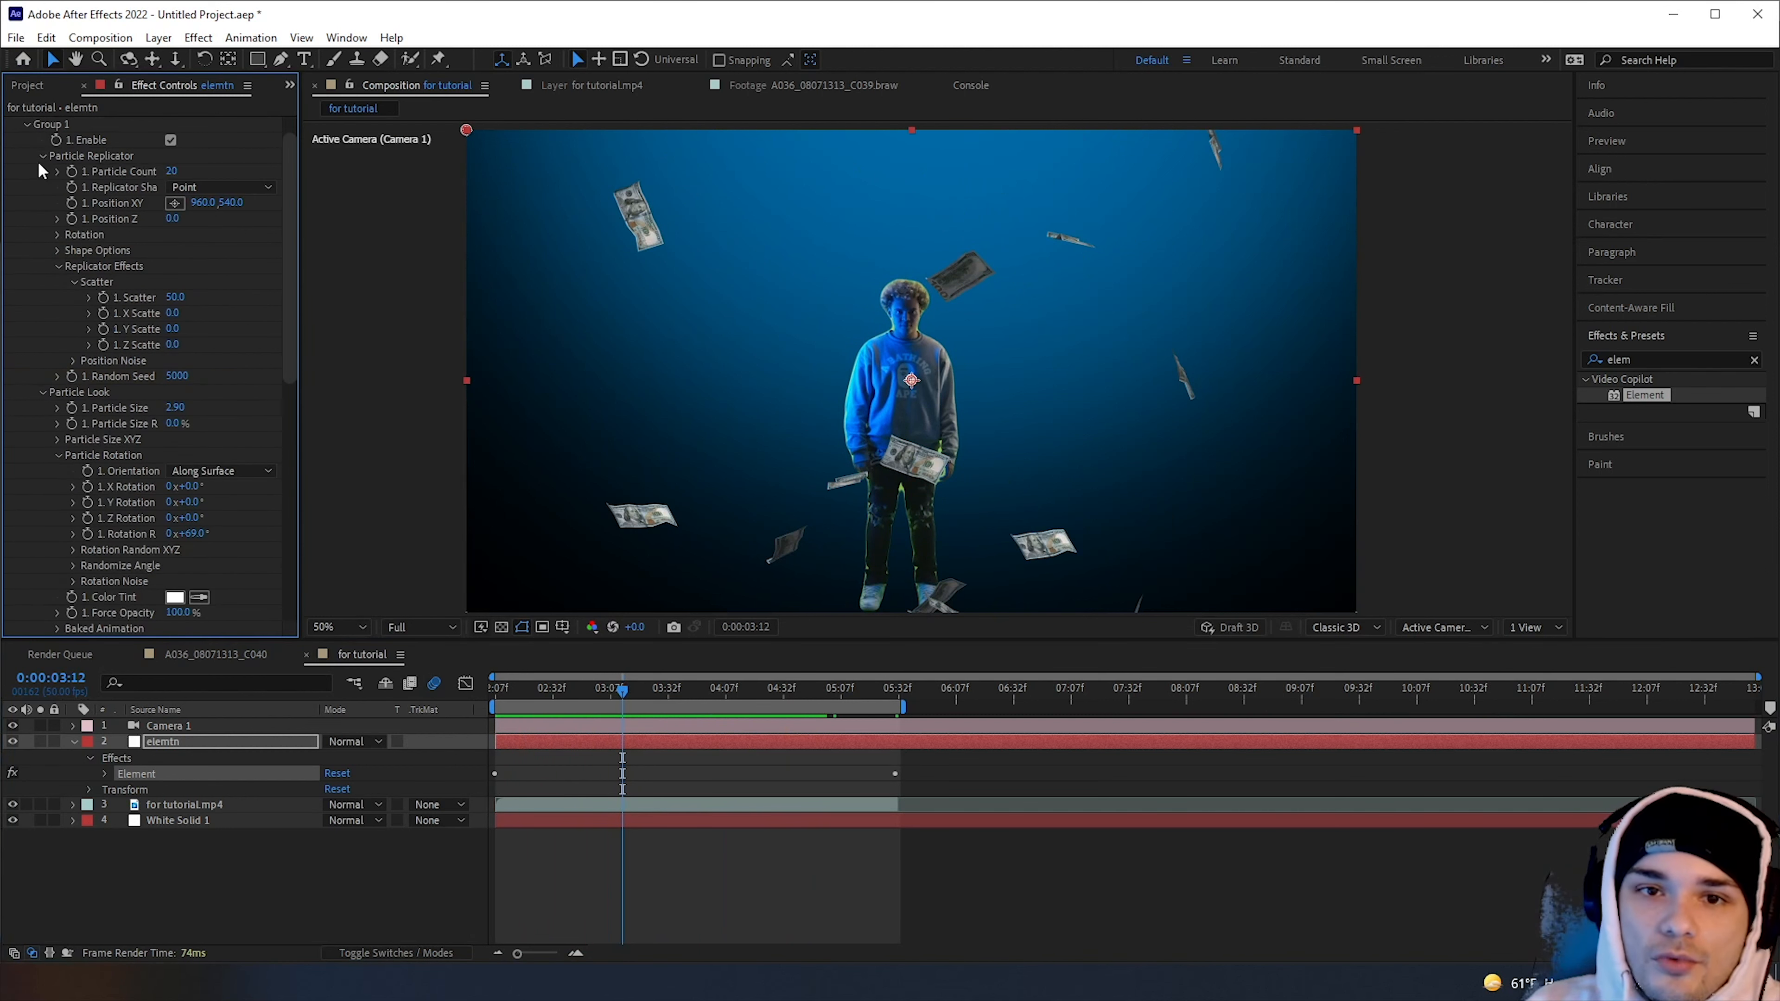
{"action": "left_click_drag", "start_coordinate": [173, 330], "coordinate": [77, 356]}
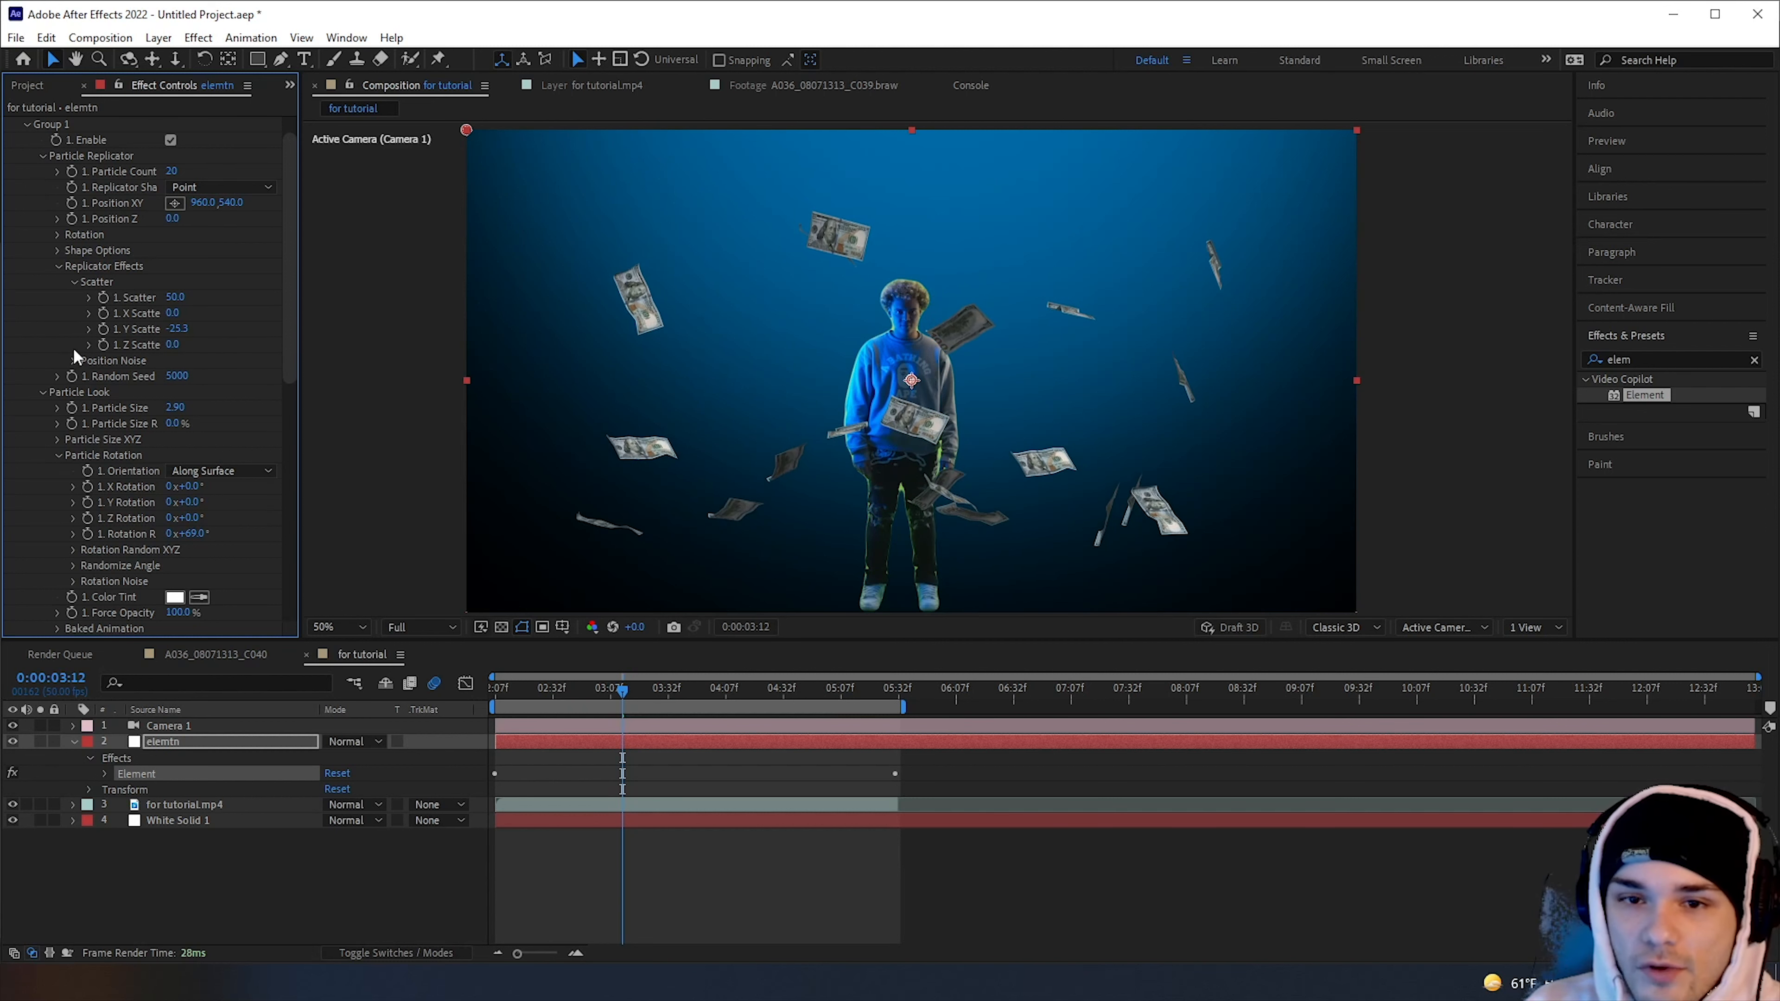
{"action": "left_click_drag", "start_coordinate": [177, 328], "coordinate": [239, 350]}
Preview the spinning bills, collapse the elemtn layer, and park the playhead at 0:00:02:21 to examine the bills overlapping the man
{"action": "key", "text": "space"}
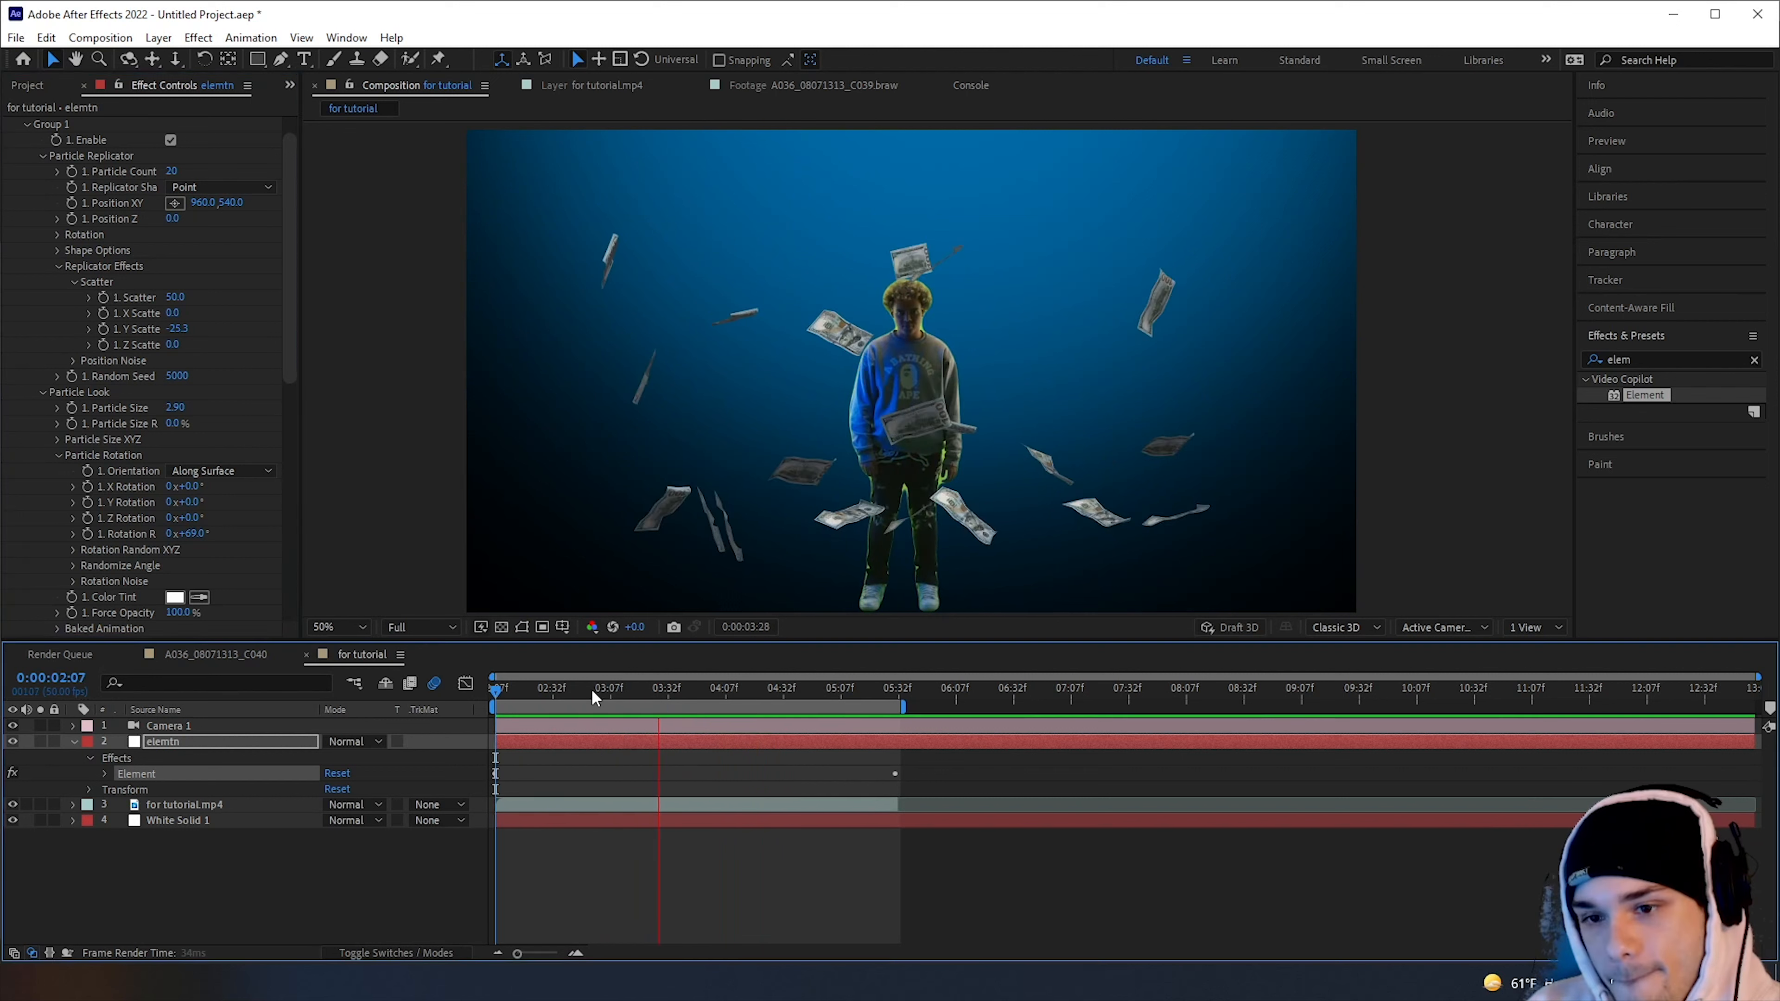
{"action": "key", "text": "space"}
{"action": "left_click", "coordinate": [518, 691]}
{"action": "left_click_drag", "start_coordinate": [518, 691], "coordinate": [389, 712]}
{"action": "left_click_drag", "start_coordinate": [520, 706], "coordinate": [420, 713]}
{"action": "left_click", "coordinate": [73, 742]}
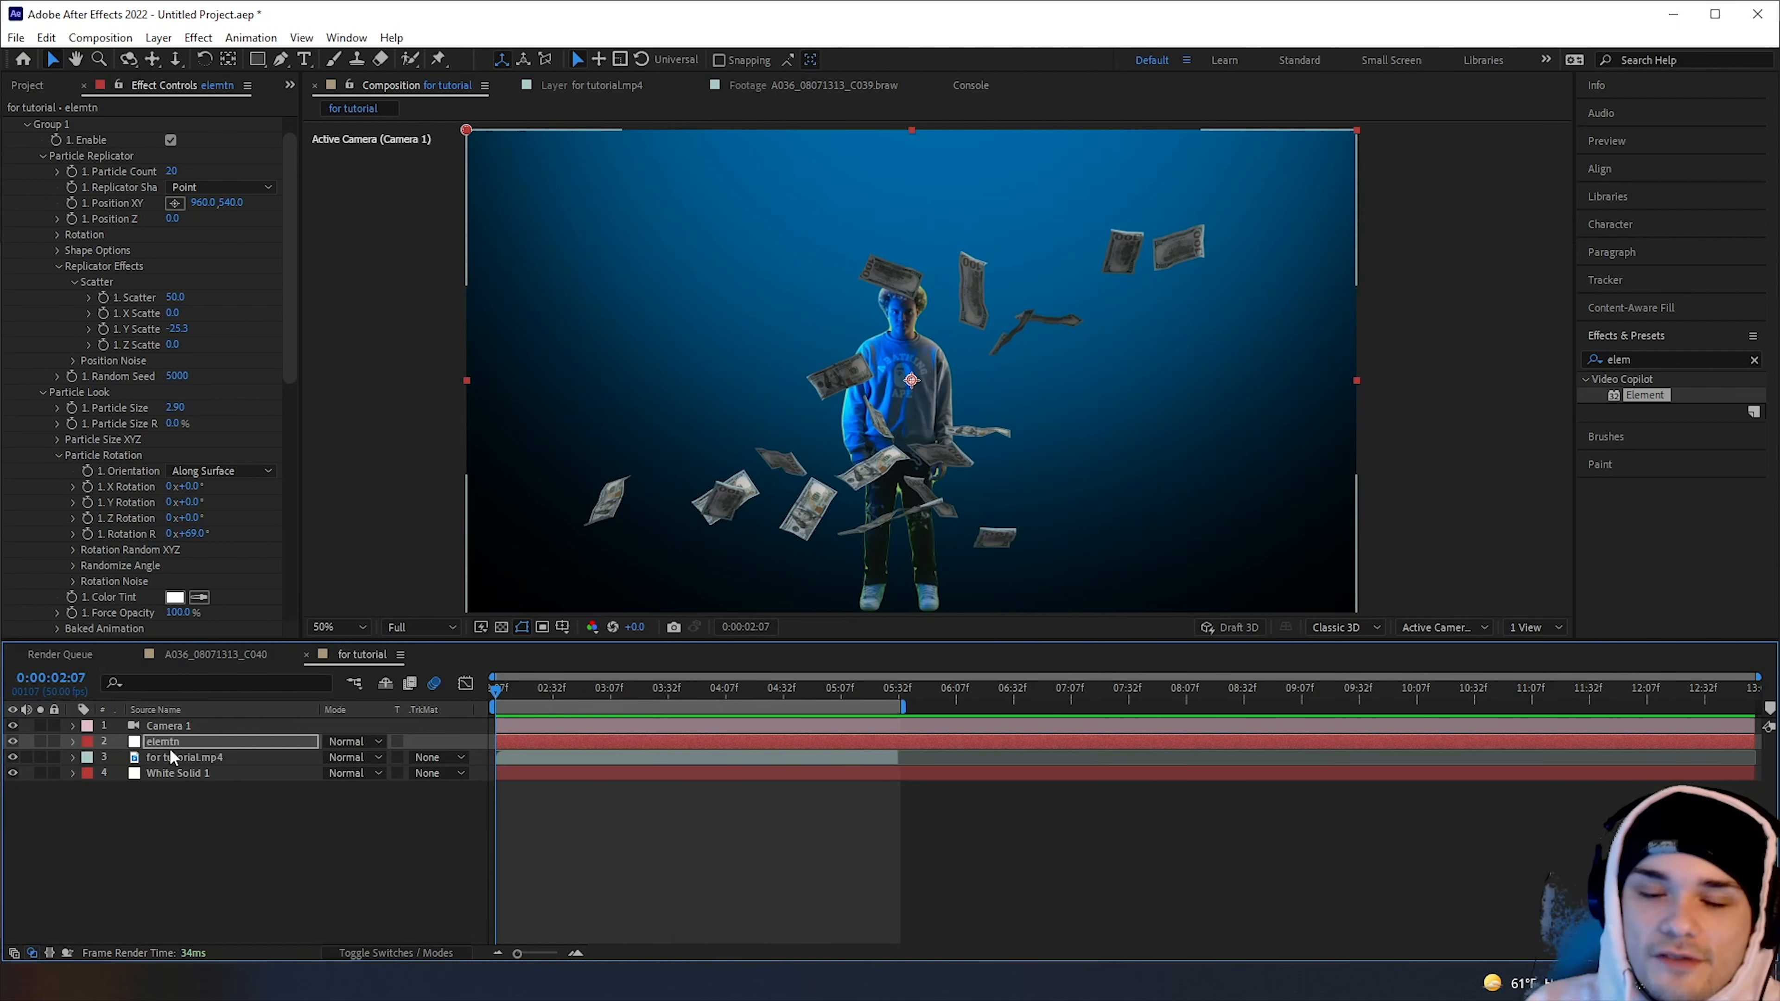
{"action": "left_click_drag", "start_coordinate": [636, 686], "coordinate": [576, 688]}
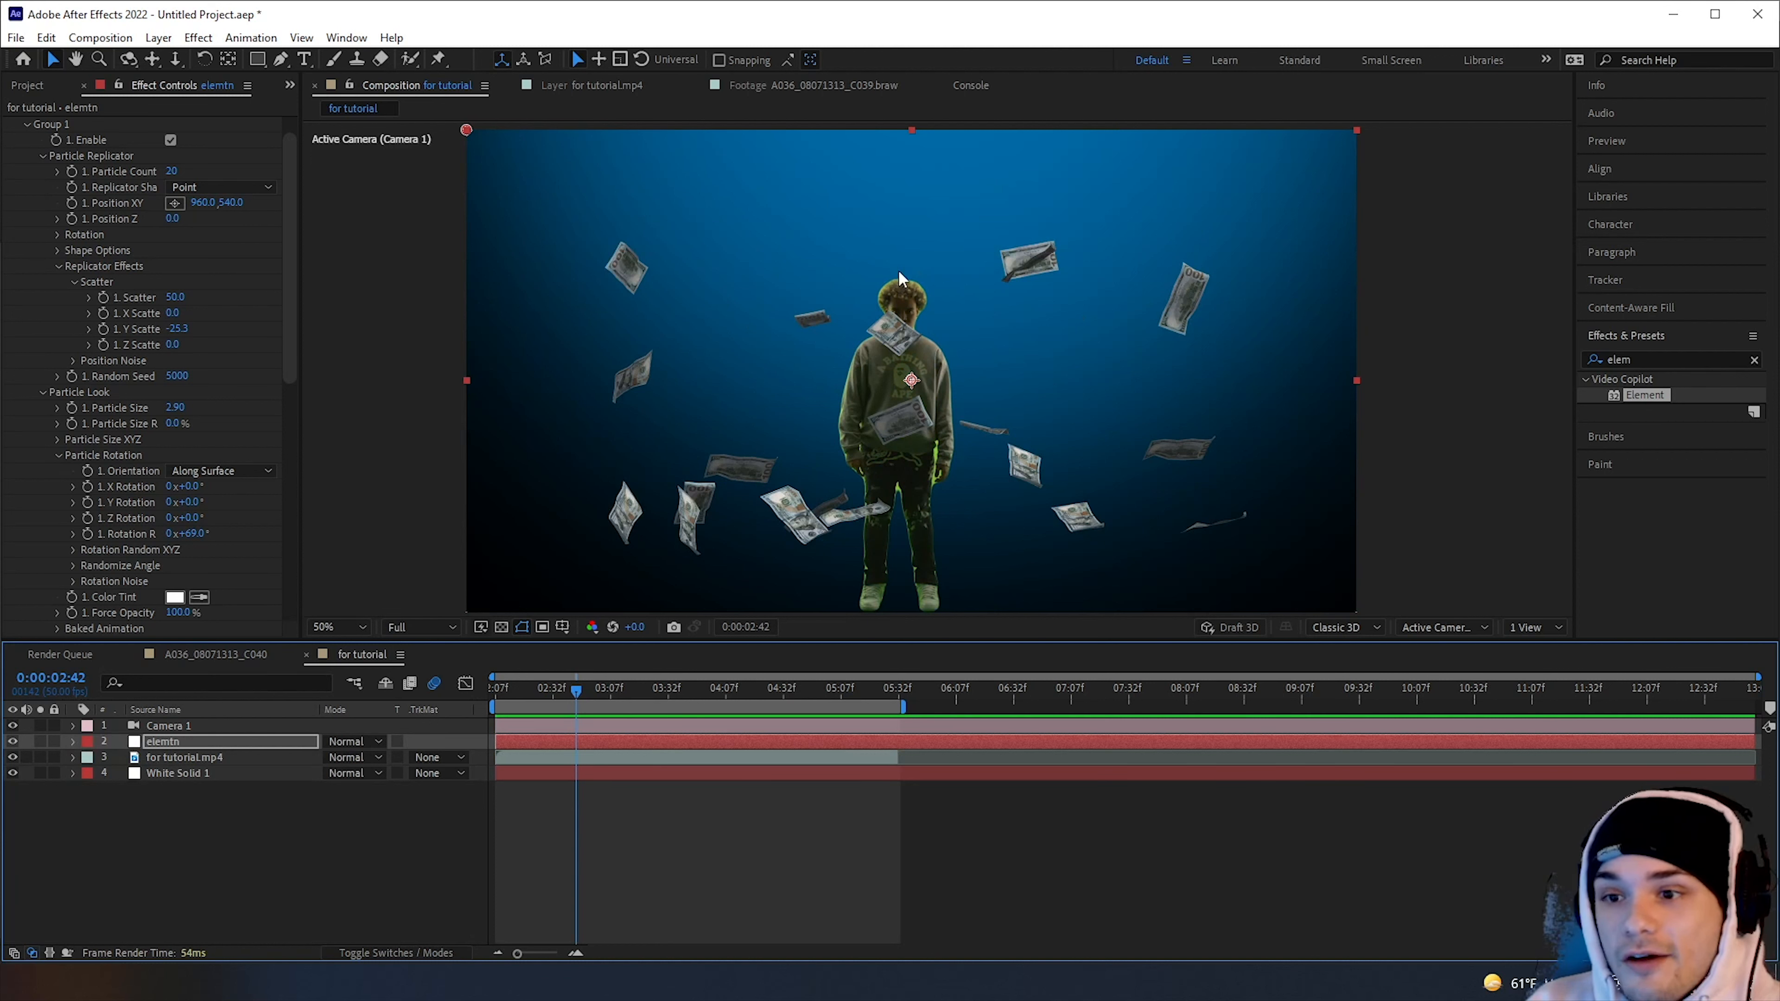
{"action": "left_click_drag", "start_coordinate": [577, 688], "coordinate": [526, 693]}
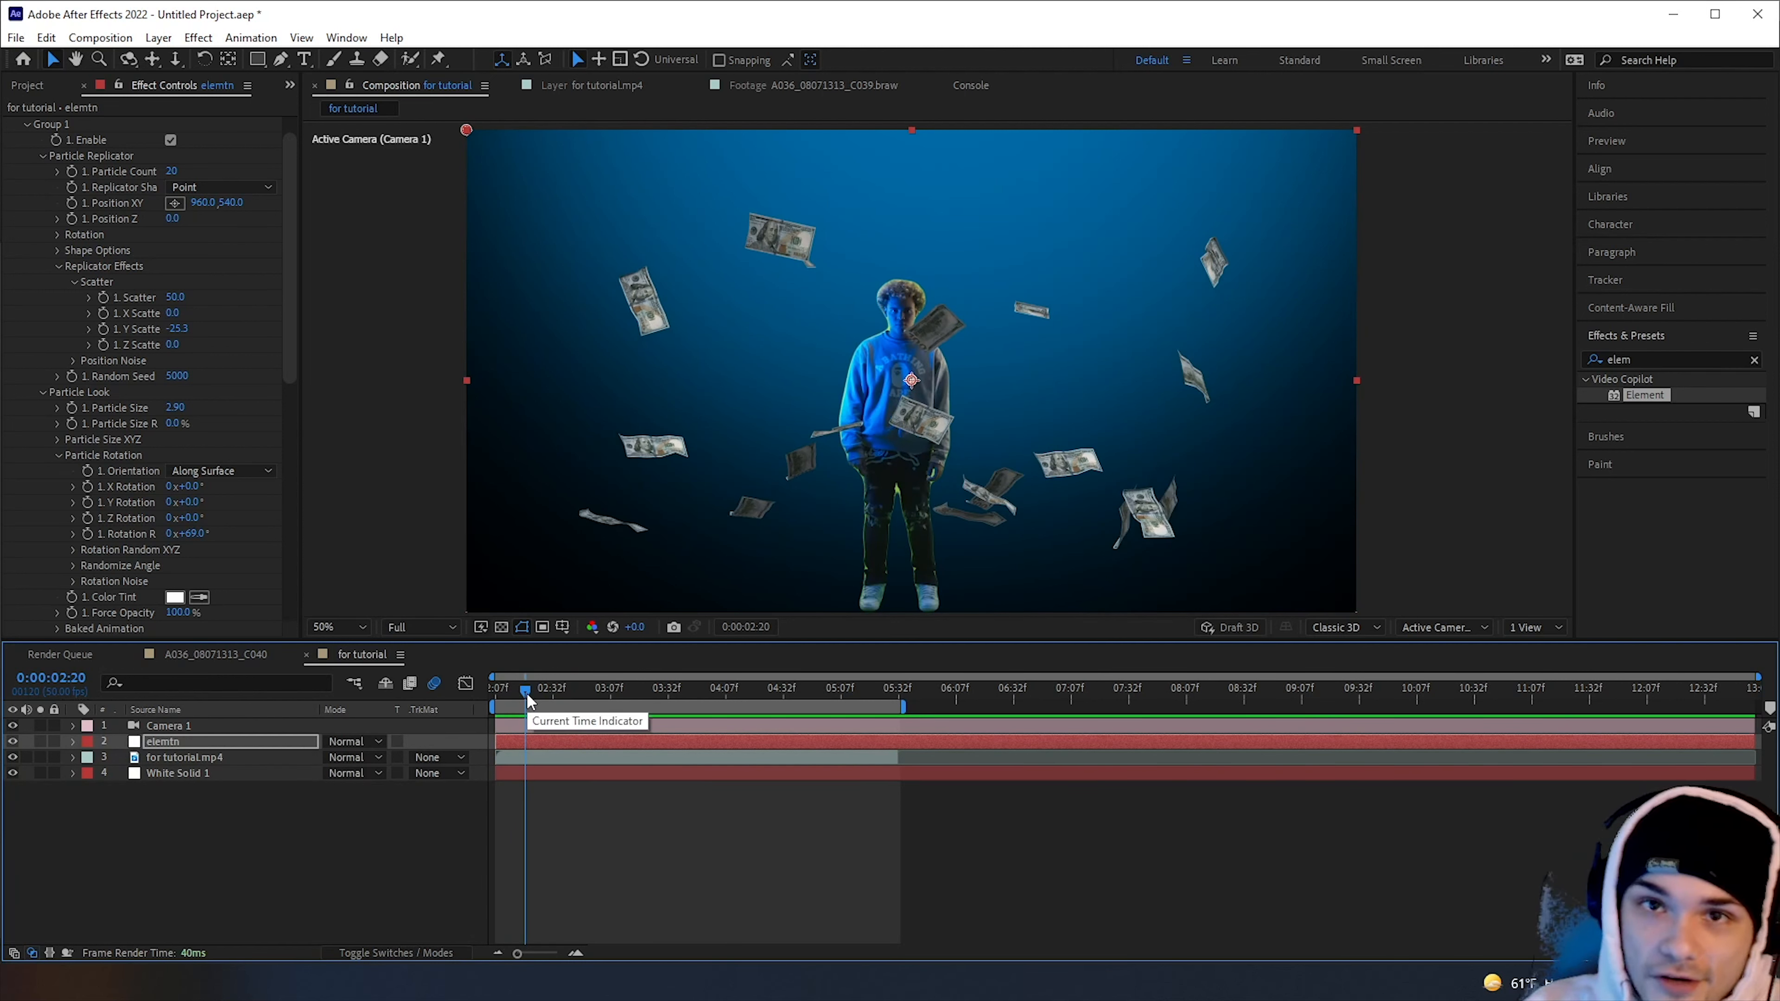
{"action": "key", "text": "Page_Down"}
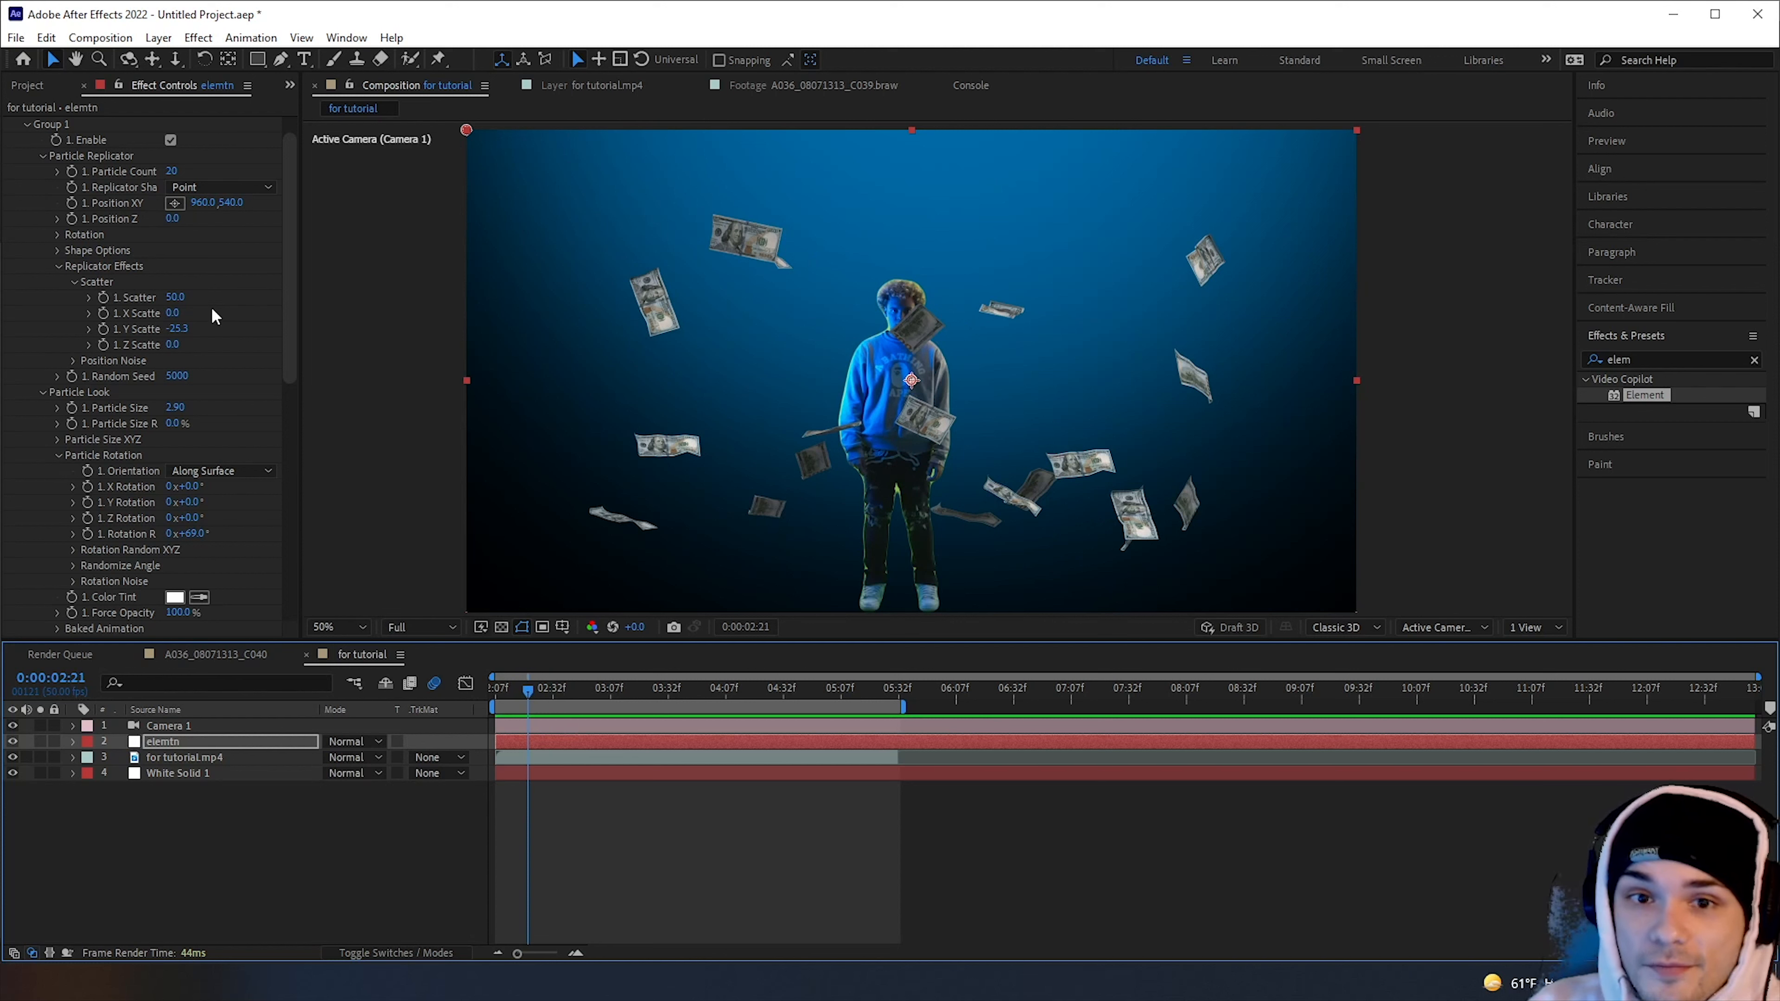
Collapse Group 1 in the elemtn layer's Element effect and set its Output to show Z Depth no AA
{"action": "scroll", "coordinate": [256, 353], "scroll_direction": "up", "scroll_amount": 1}
{"action": "left_click", "coordinate": [26, 156]}
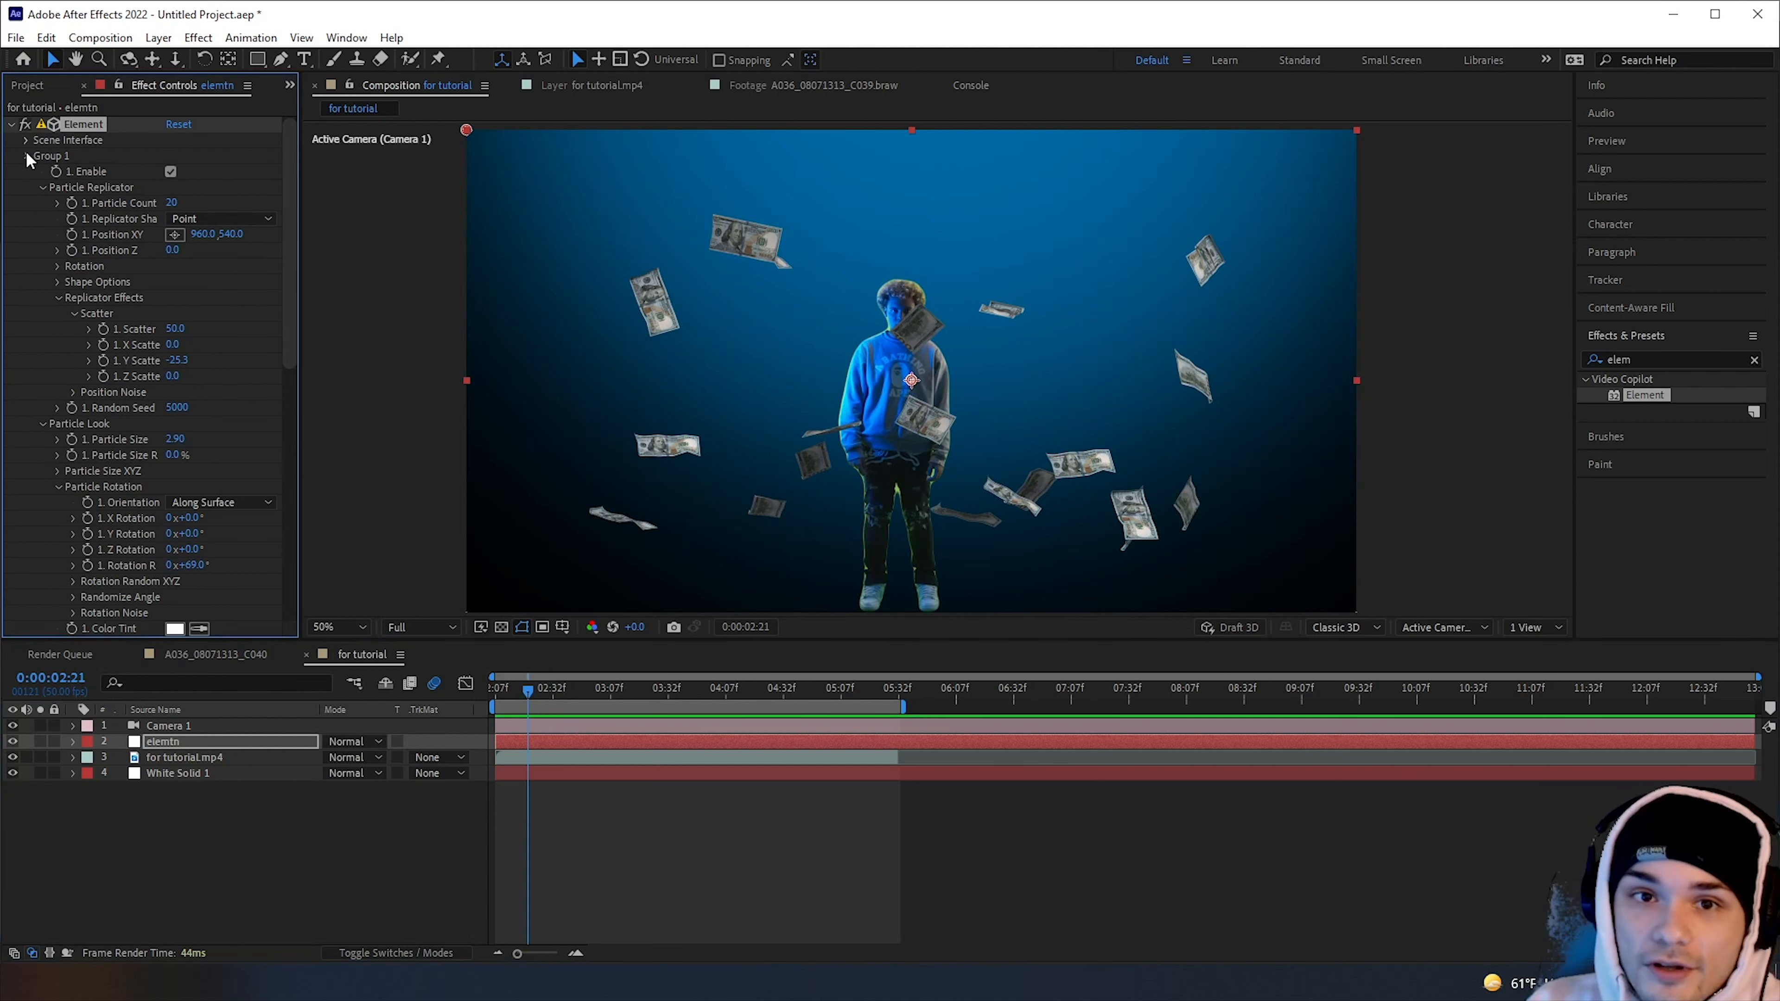
{"action": "left_click", "coordinate": [27, 250]}
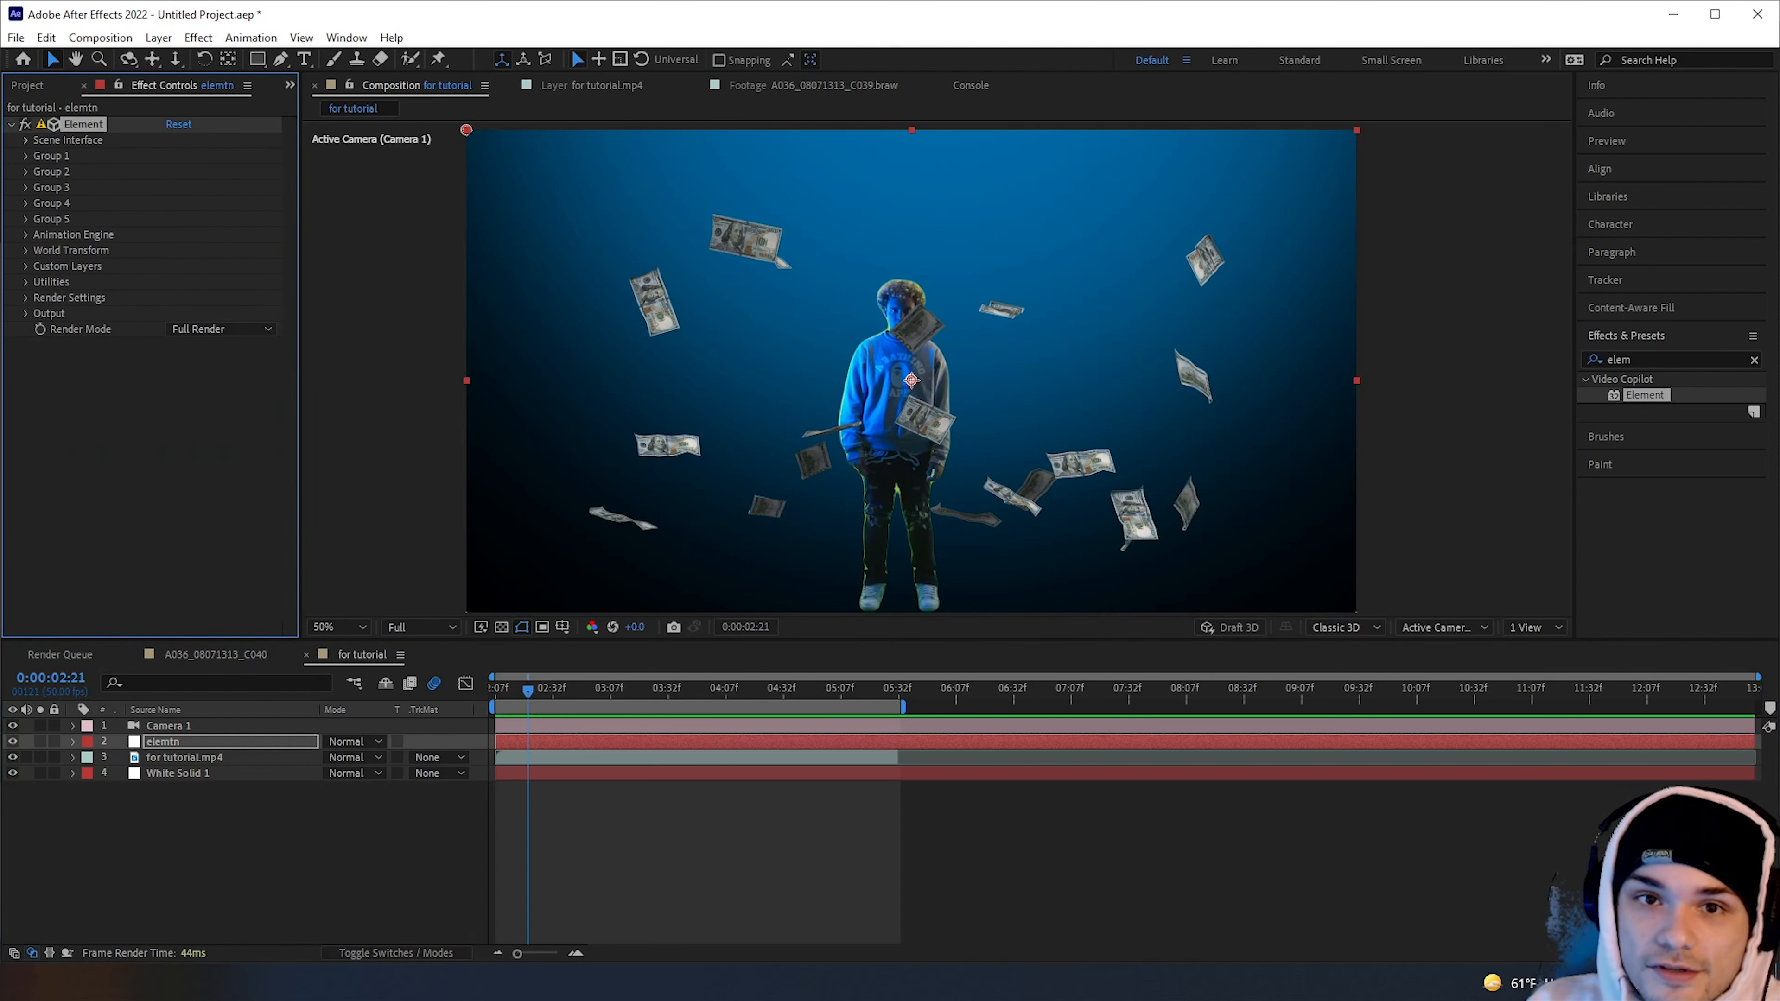
{"action": "left_click", "coordinate": [568, 703]}
{"action": "left_click", "coordinate": [218, 741]}
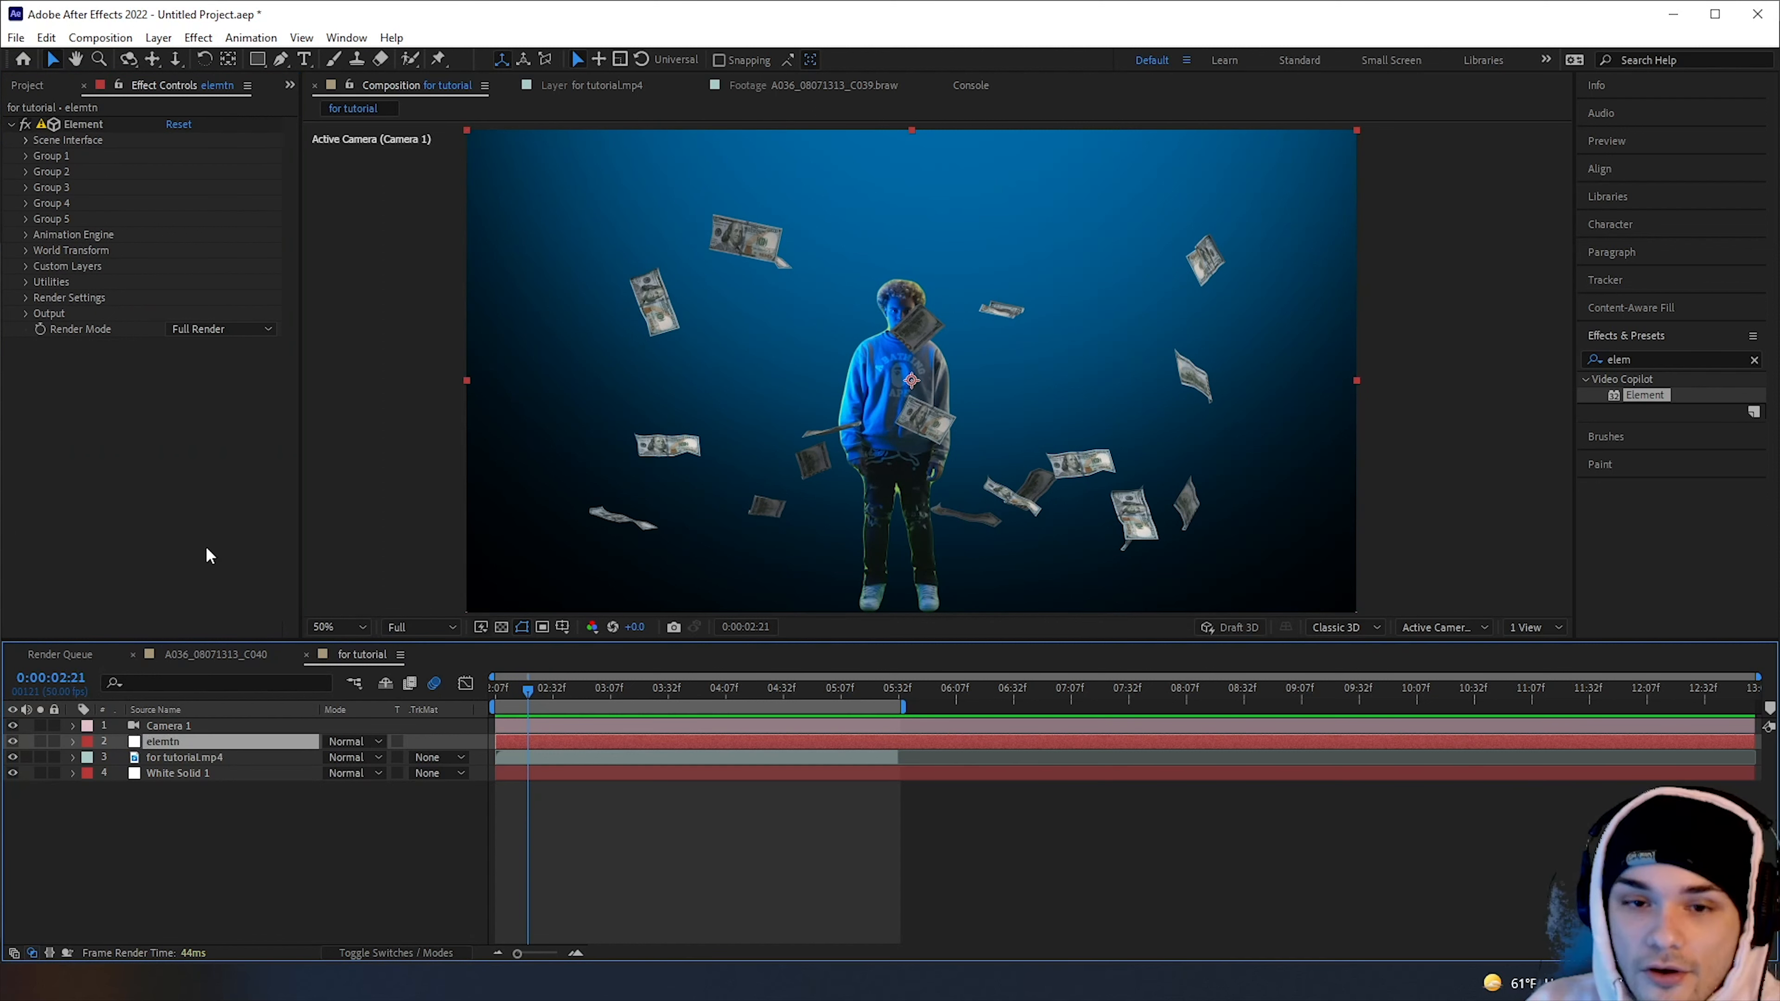
{"action": "left_click", "coordinate": [25, 313]}
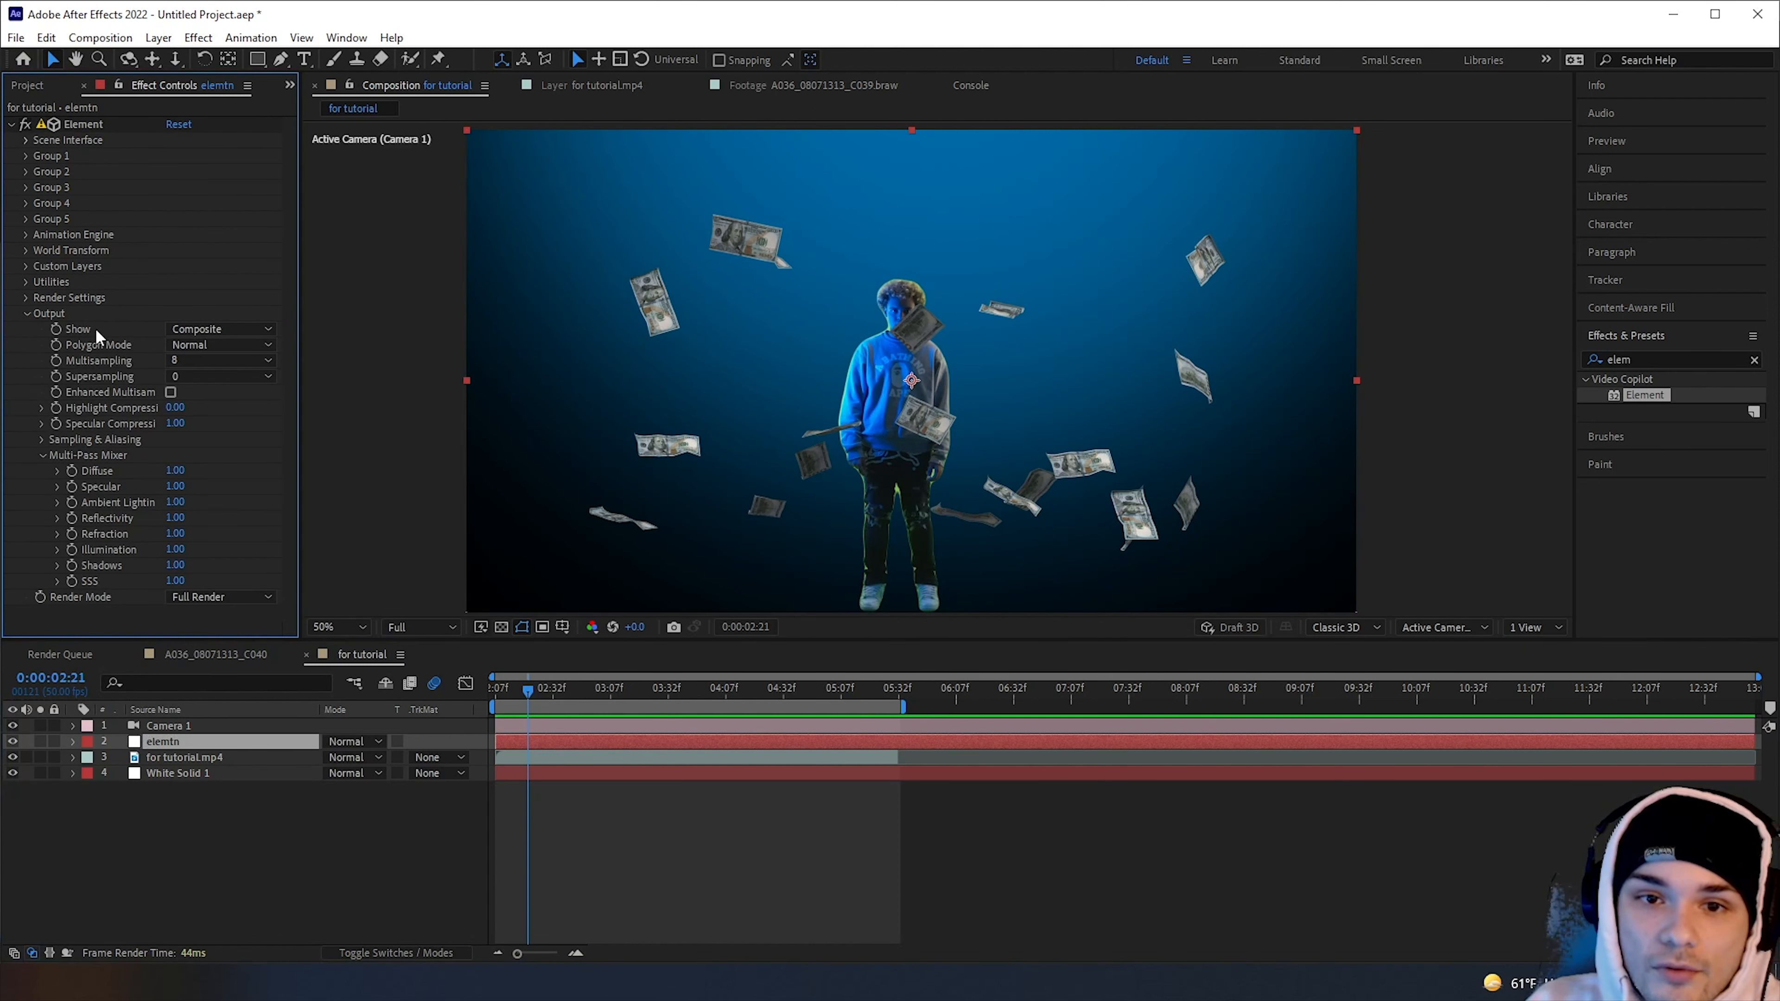
{"action": "left_click", "coordinate": [192, 328]}
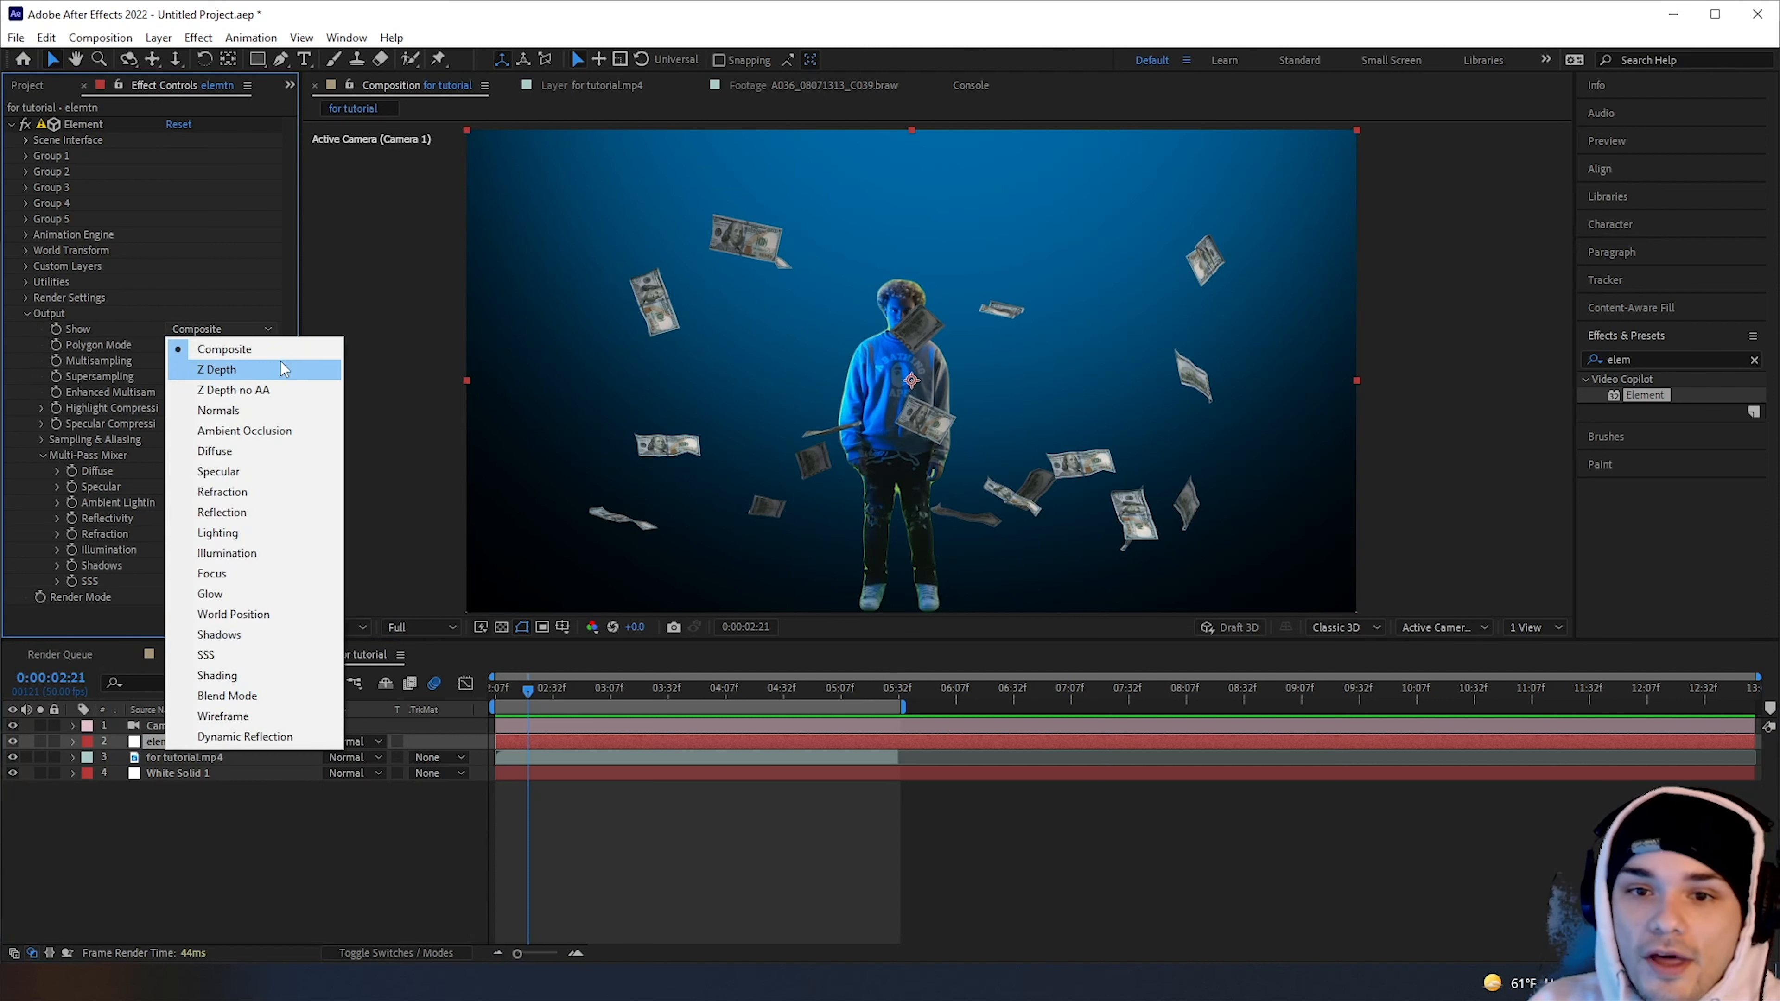
{"action": "left_click", "coordinate": [232, 390]}
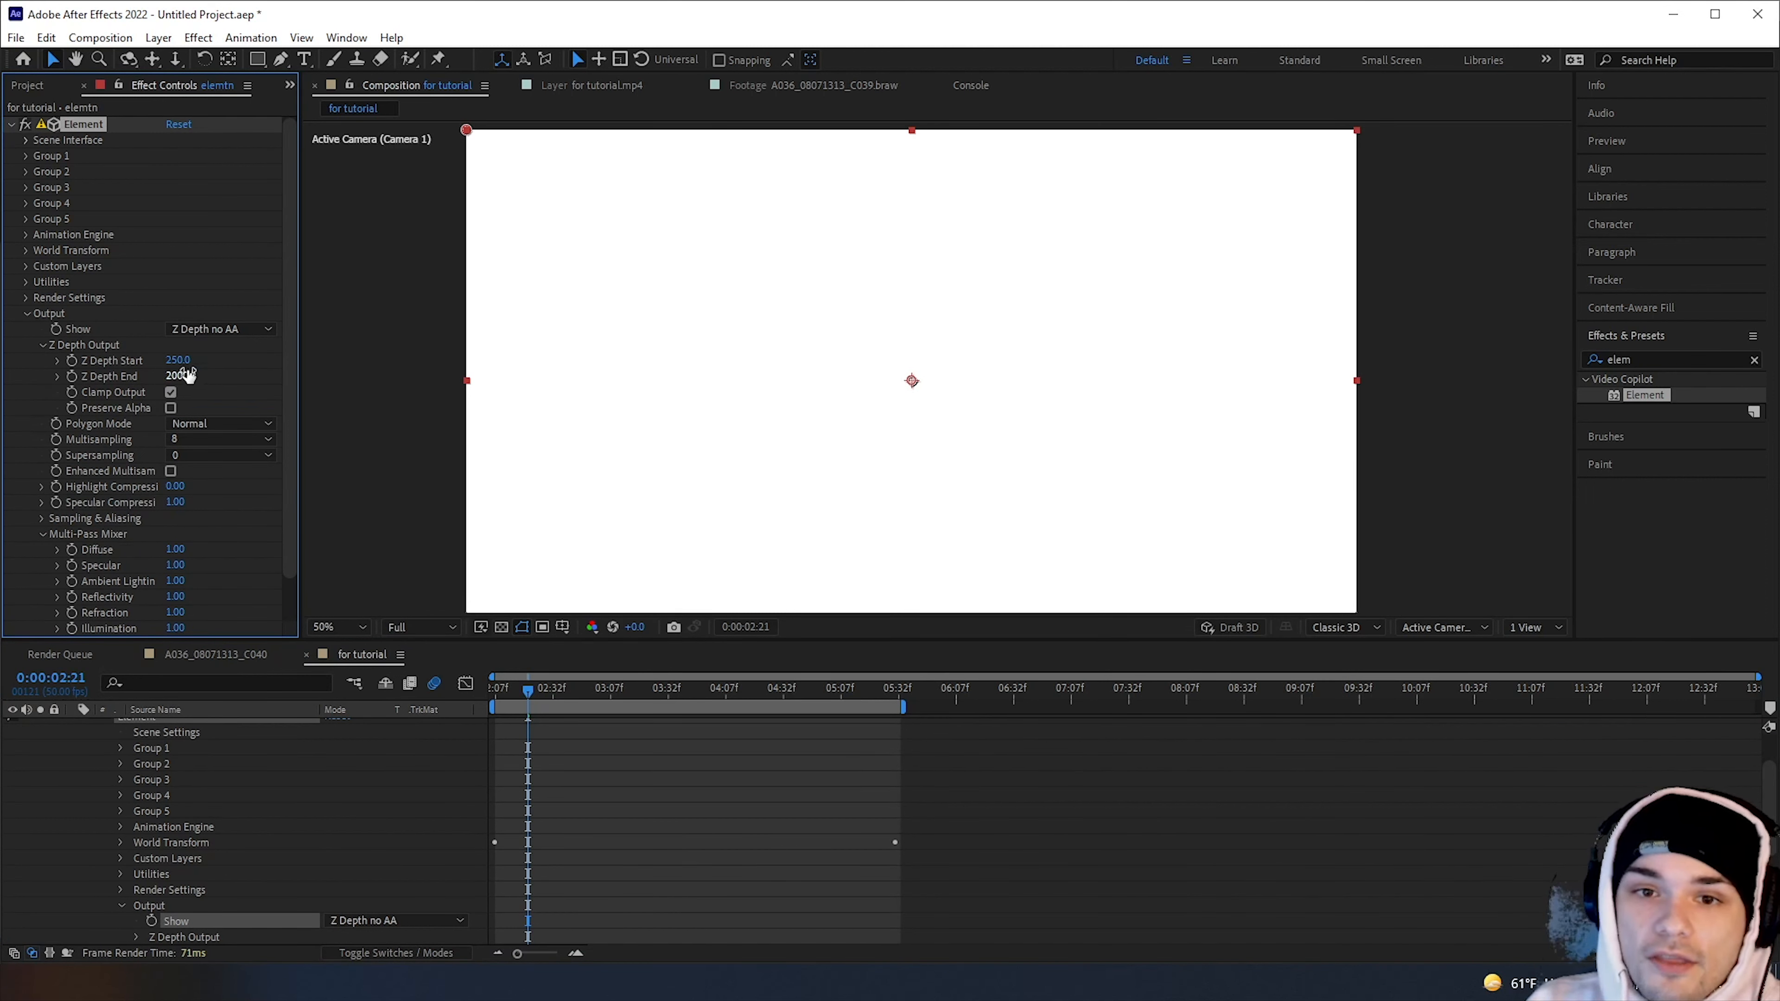
Turn off Clamp Output and adjust the depth range to Z Depth Start 3100 and Z Depth End 8000
{"action": "left_click_drag", "start_coordinate": [184, 373], "coordinate": [801, 454]}
{"action": "left_click_drag", "start_coordinate": [184, 376], "coordinate": [905, 398]}
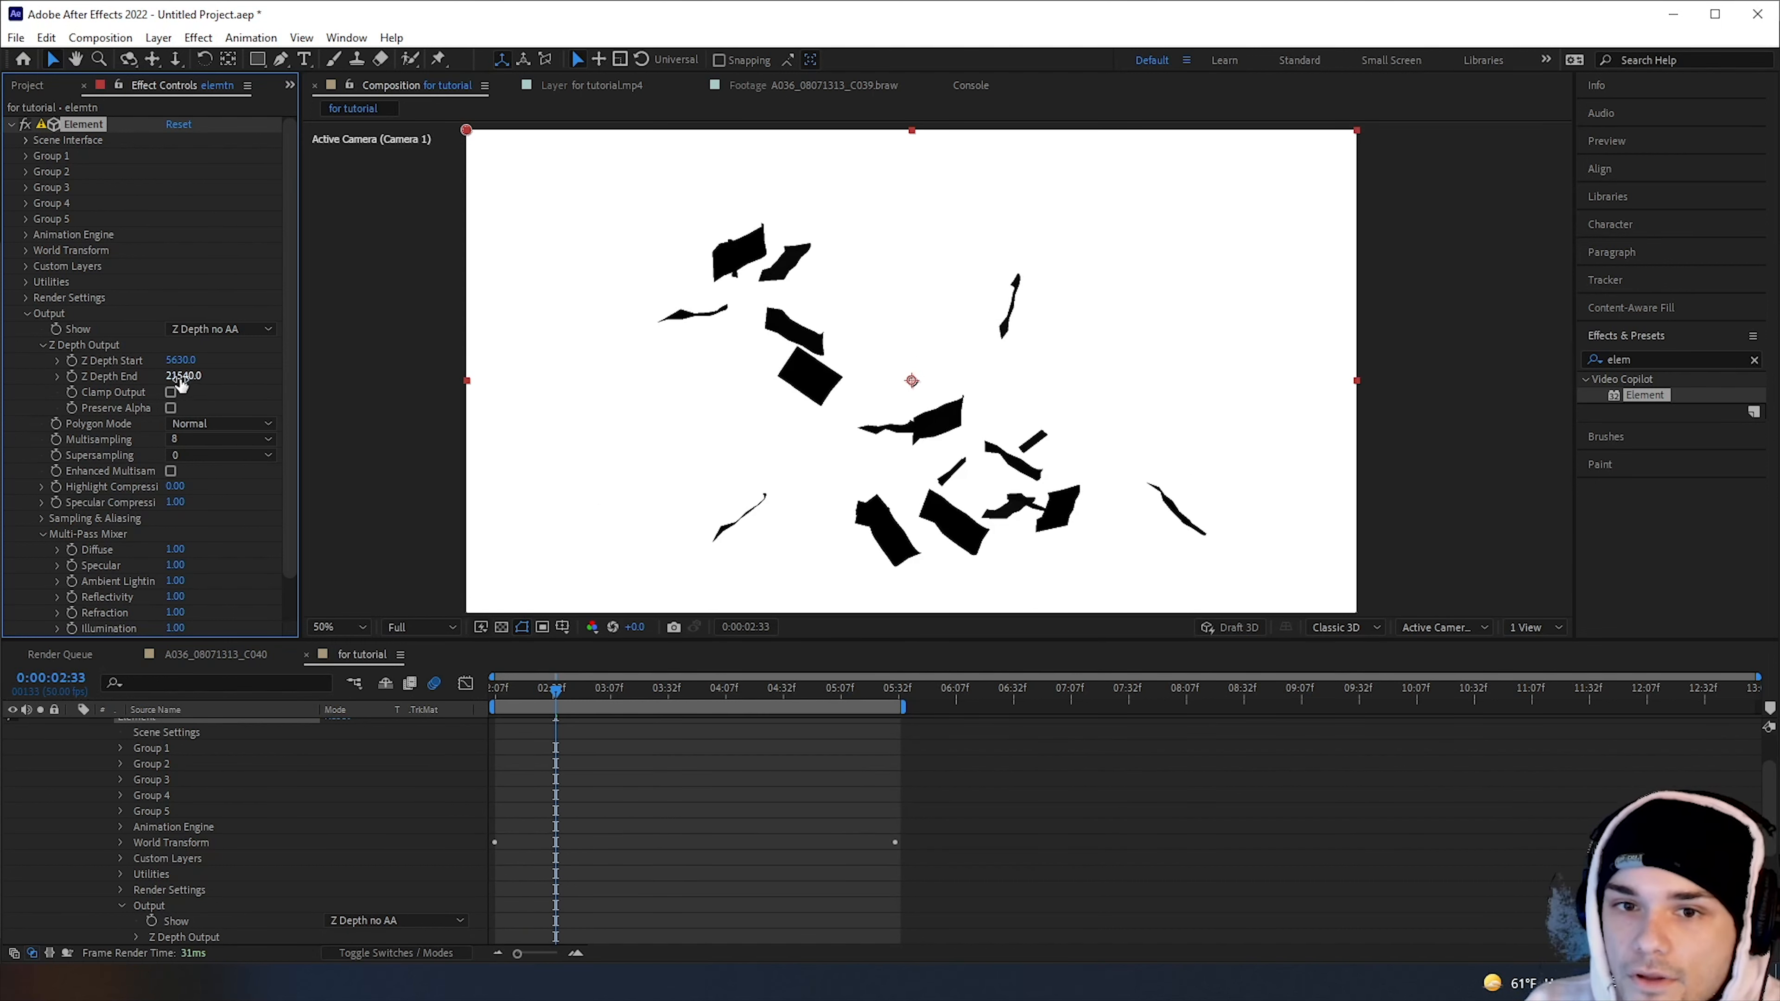
{"action": "left_click_drag", "start_coordinate": [181, 381], "coordinate": [2, 402]}
{"action": "left_click_drag", "start_coordinate": [188, 379], "coordinate": [330, 382]}
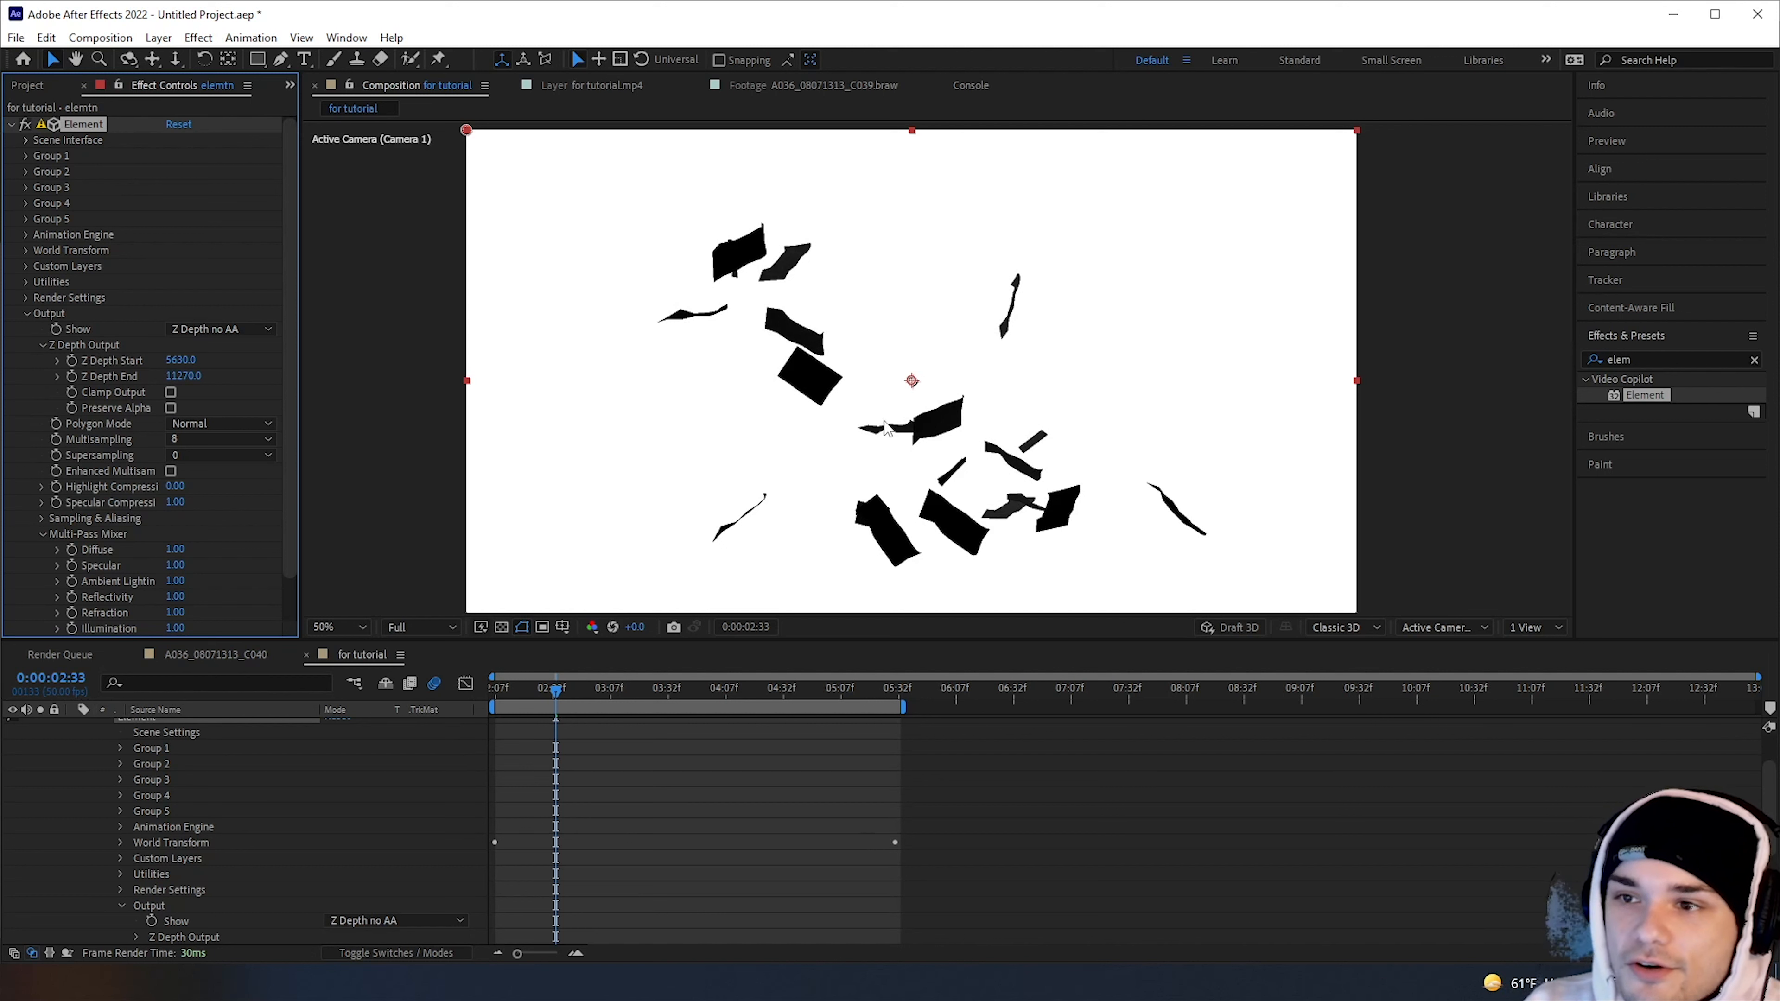
{"action": "left_click_drag", "start_coordinate": [193, 364], "coordinate": [305, 391]}
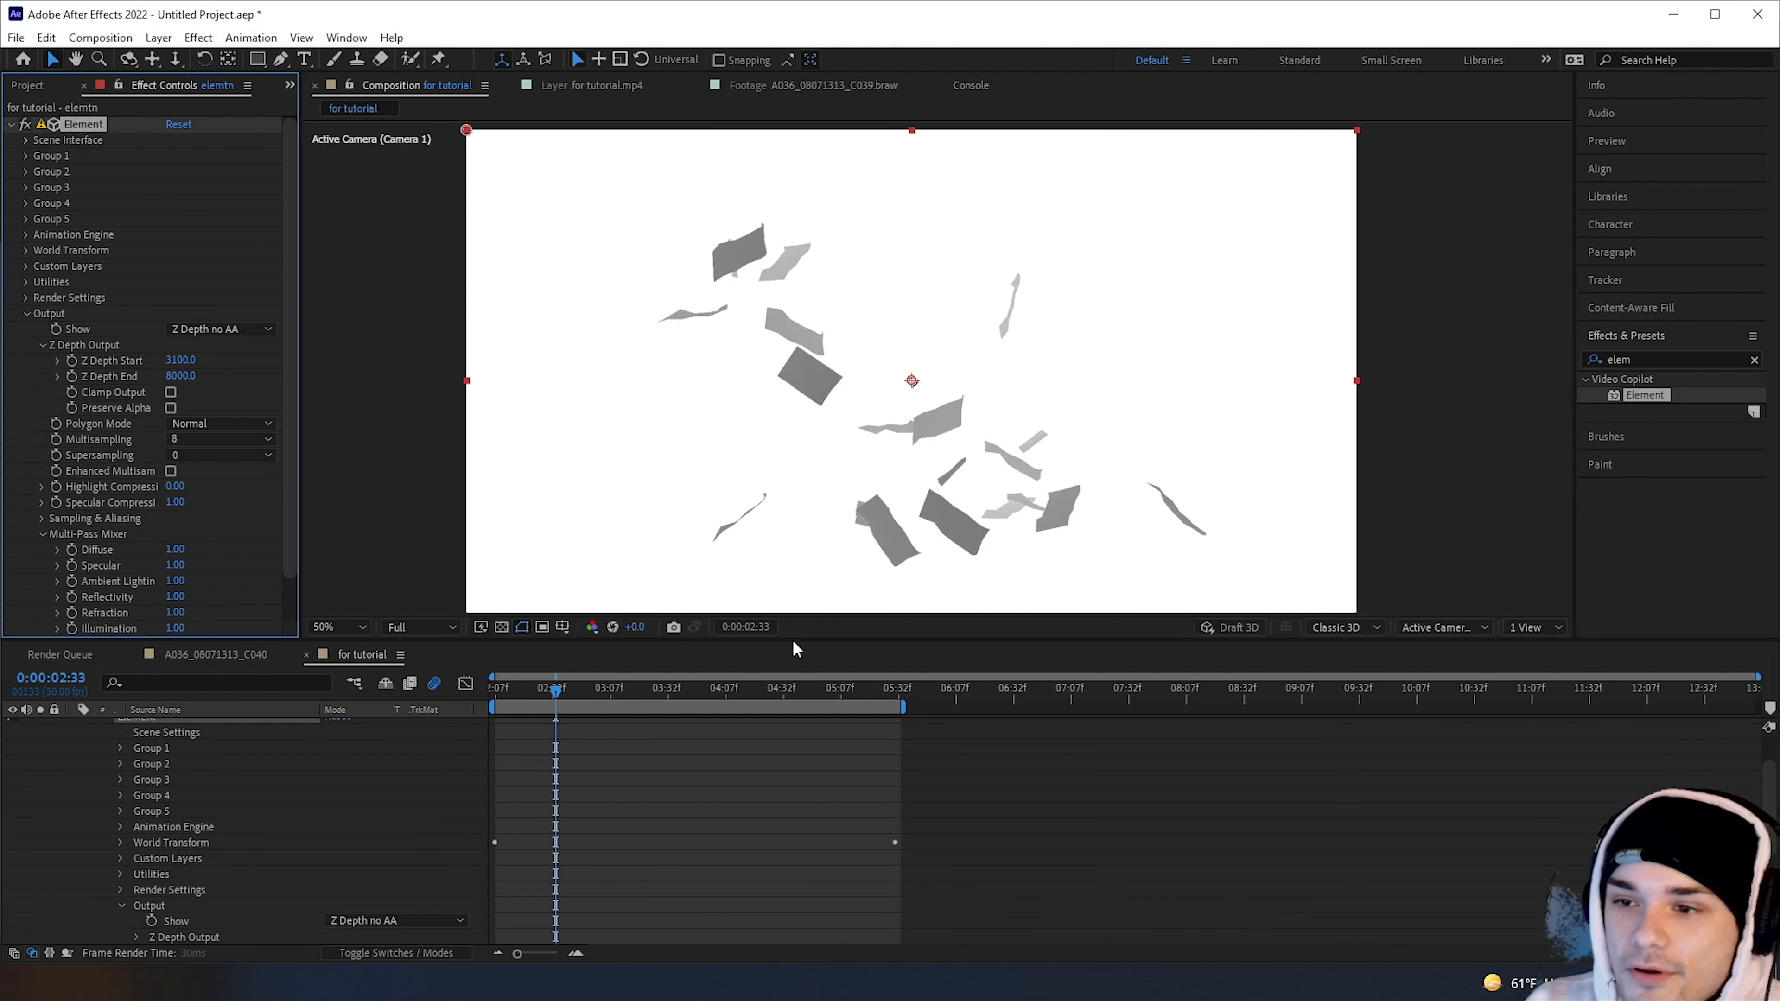
At 0:00:02:39, narrow the depth range to Z Depth Start 5760 and Z Depth End 6030
{"action": "left_click", "coordinate": [585, 690]}
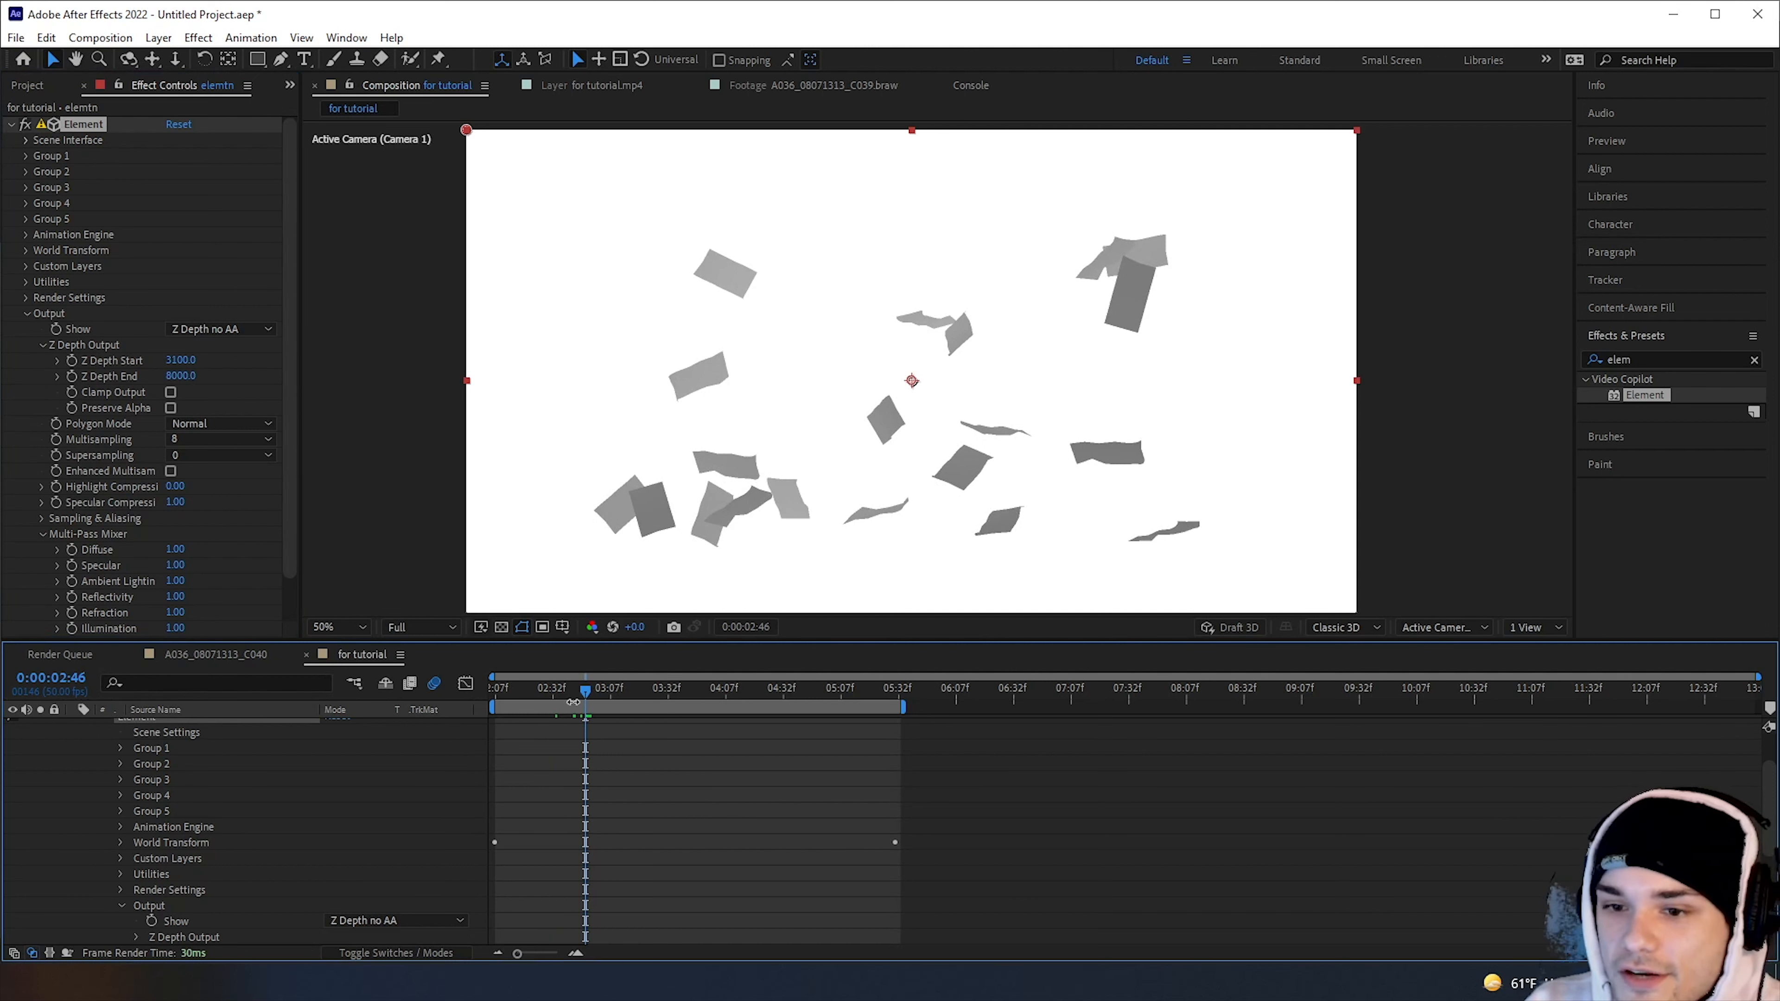
{"action": "left_click_drag", "start_coordinate": [573, 702], "coordinate": [568, 702]}
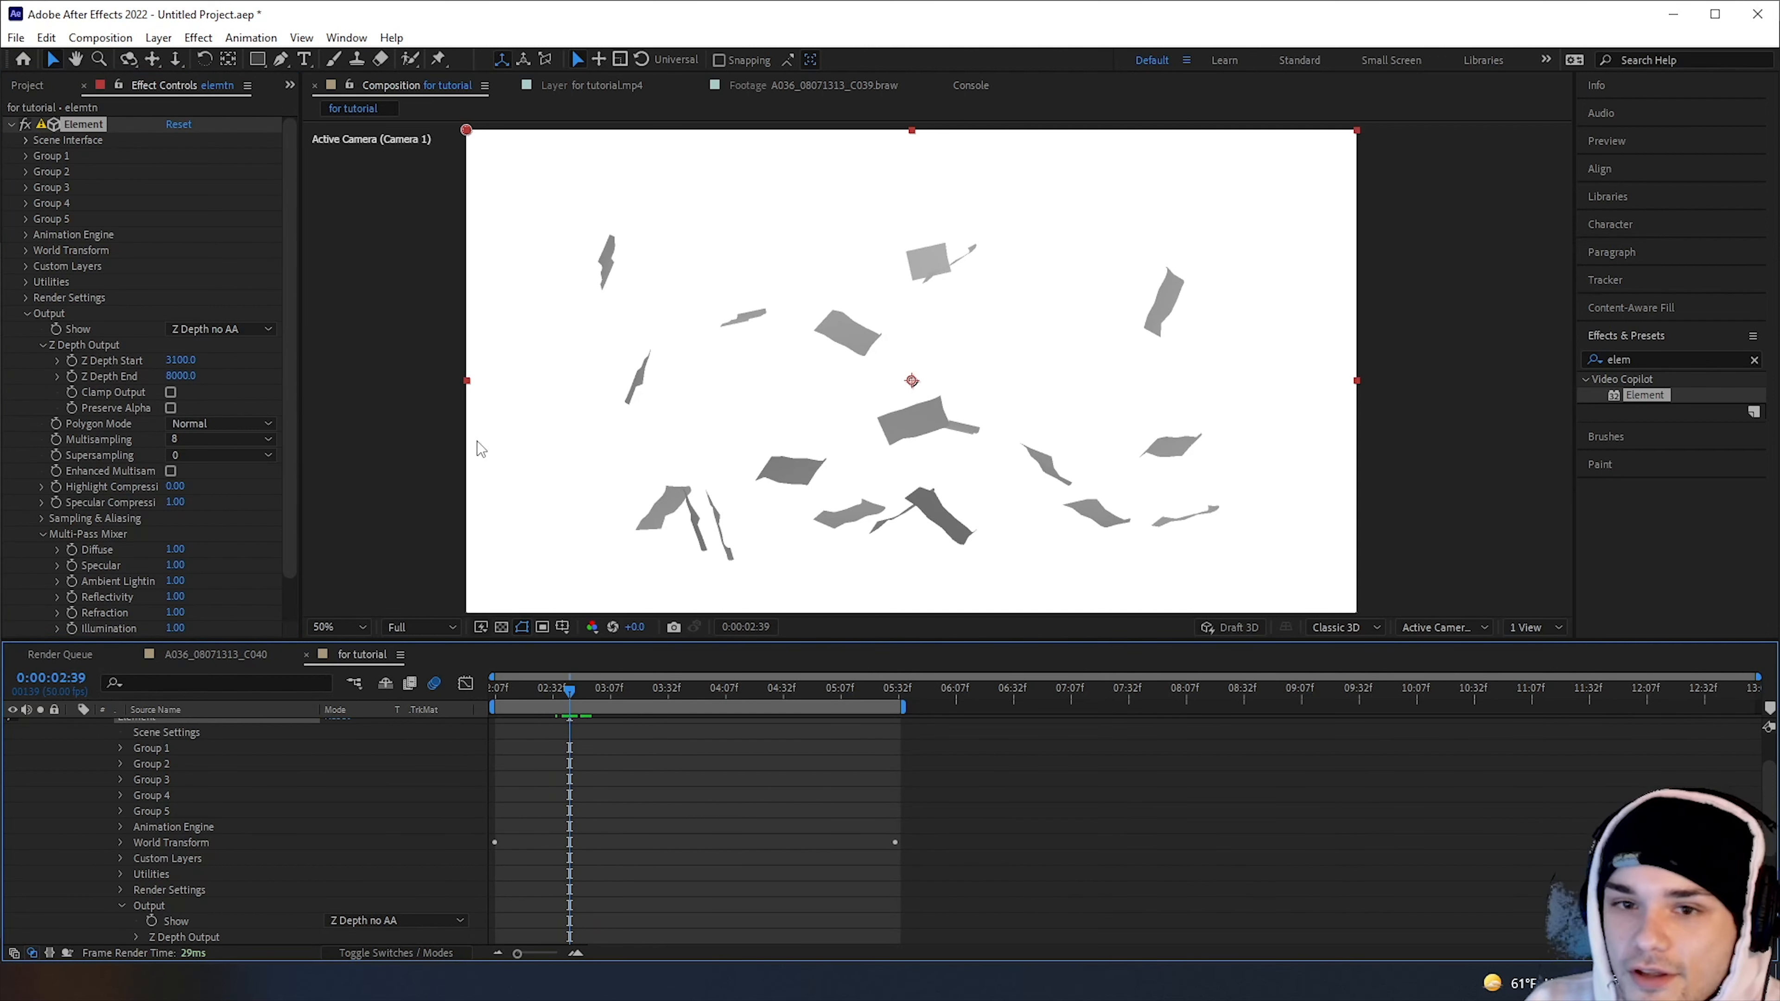
{"action": "left_click_drag", "start_coordinate": [180, 360], "coordinate": [144, 390]}
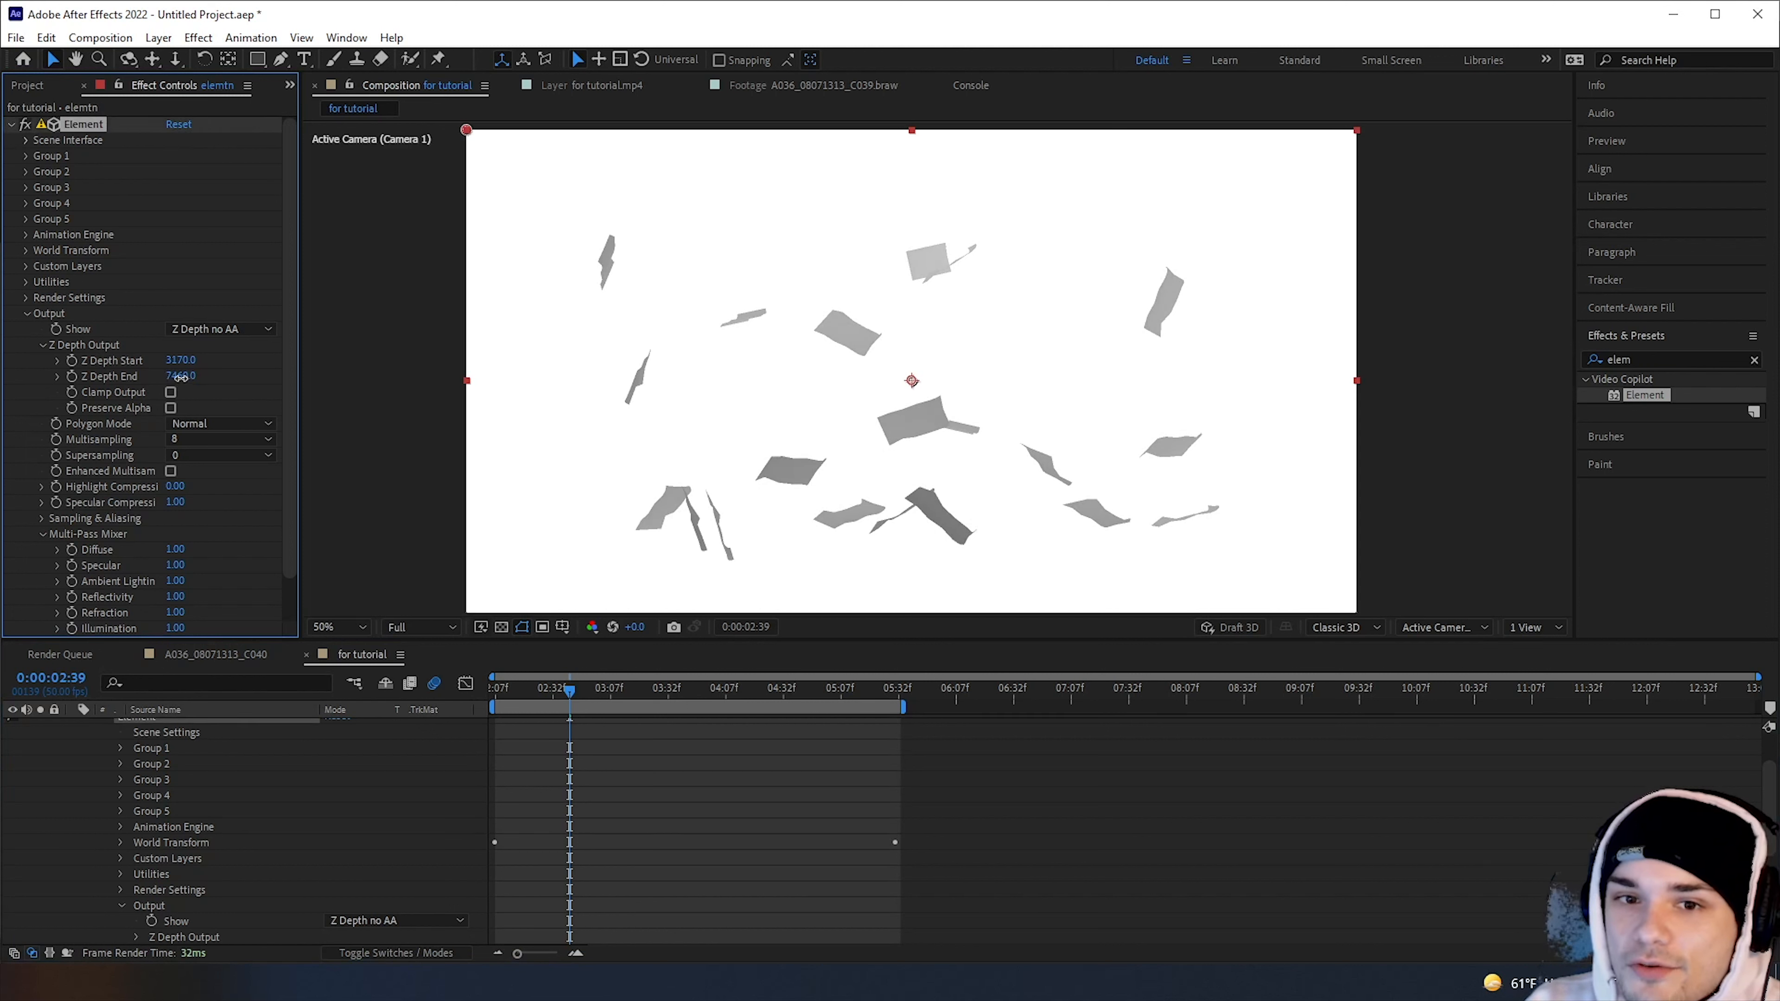
{"action": "mouse_move", "coordinate": [193, 378]}
{"action": "left_mouse_down"}
{"action": "mouse_move", "coordinate": [126, 382]}
{"action": "mouse_move", "coordinate": [186, 379]}
{"action": "left_mouse_up"}
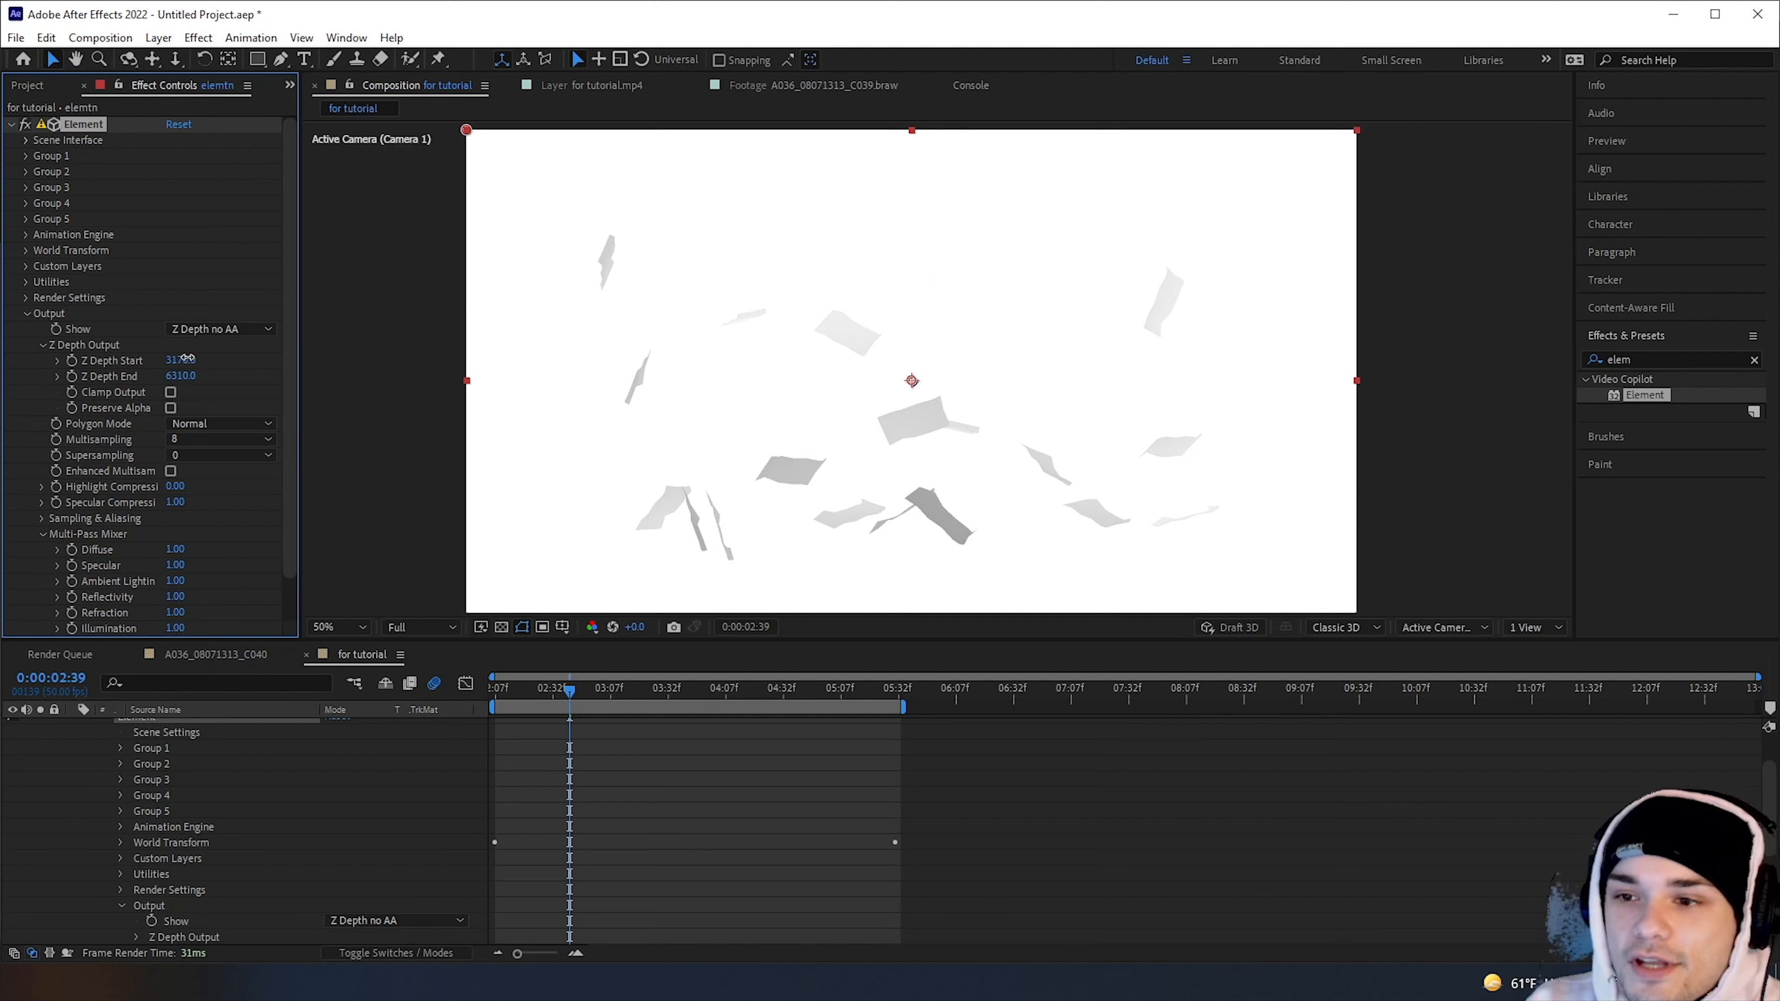
{"action": "left_click_drag", "start_coordinate": [206, 358], "coordinate": [352, 368]}
{"action": "left_click_drag", "start_coordinate": [196, 358], "coordinate": [270, 368]}
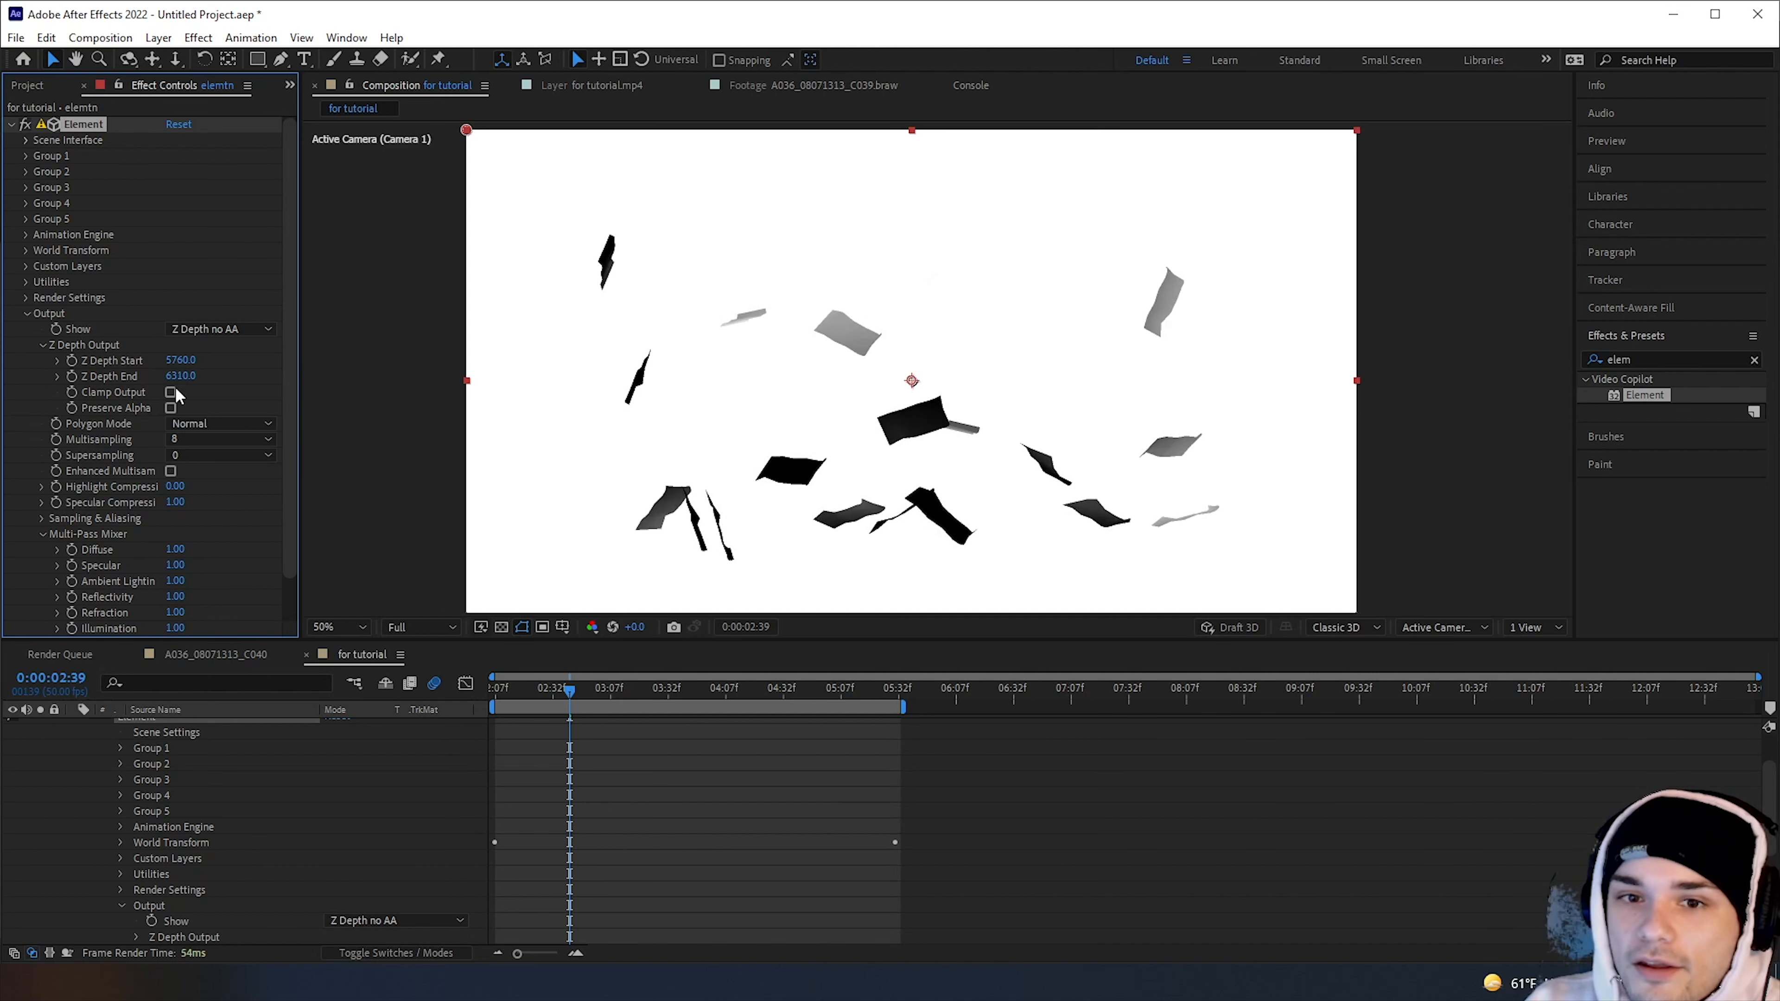
{"action": "left_click_drag", "start_coordinate": [191, 382], "coordinate": [163, 377]}
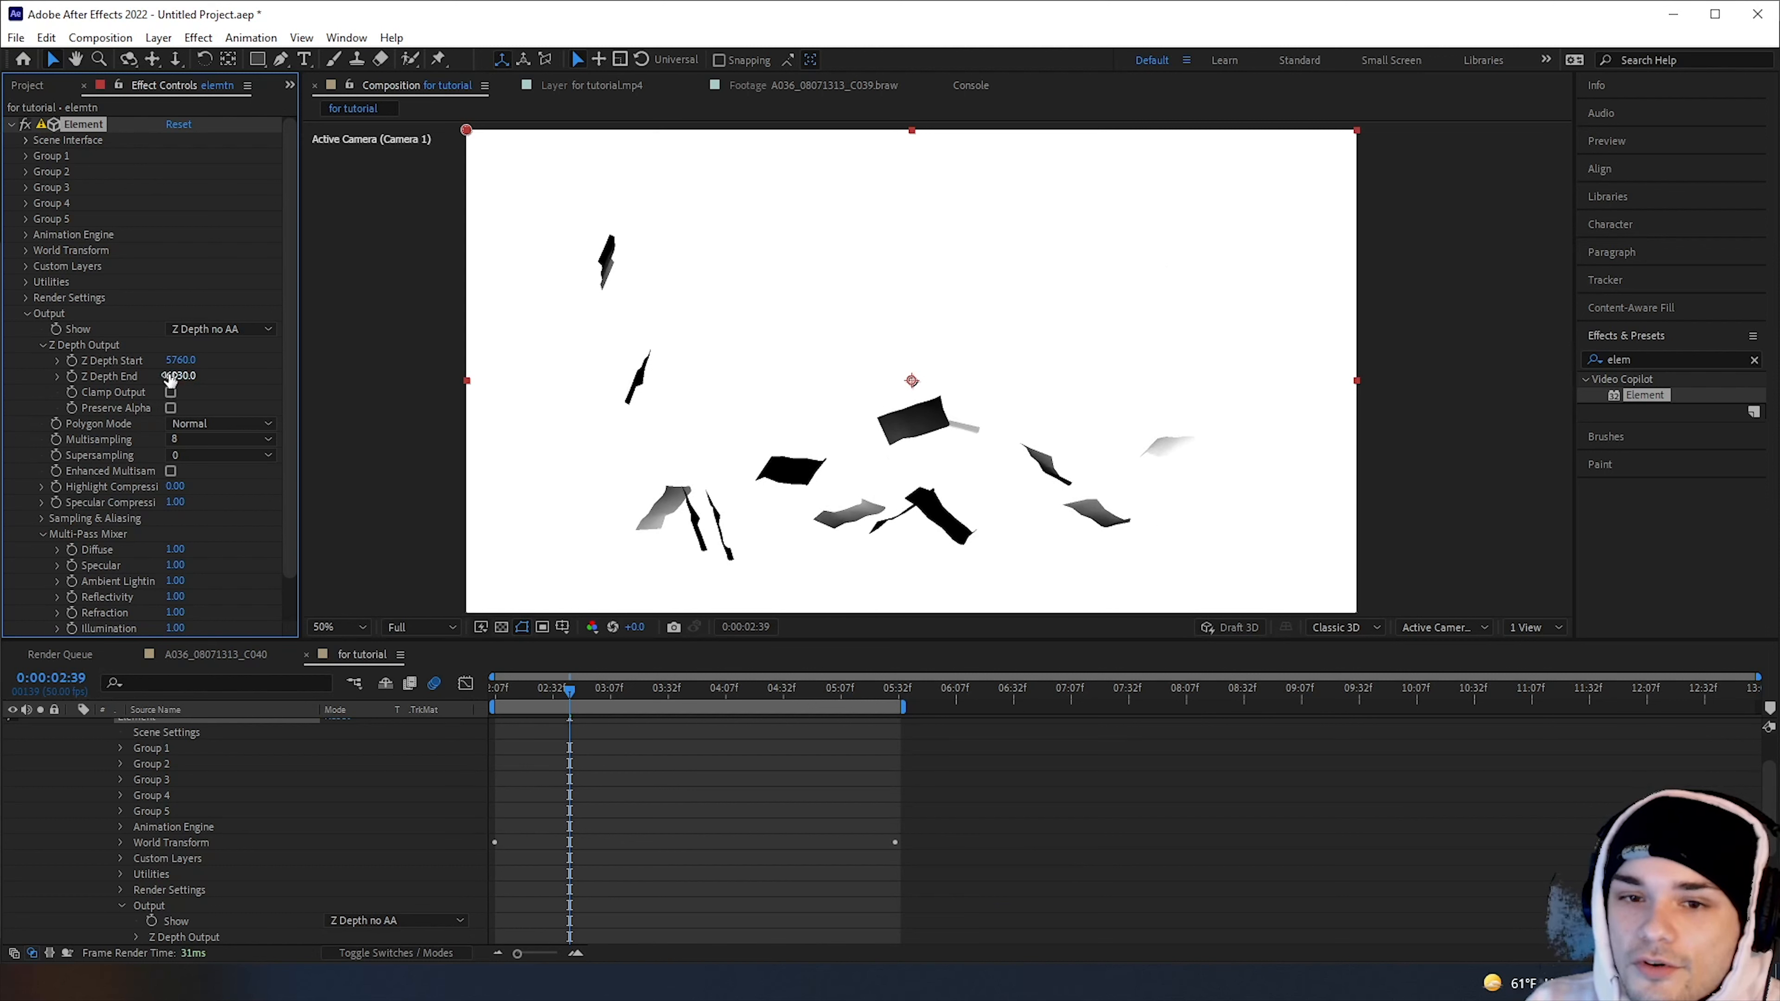
Scrub through the composition to check the depth matte on the orbiting bills, ending at 0:00:02:34
{"action": "left_click_drag", "start_coordinate": [568, 693], "coordinate": [604, 697]}
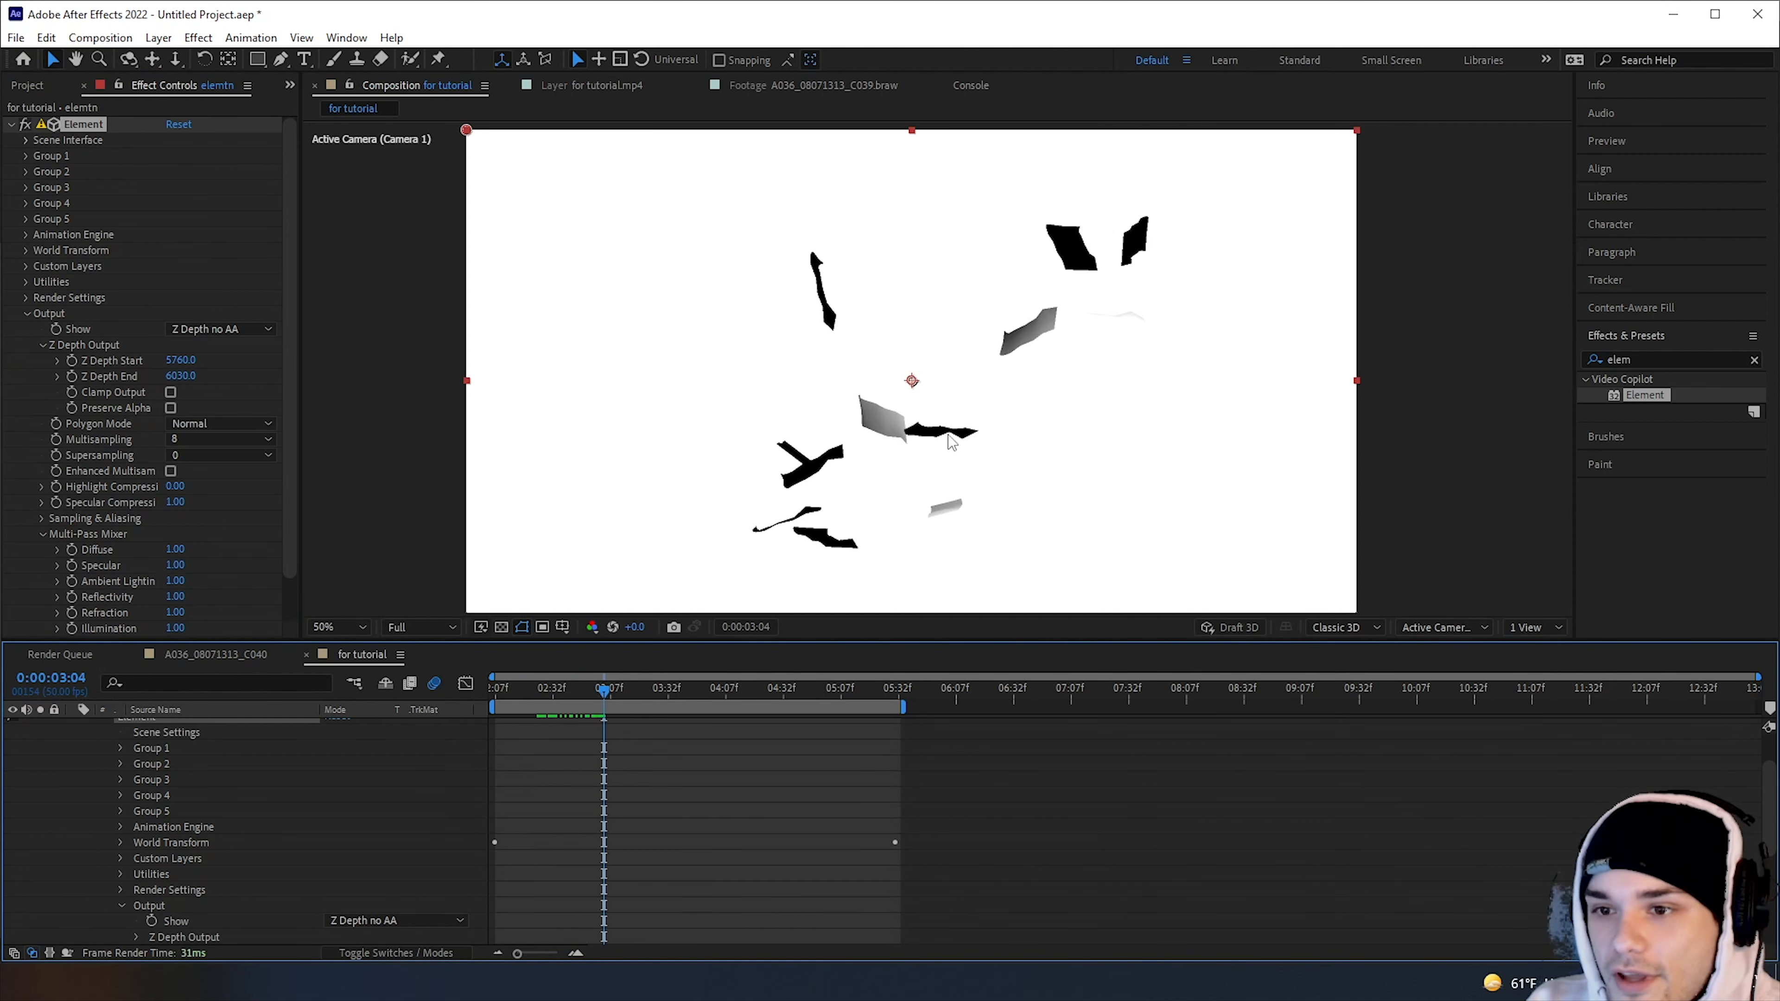
{"action": "left_click", "coordinate": [591, 699]}
{"action": "left_click_drag", "start_coordinate": [603, 694], "coordinate": [709, 687]}
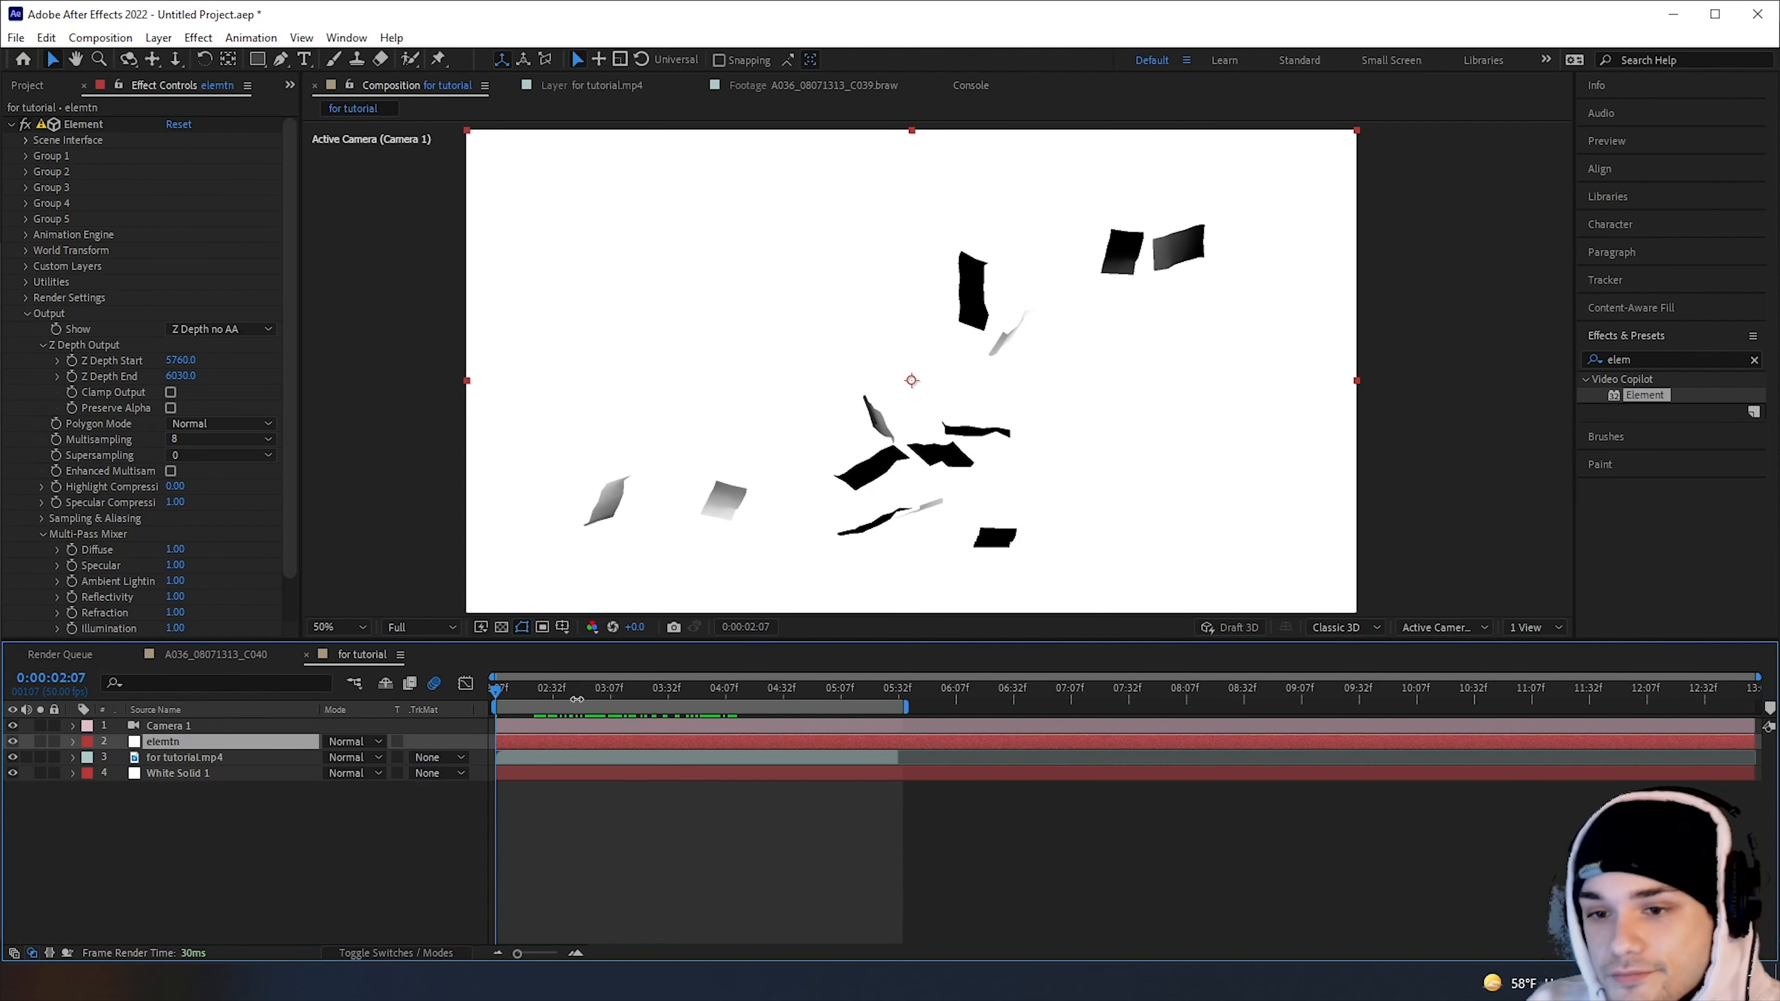
{"action": "left_click_drag", "start_coordinate": [499, 690], "coordinate": [557, 689]}
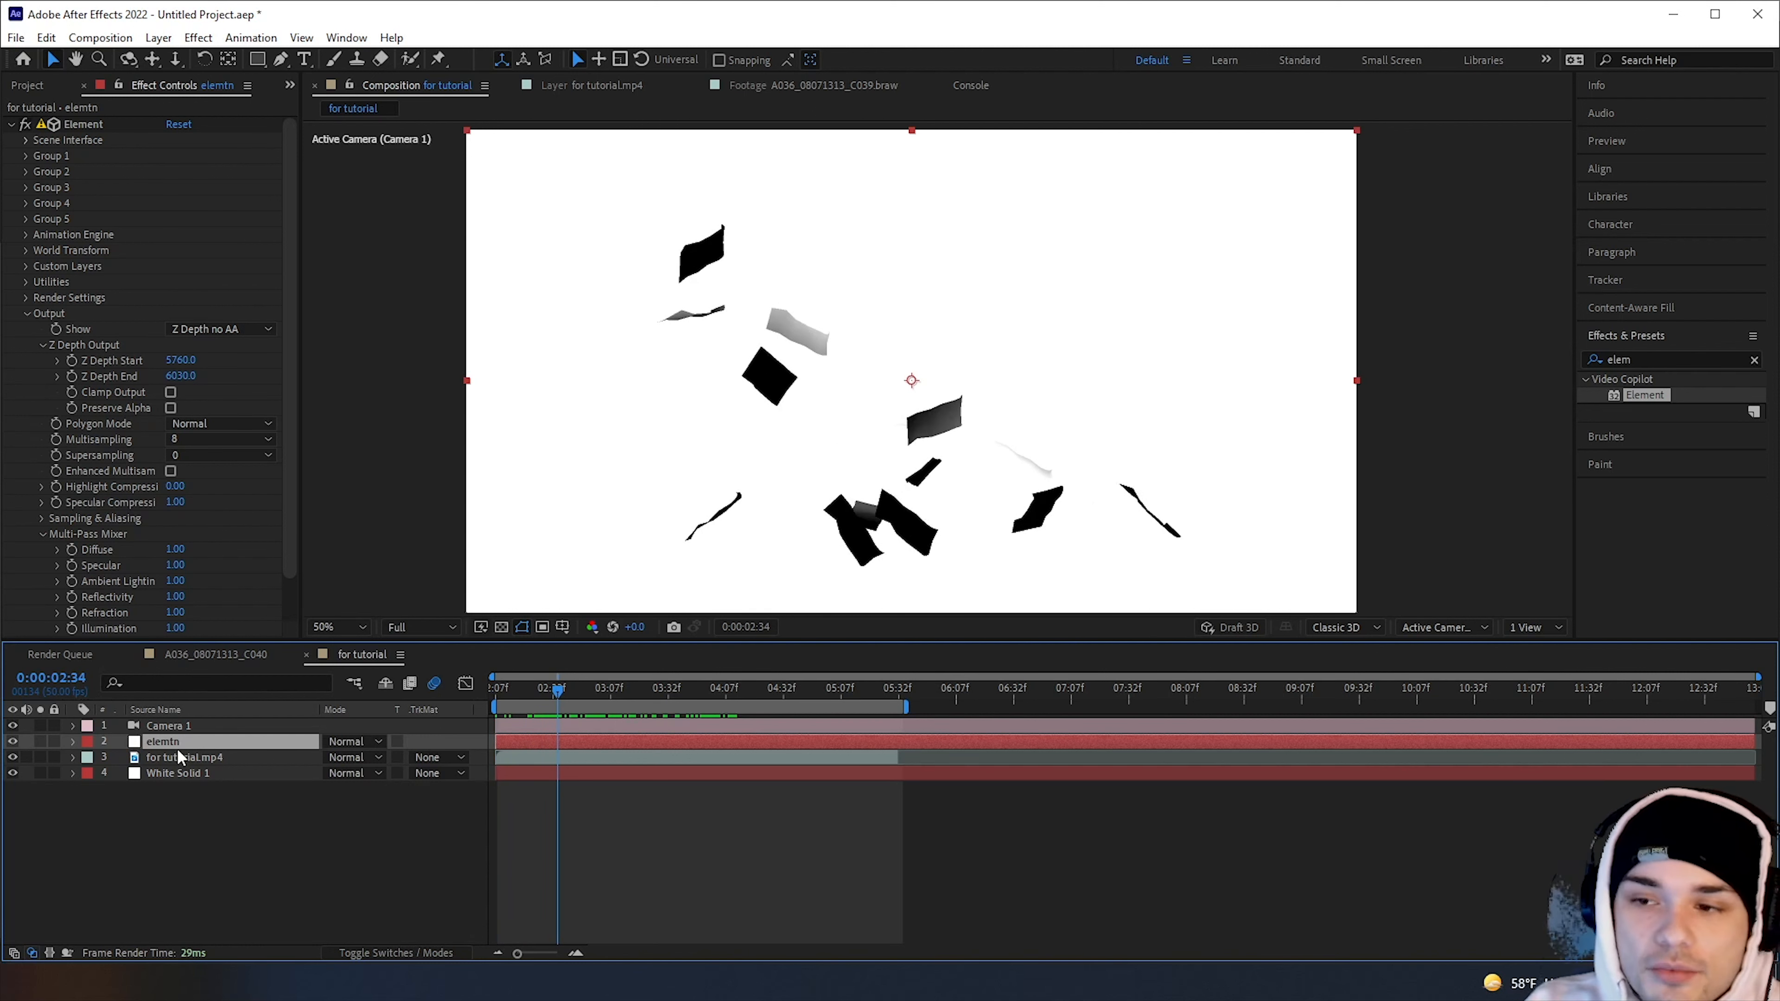
Duplicate the elemtn layer, place one copy below for tutorial.mp4, and set that copy's Element Output to show Composite
{"action": "key", "text": "ctrl+d"}
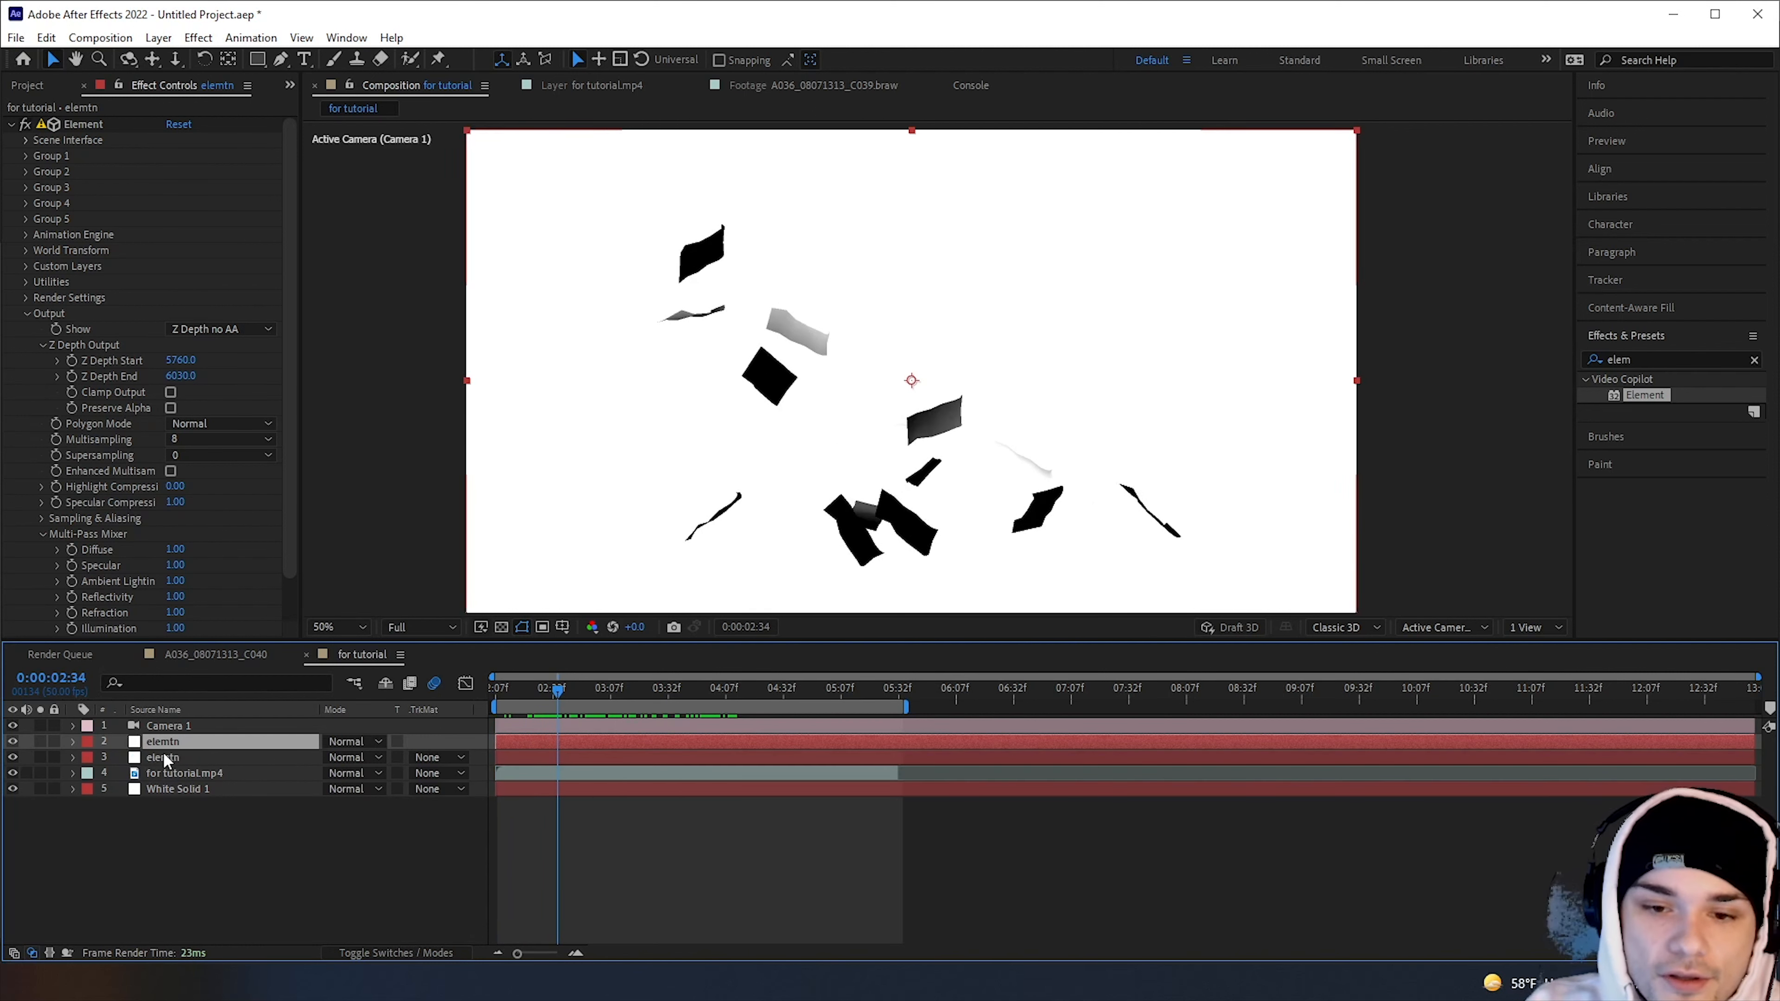
{"action": "left_click_drag", "start_coordinate": [169, 746], "coordinate": [178, 781]}
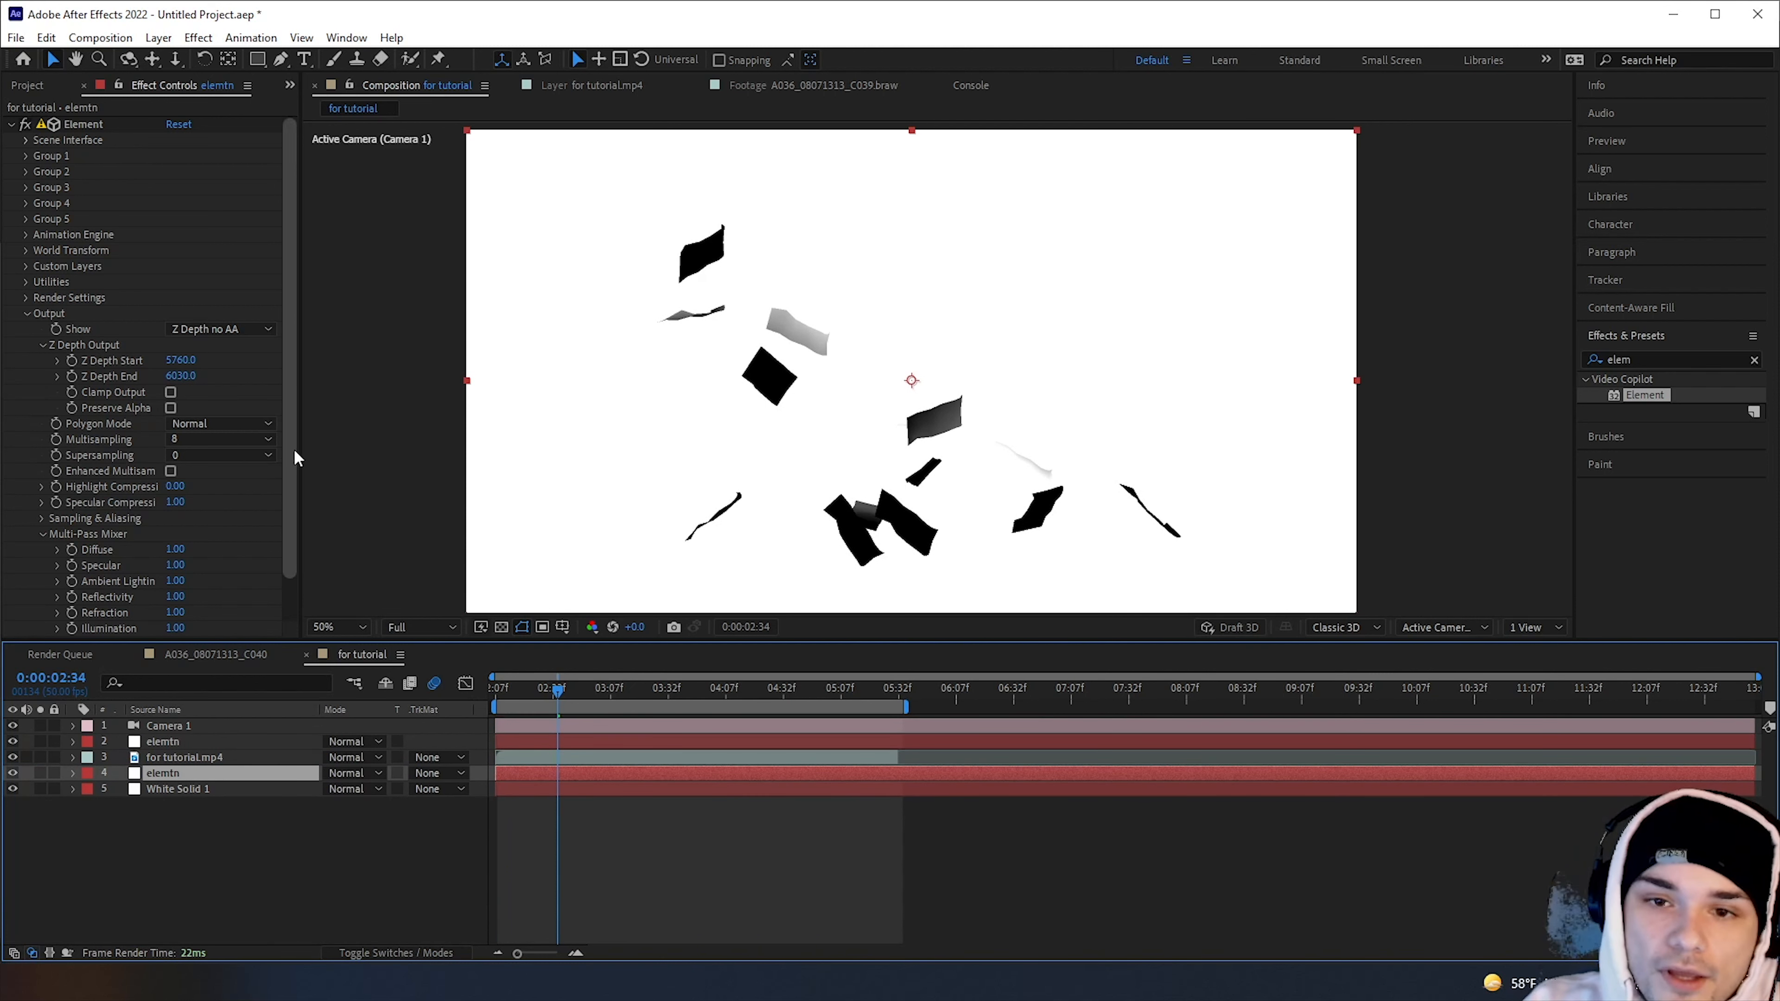
{"action": "scroll", "coordinate": [294, 424], "scroll_direction": "down", "scroll_amount": 3}
{"action": "left_click", "coordinate": [229, 280]}
{"action": "left_click", "coordinate": [244, 303]}
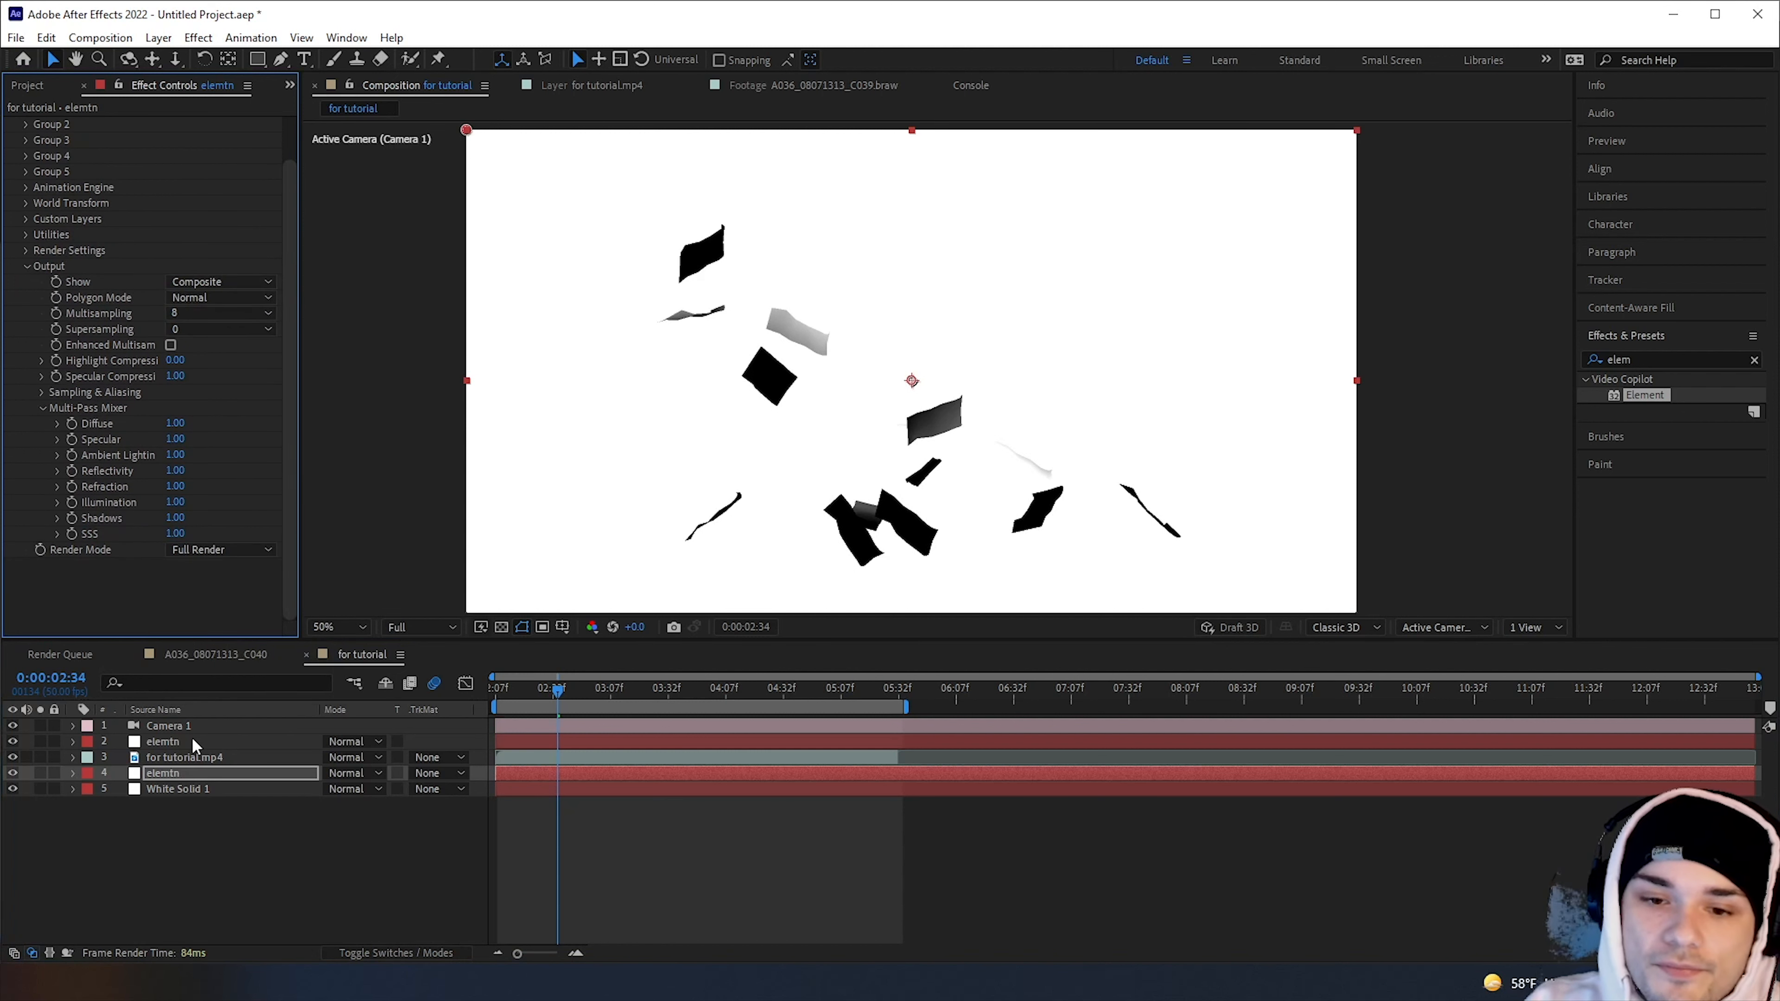
Set the for tutorial.mp4 layer's track matte to Luma Matte "elemtn"
{"action": "left_click", "coordinate": [238, 757]}
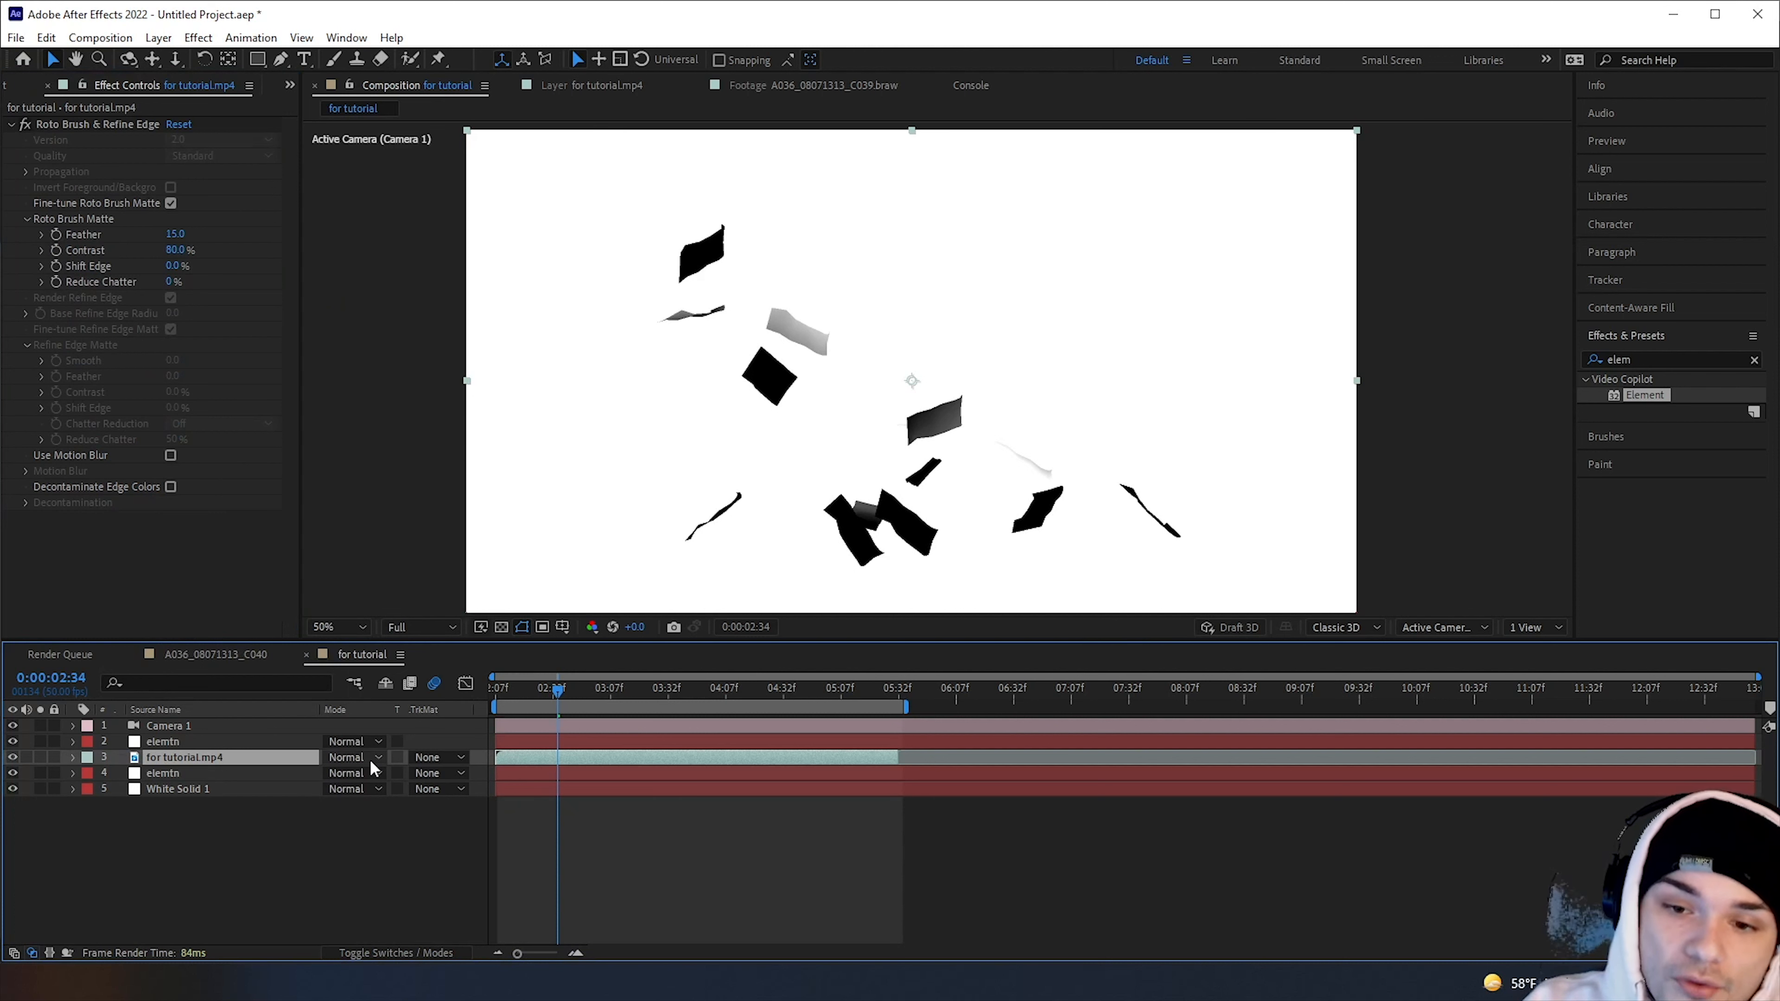
{"action": "left_click", "coordinate": [448, 757]}
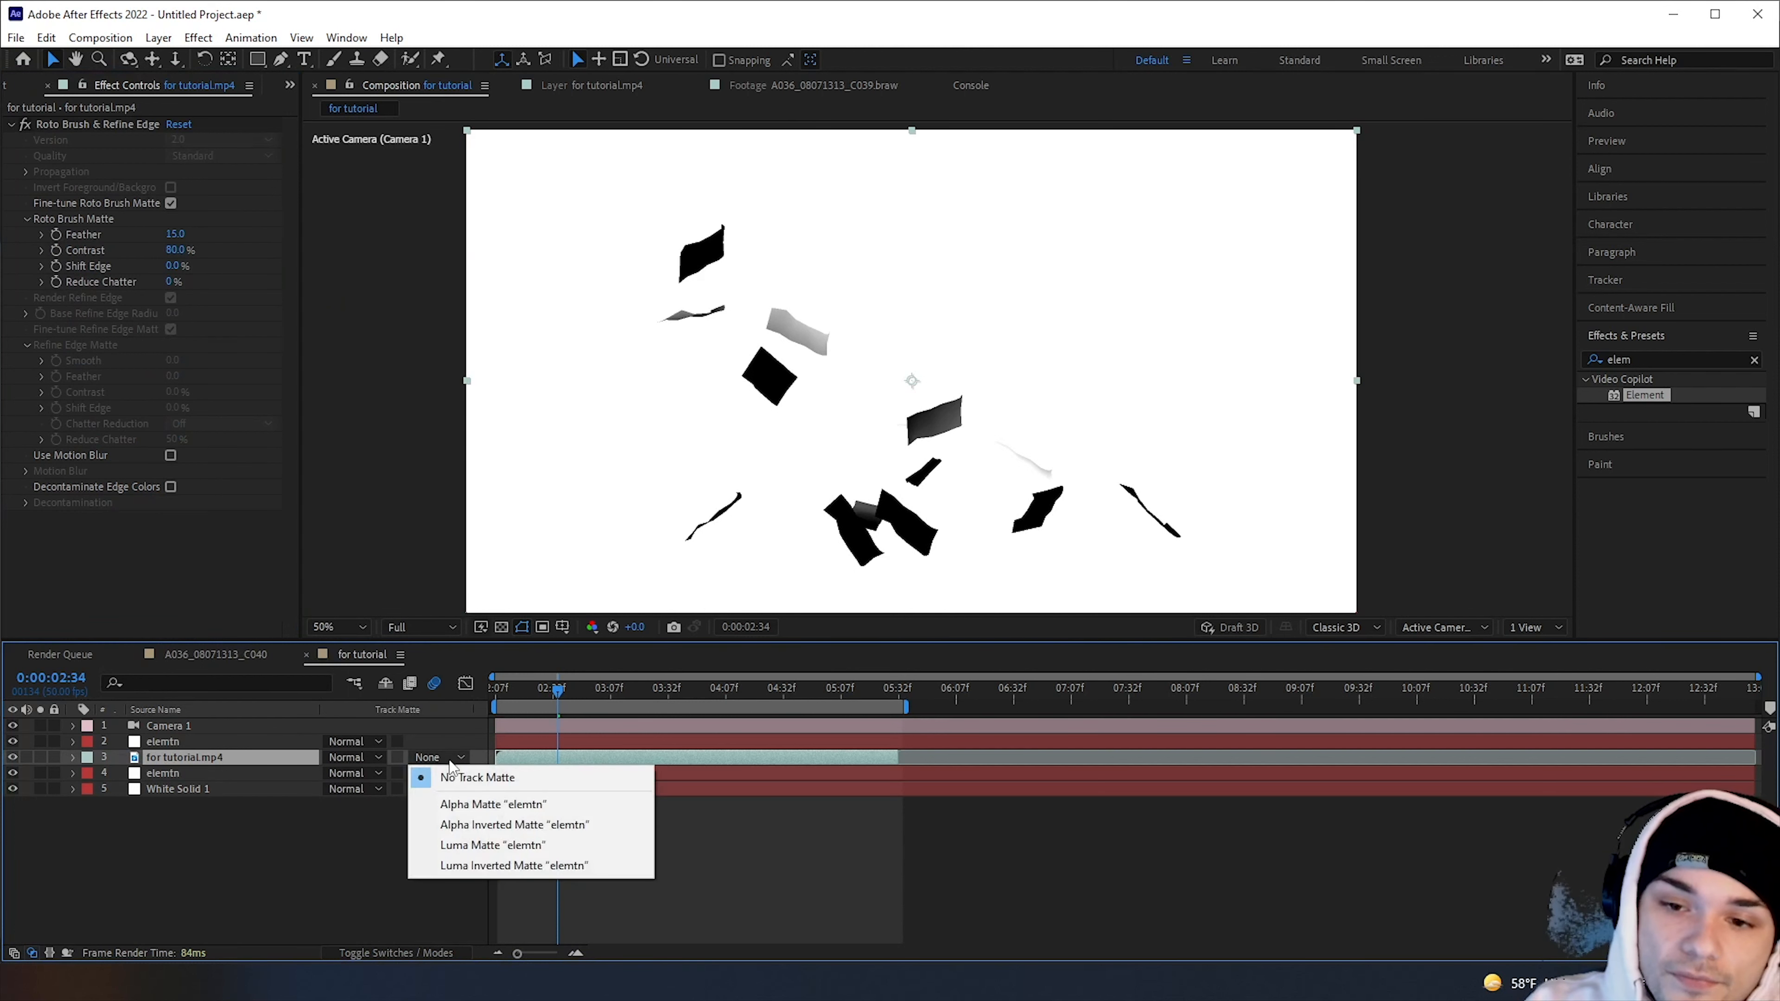
{"action": "left_click", "coordinate": [488, 849]}
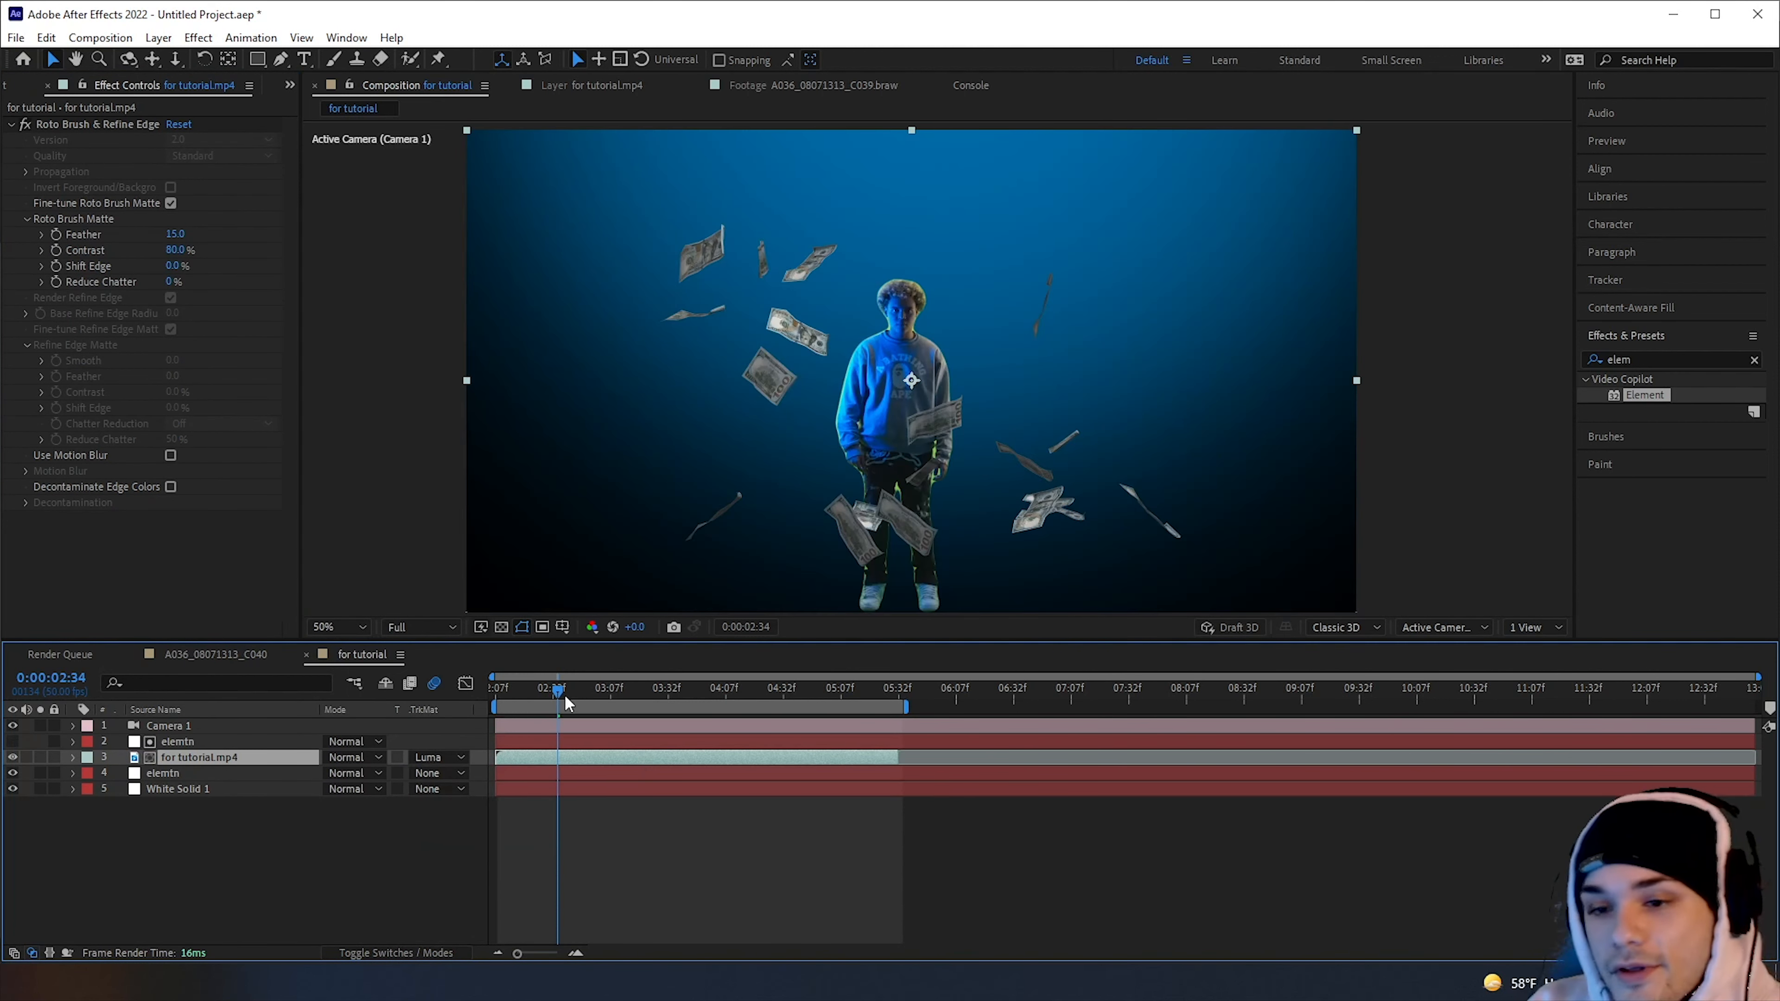
Scrub and play the composition to check how the bills pass in front of and behind the man
{"action": "left_click_drag", "start_coordinate": [552, 689], "coordinate": [547, 690]}
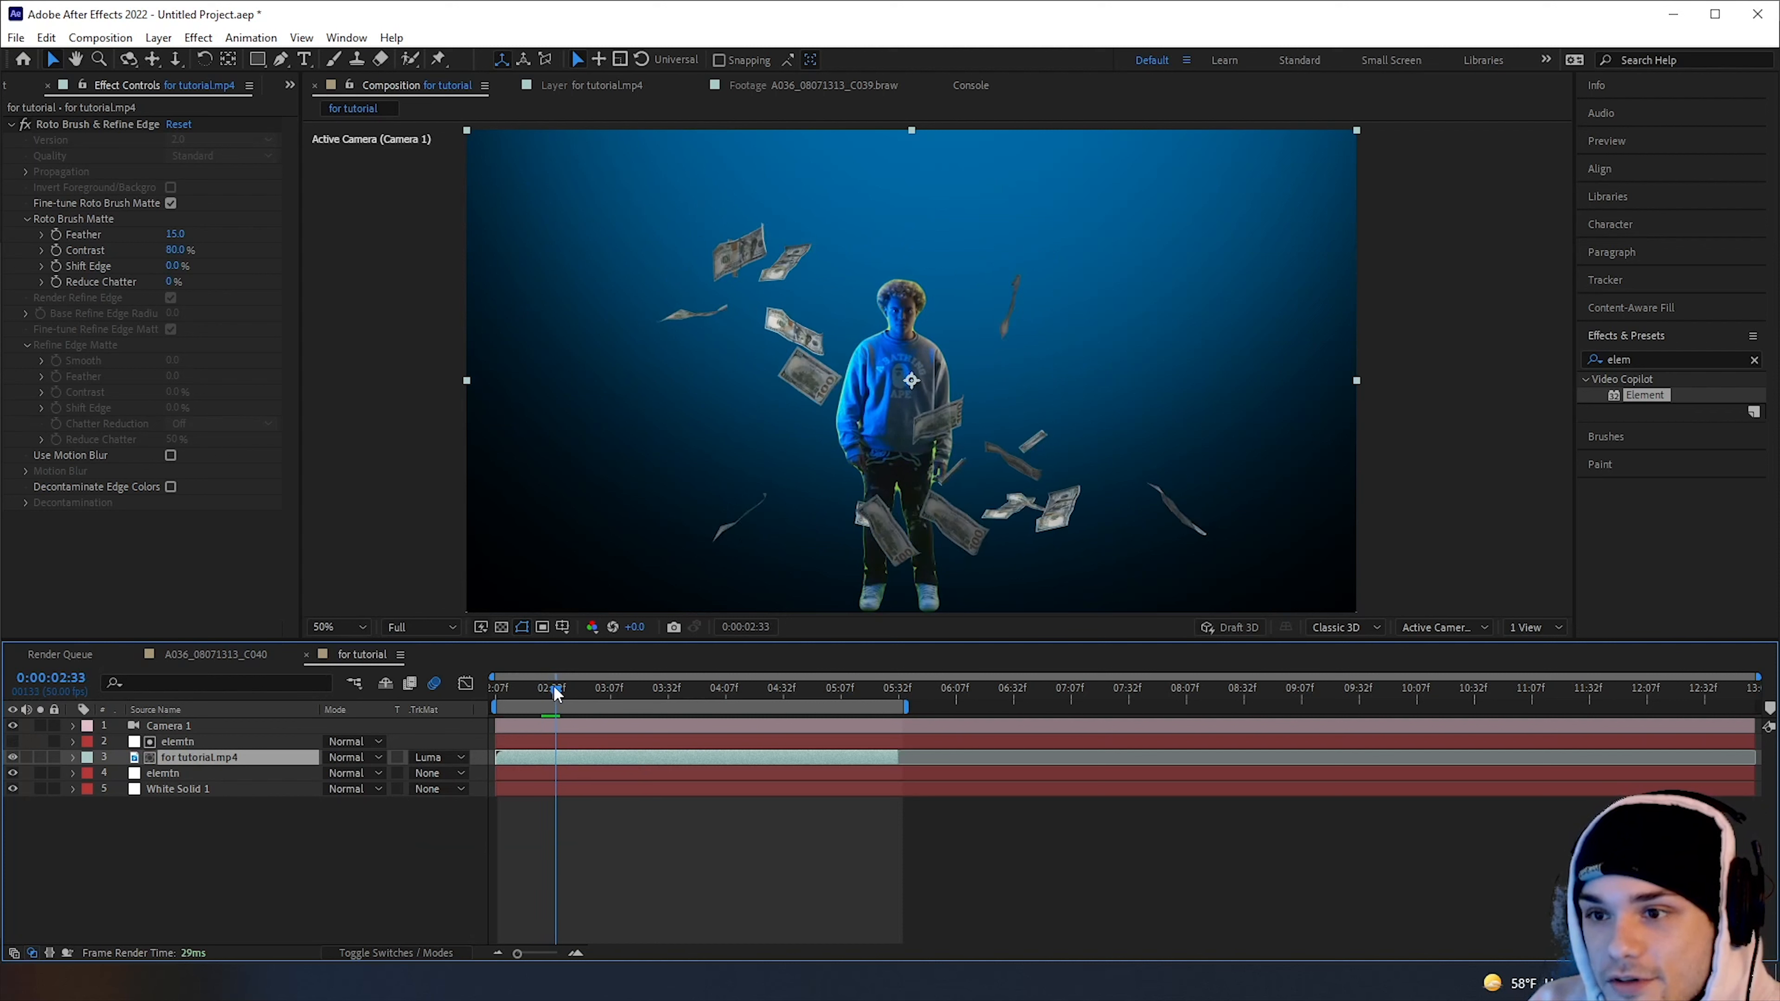
{"action": "left_click_drag", "start_coordinate": [562, 692], "coordinate": [584, 700]}
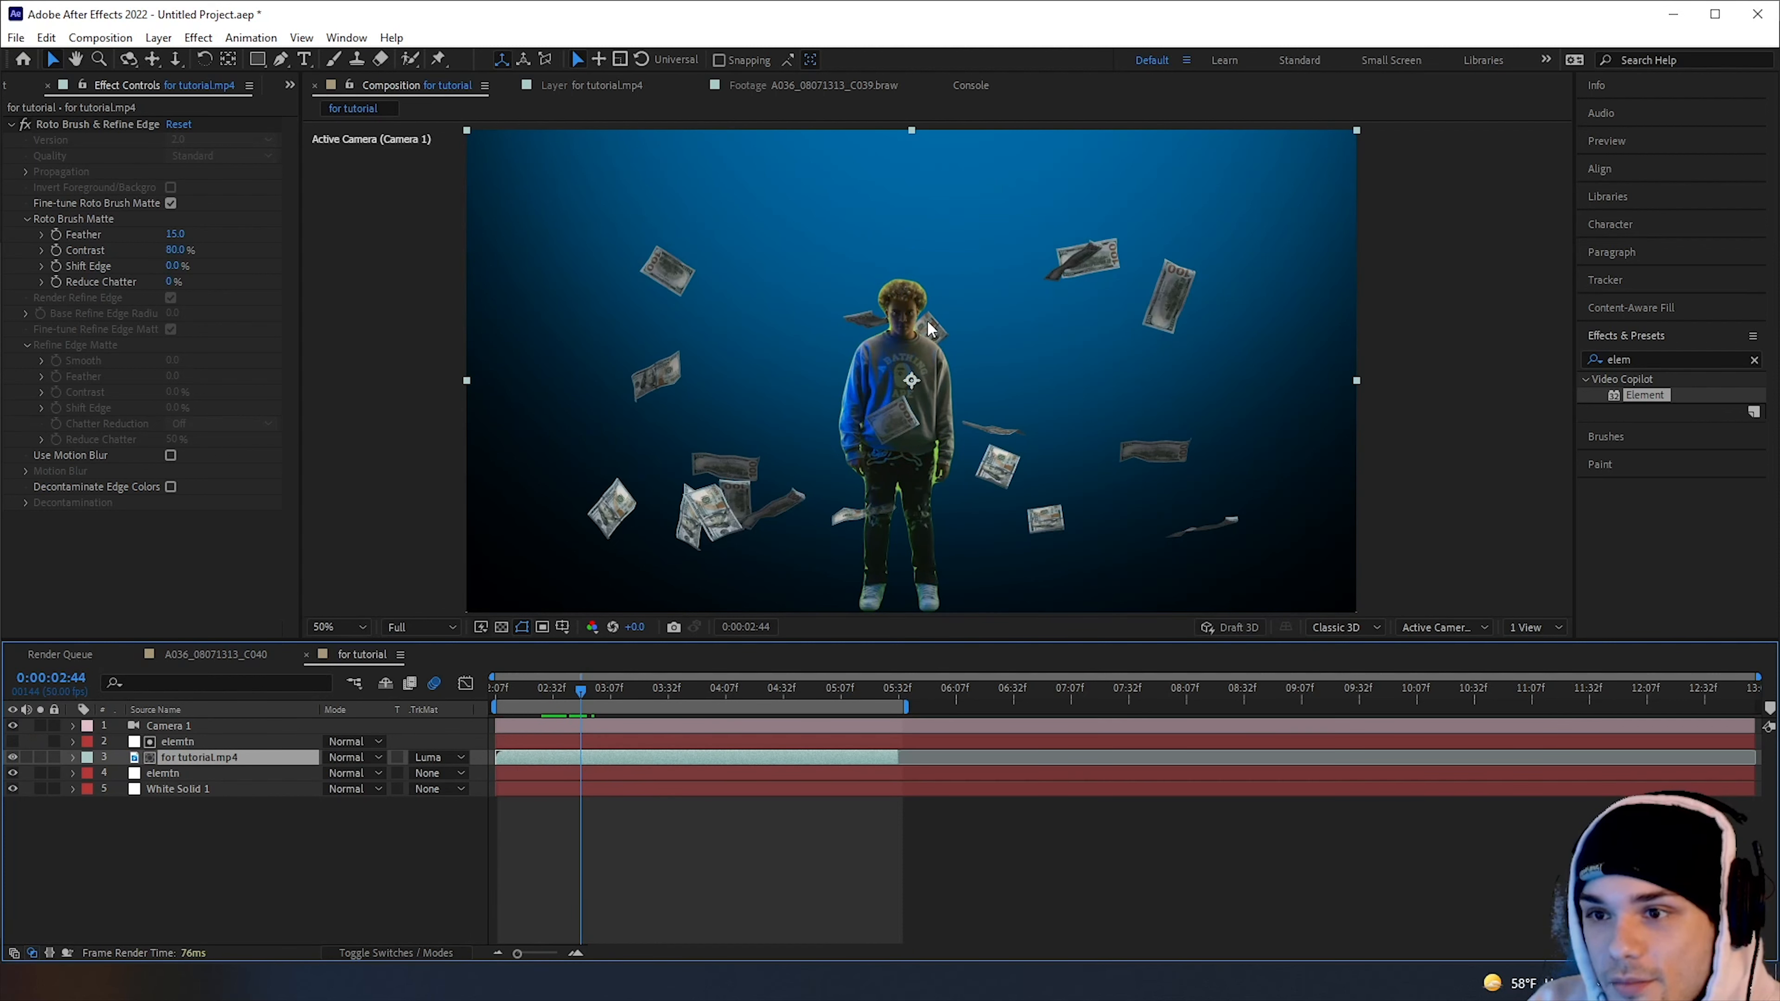
{"action": "left_click_drag", "start_coordinate": [576, 703], "coordinate": [379, 700]}
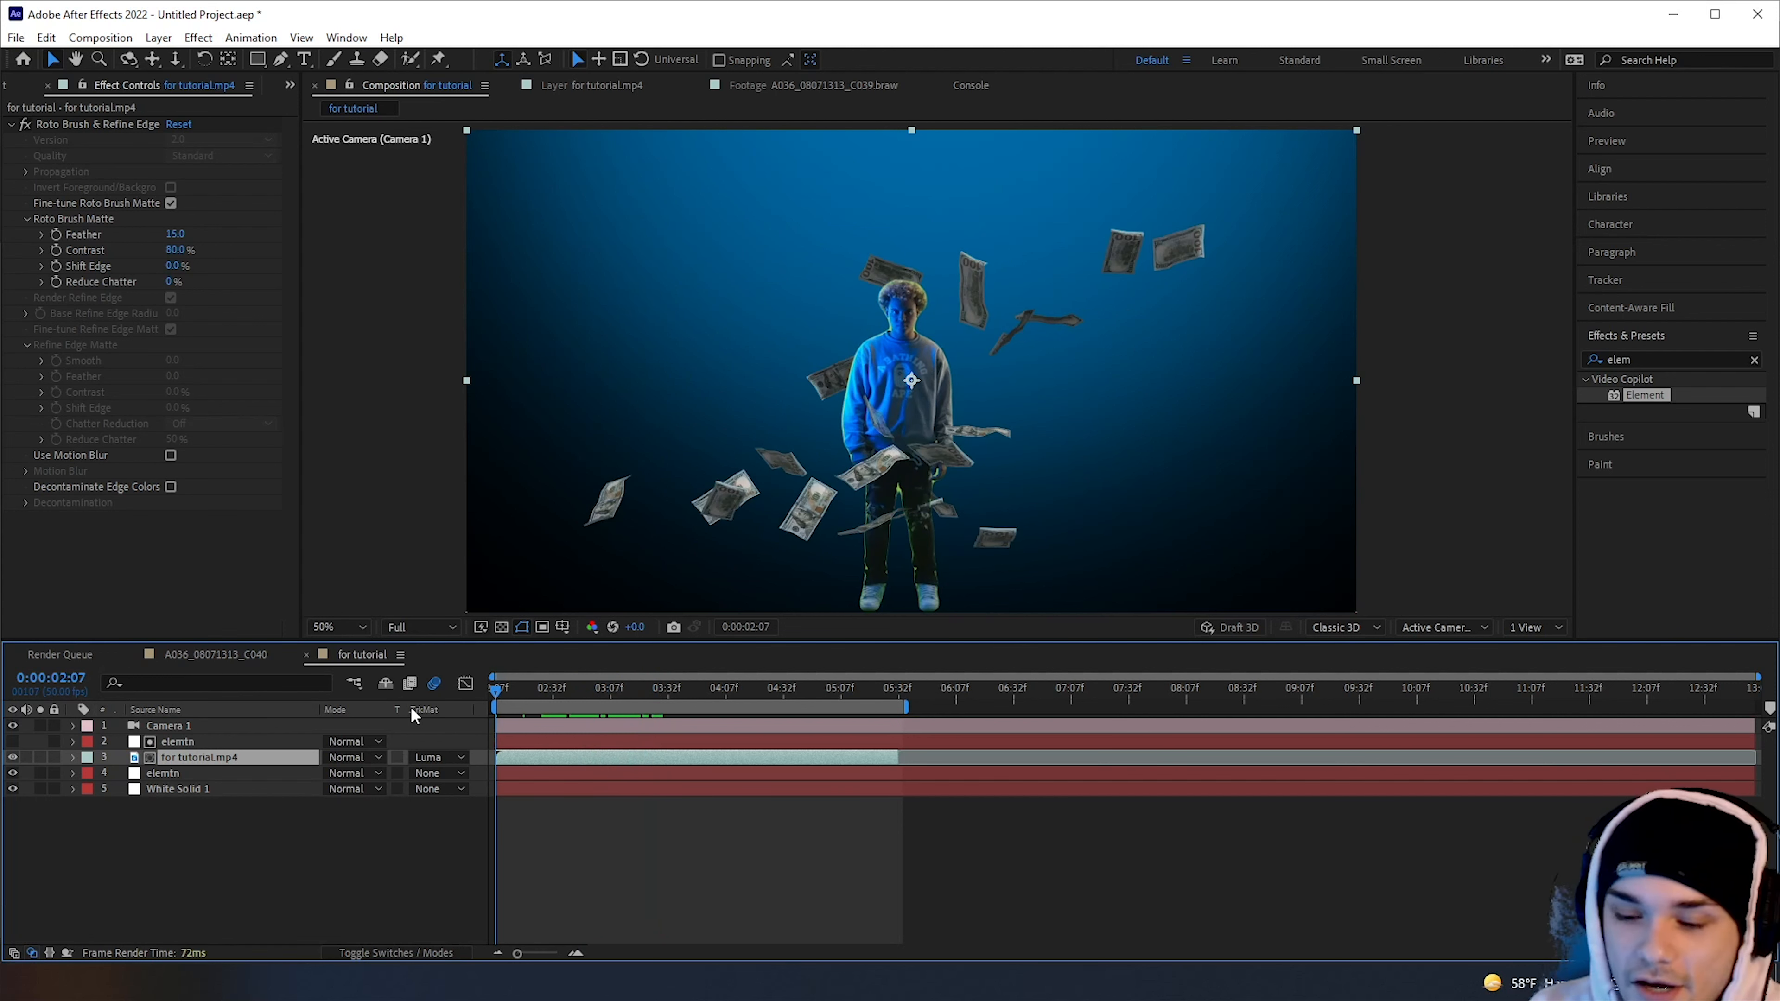
{"action": "key", "text": "space"}
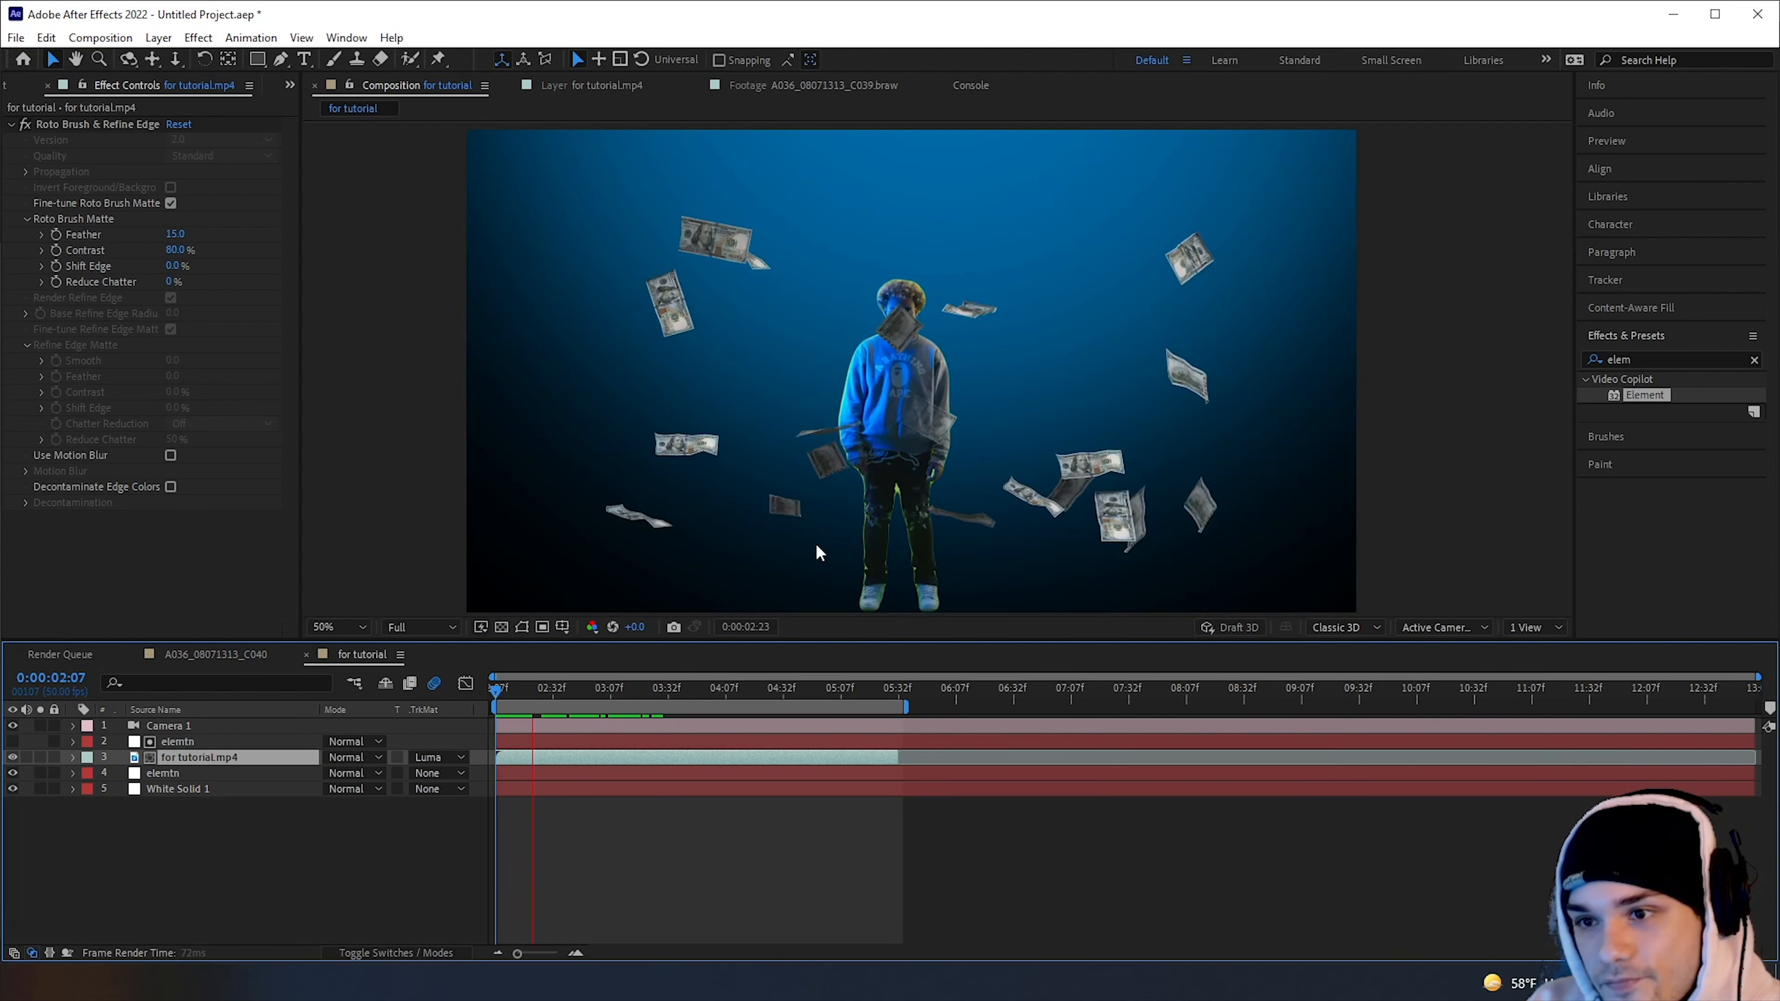
{"action": "key", "text": "space"}
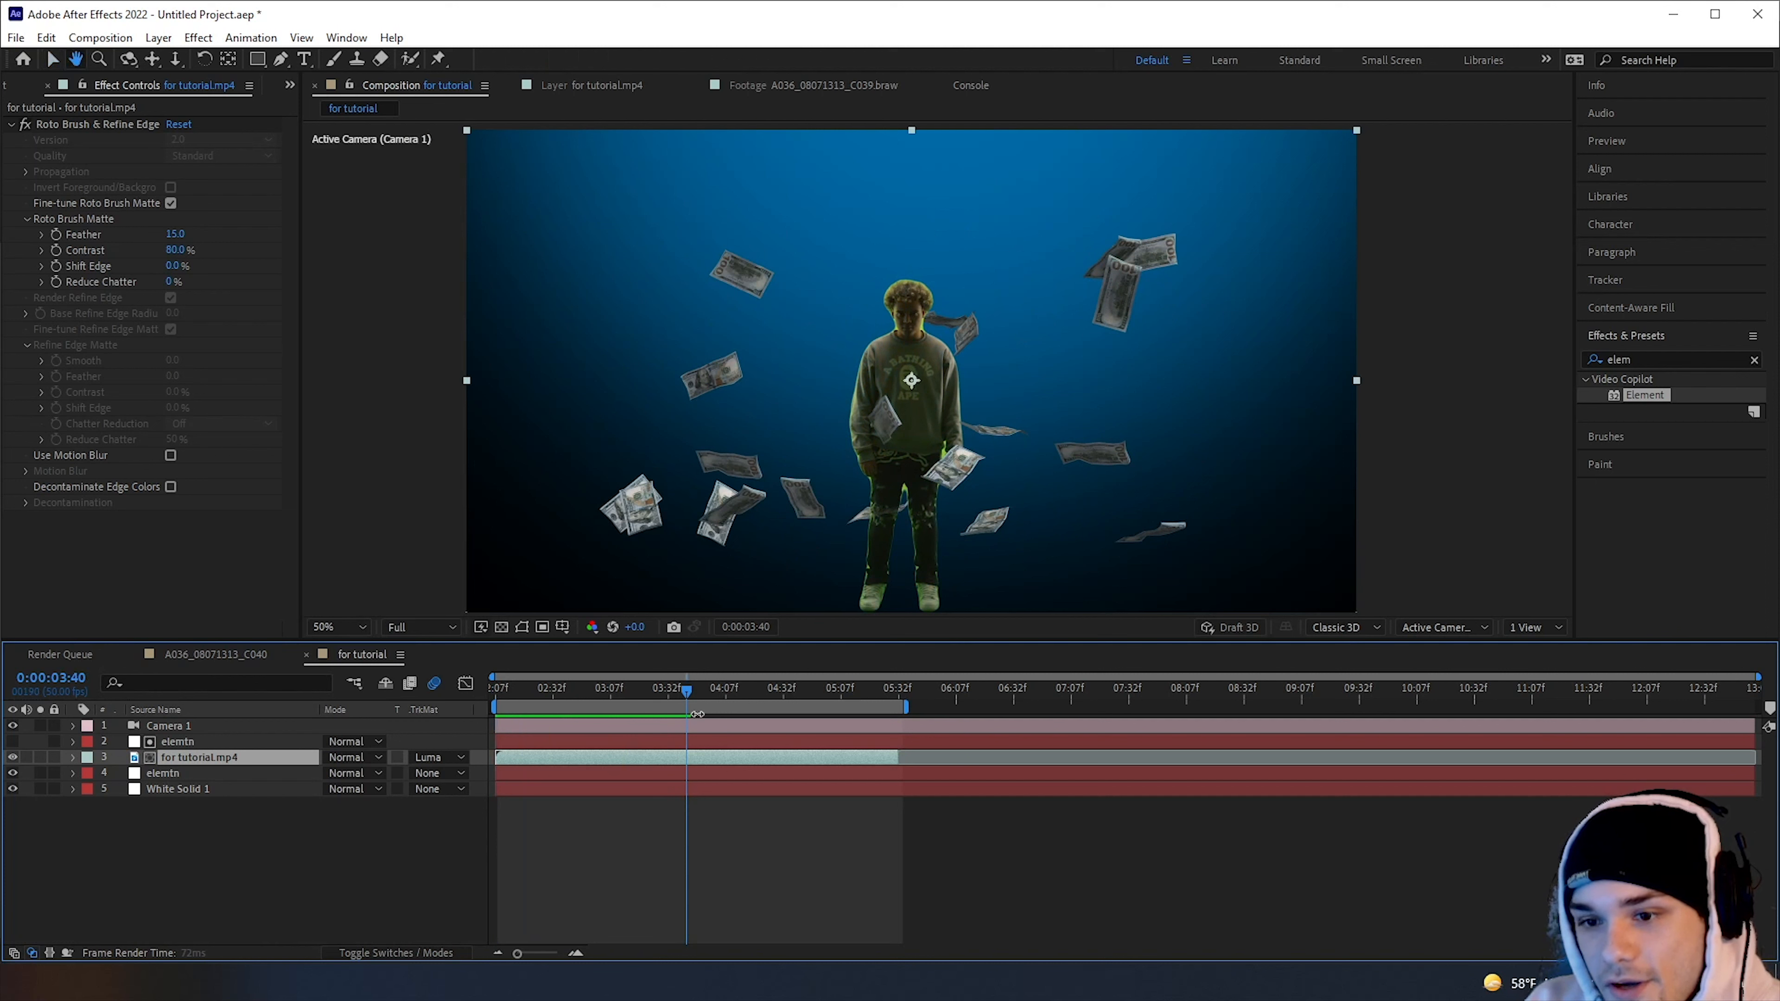
{"action": "mouse_move", "coordinate": [580, 693]}
{"action": "left_mouse_down"}
{"action": "mouse_move", "coordinate": [554, 688]}
{"action": "mouse_move", "coordinate": [581, 690]}
{"action": "left_mouse_up"}
{"action": "key", "text": "space"}
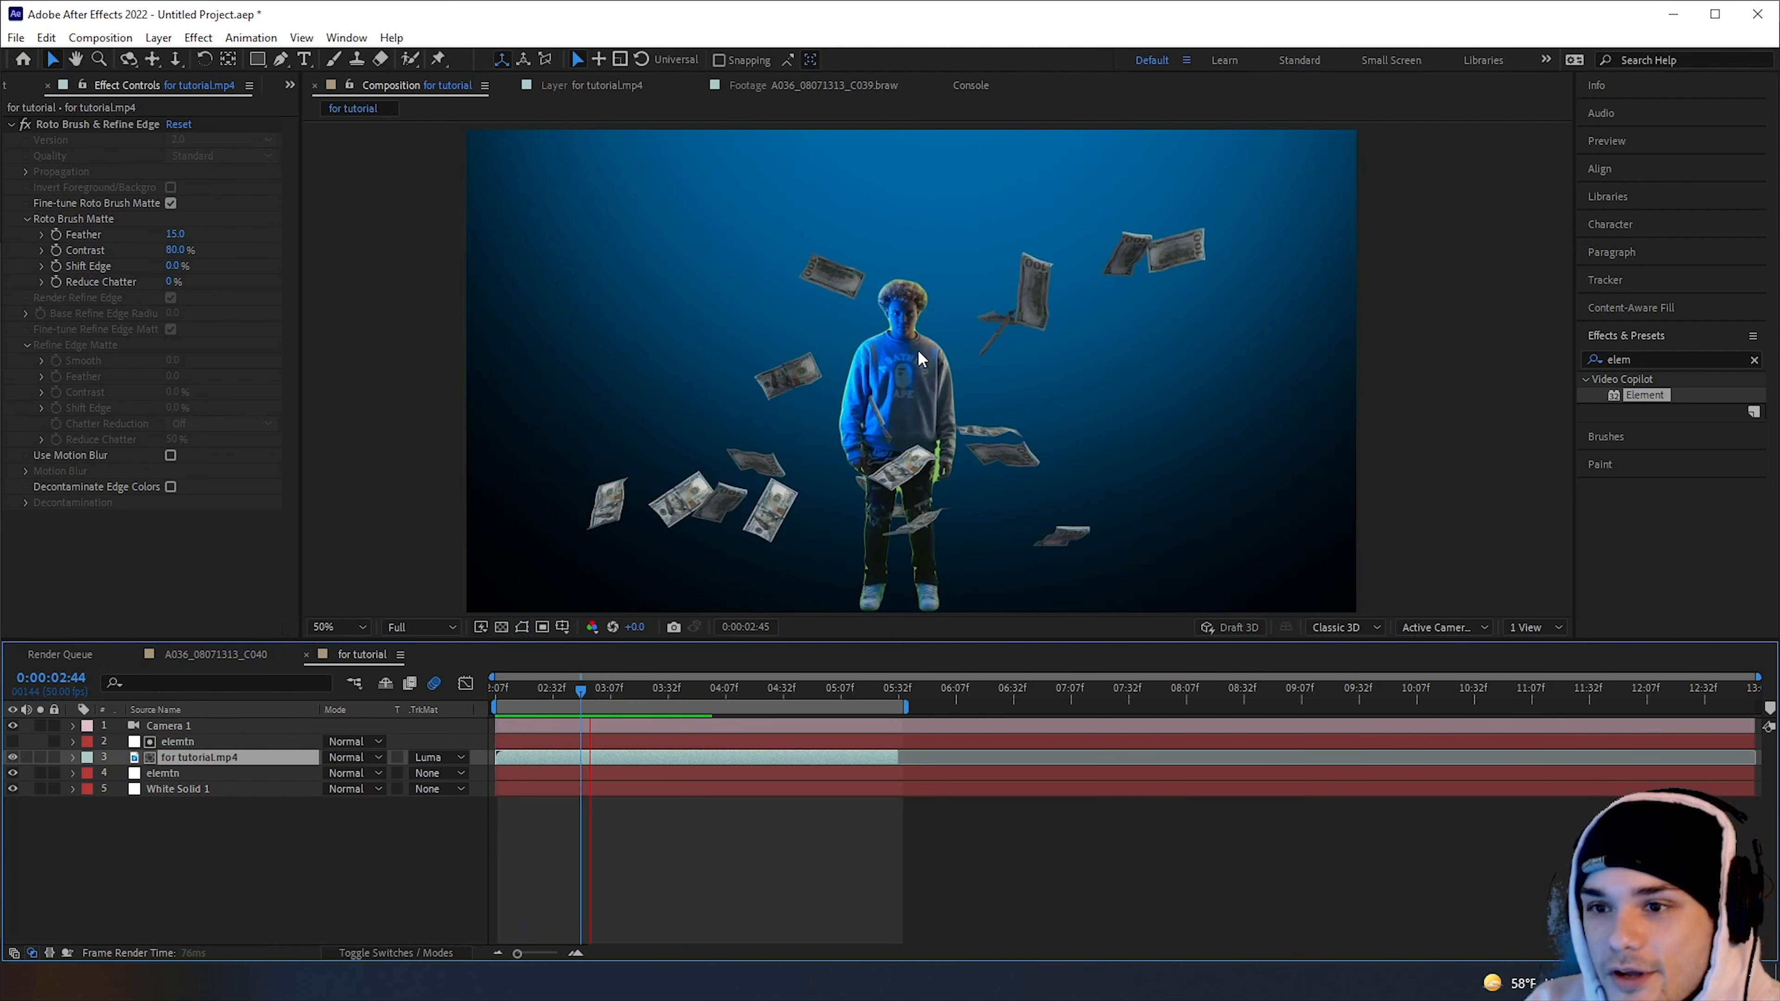
{"action": "key", "text": "space"}
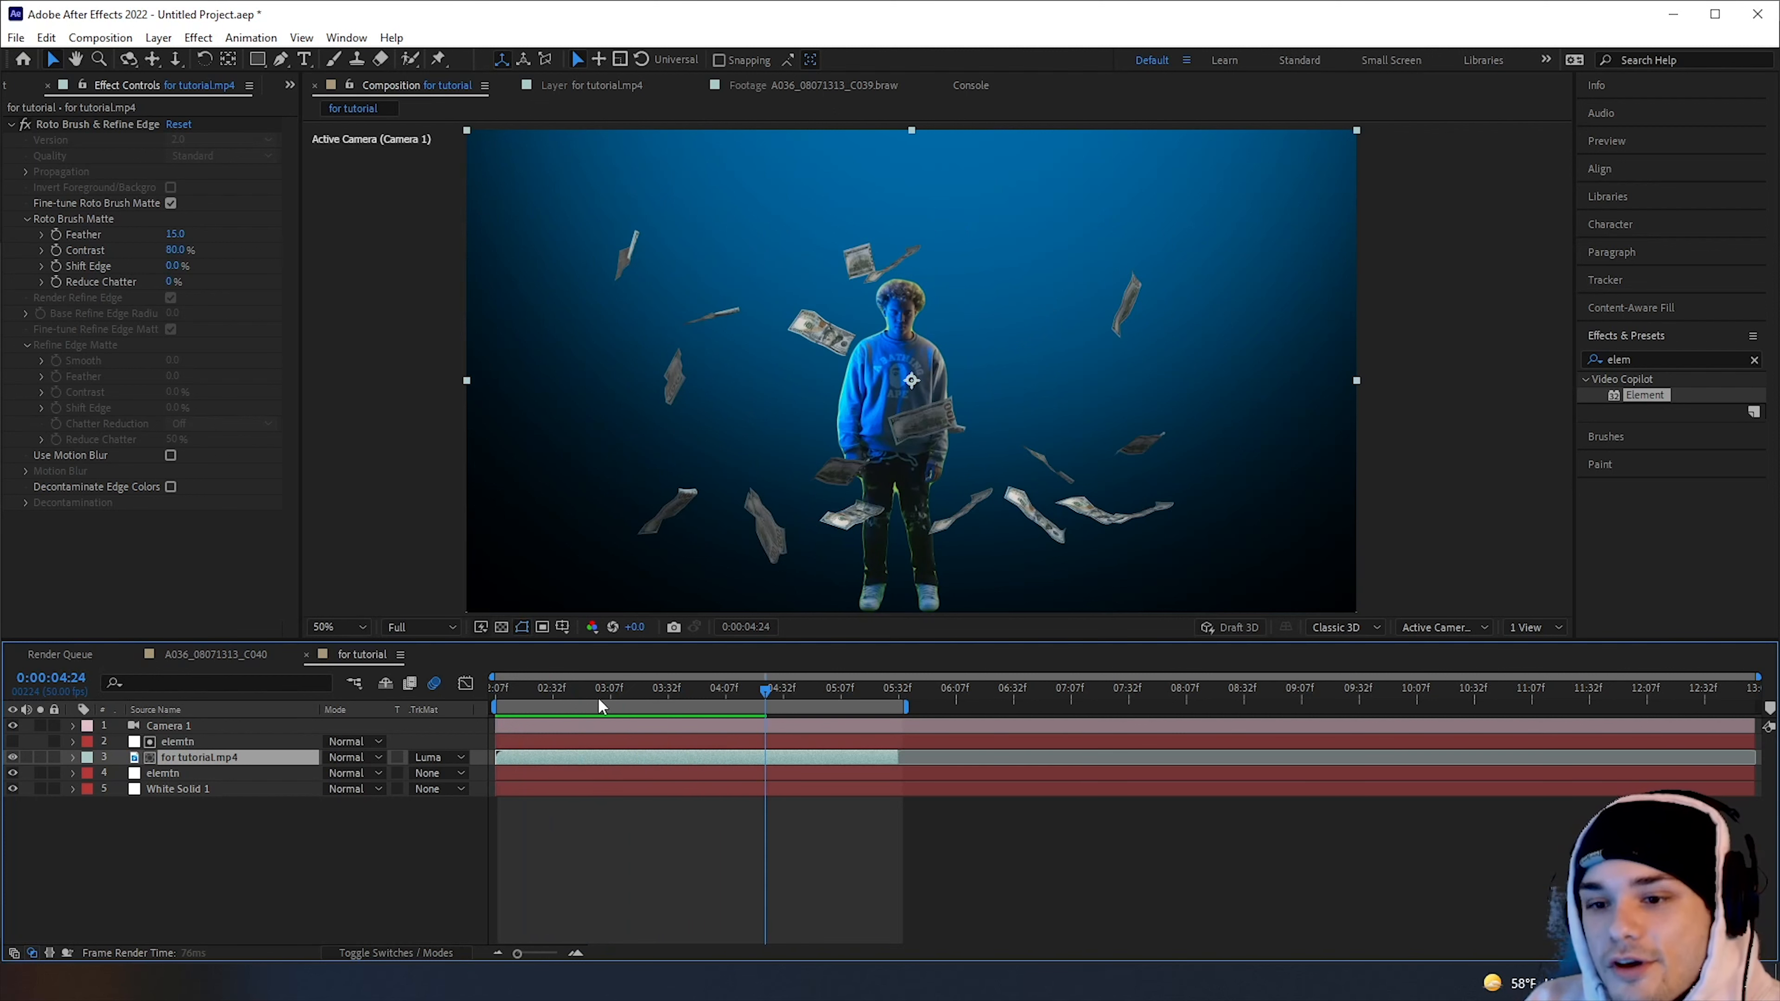
Enable motion blur on both elemtn layers and preview the blurred bills, parking the playhead at 0:00:02:13
{"action": "left_click_drag", "start_coordinate": [598, 692], "coordinate": [557, 689]}
{"action": "left_click", "coordinate": [391, 953]}
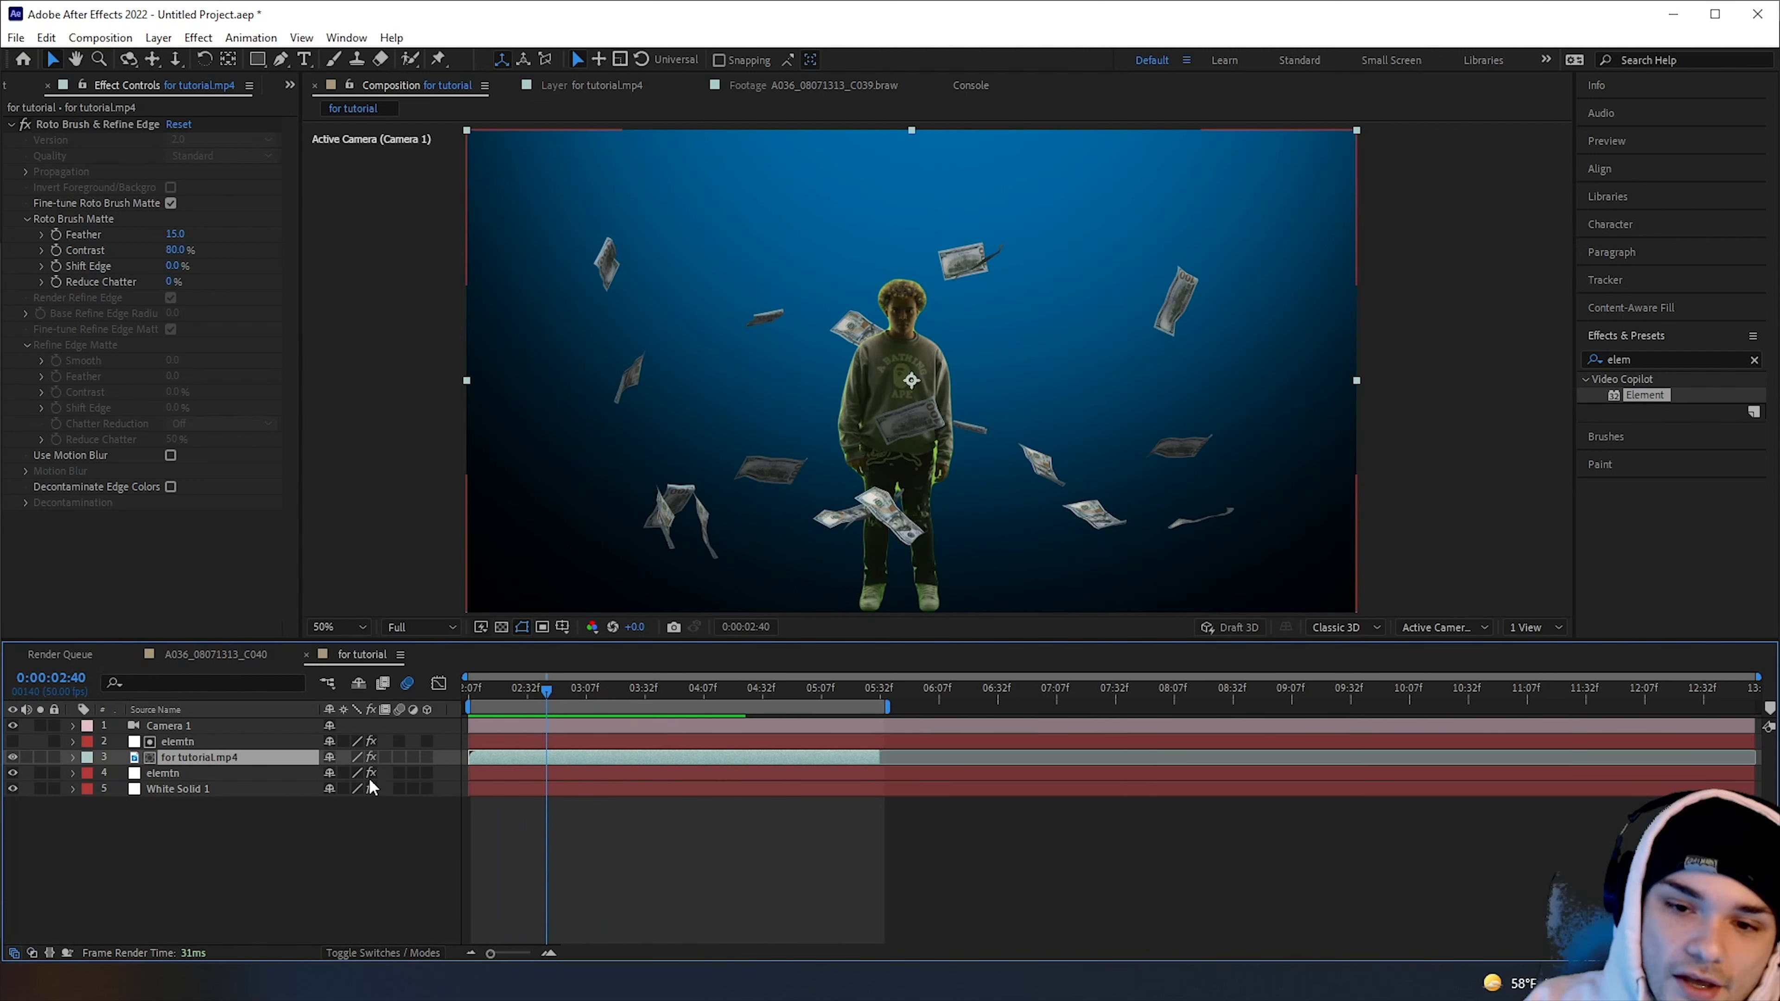
{"action": "left_click", "coordinate": [245, 741]}
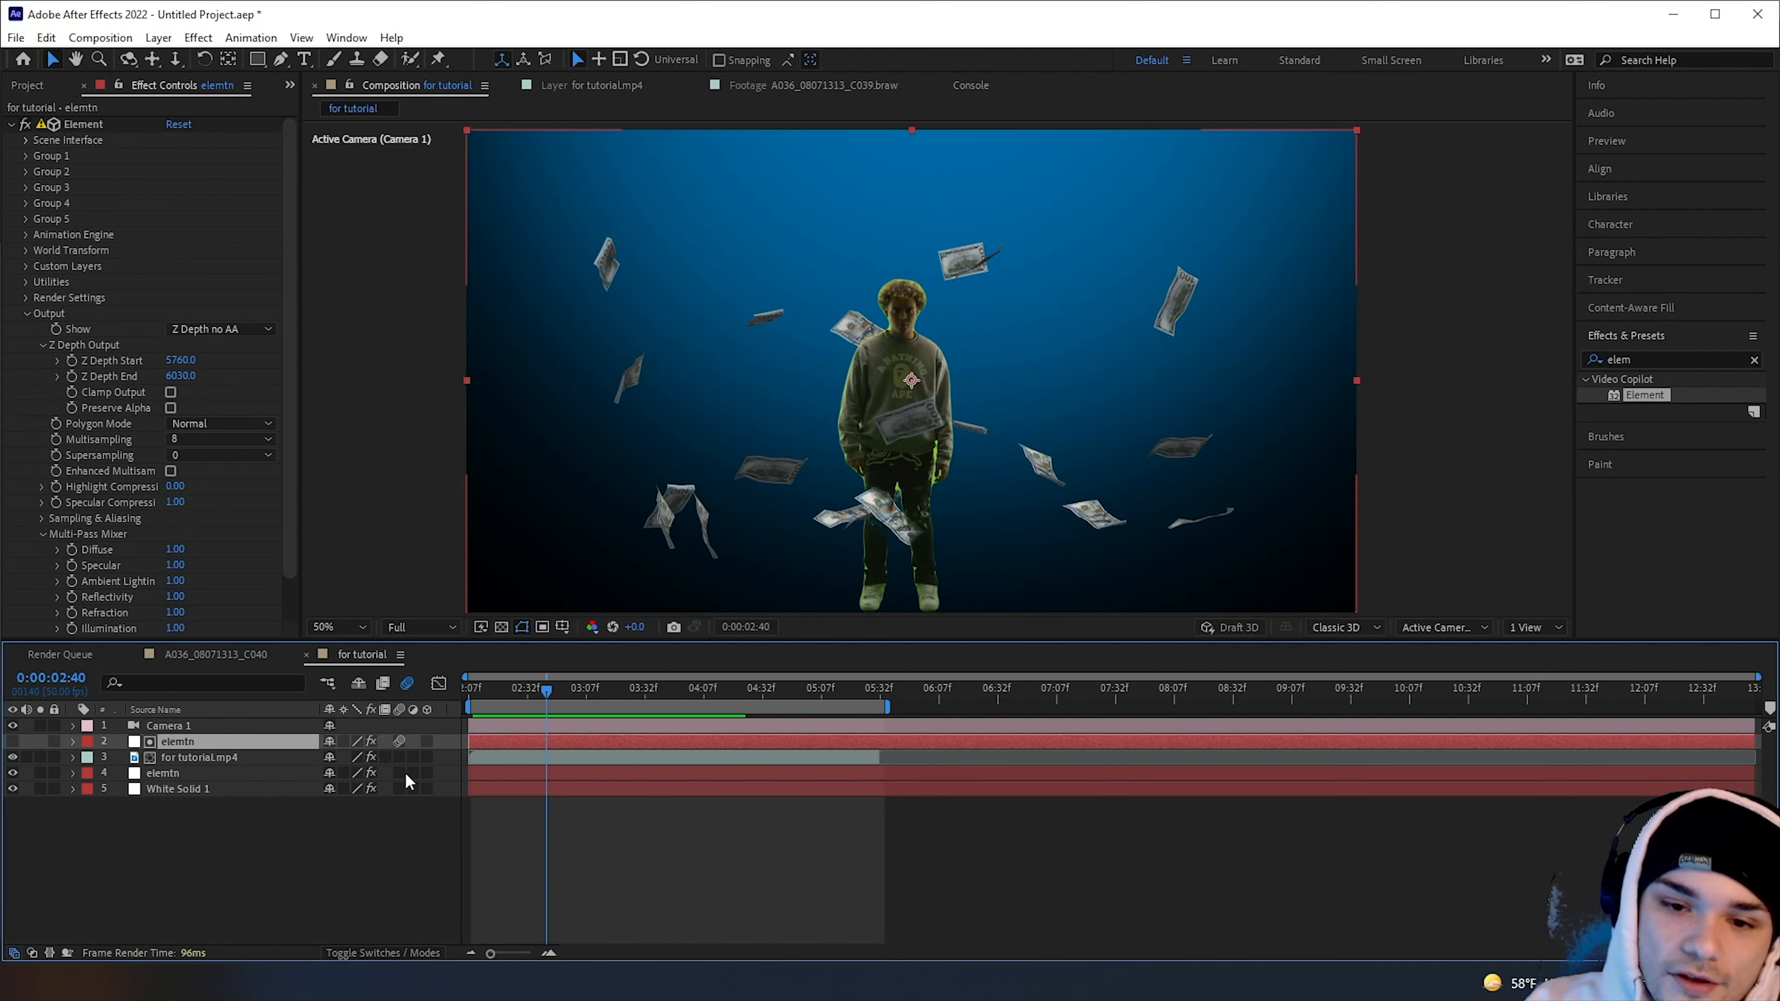
{"action": "key", "text": "space"}
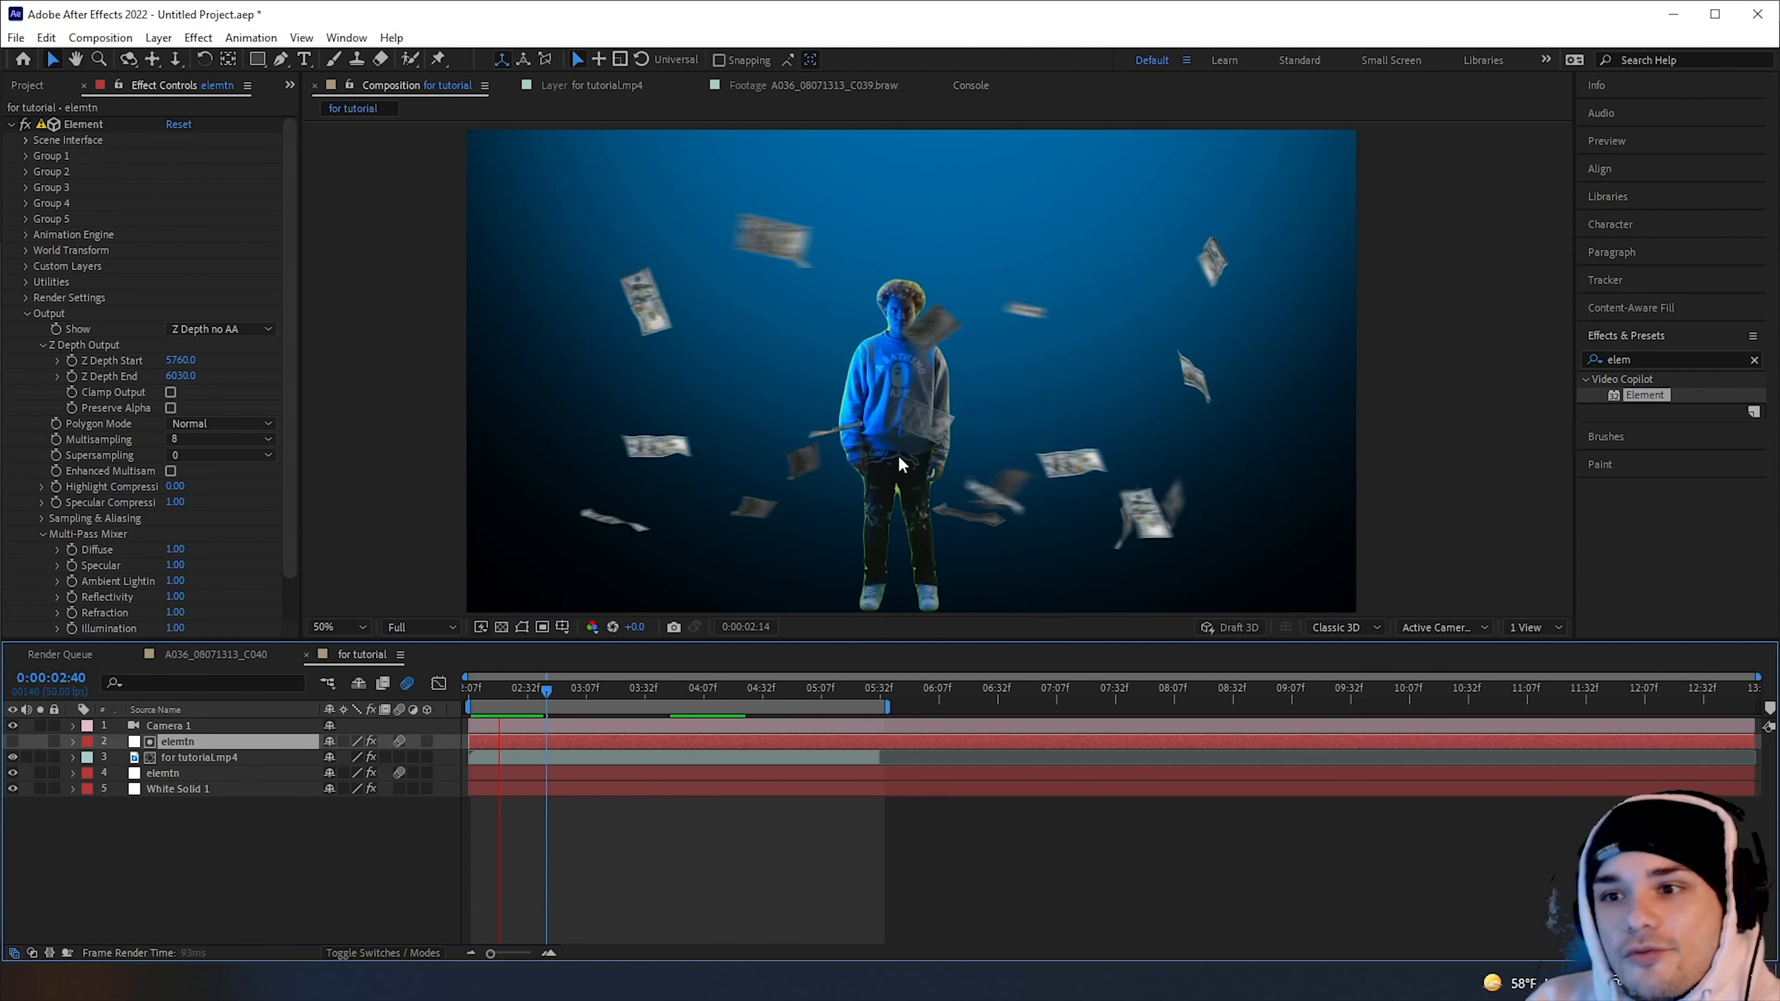
{"action": "left_click_drag", "start_coordinate": [630, 707], "coordinate": [482, 706]}
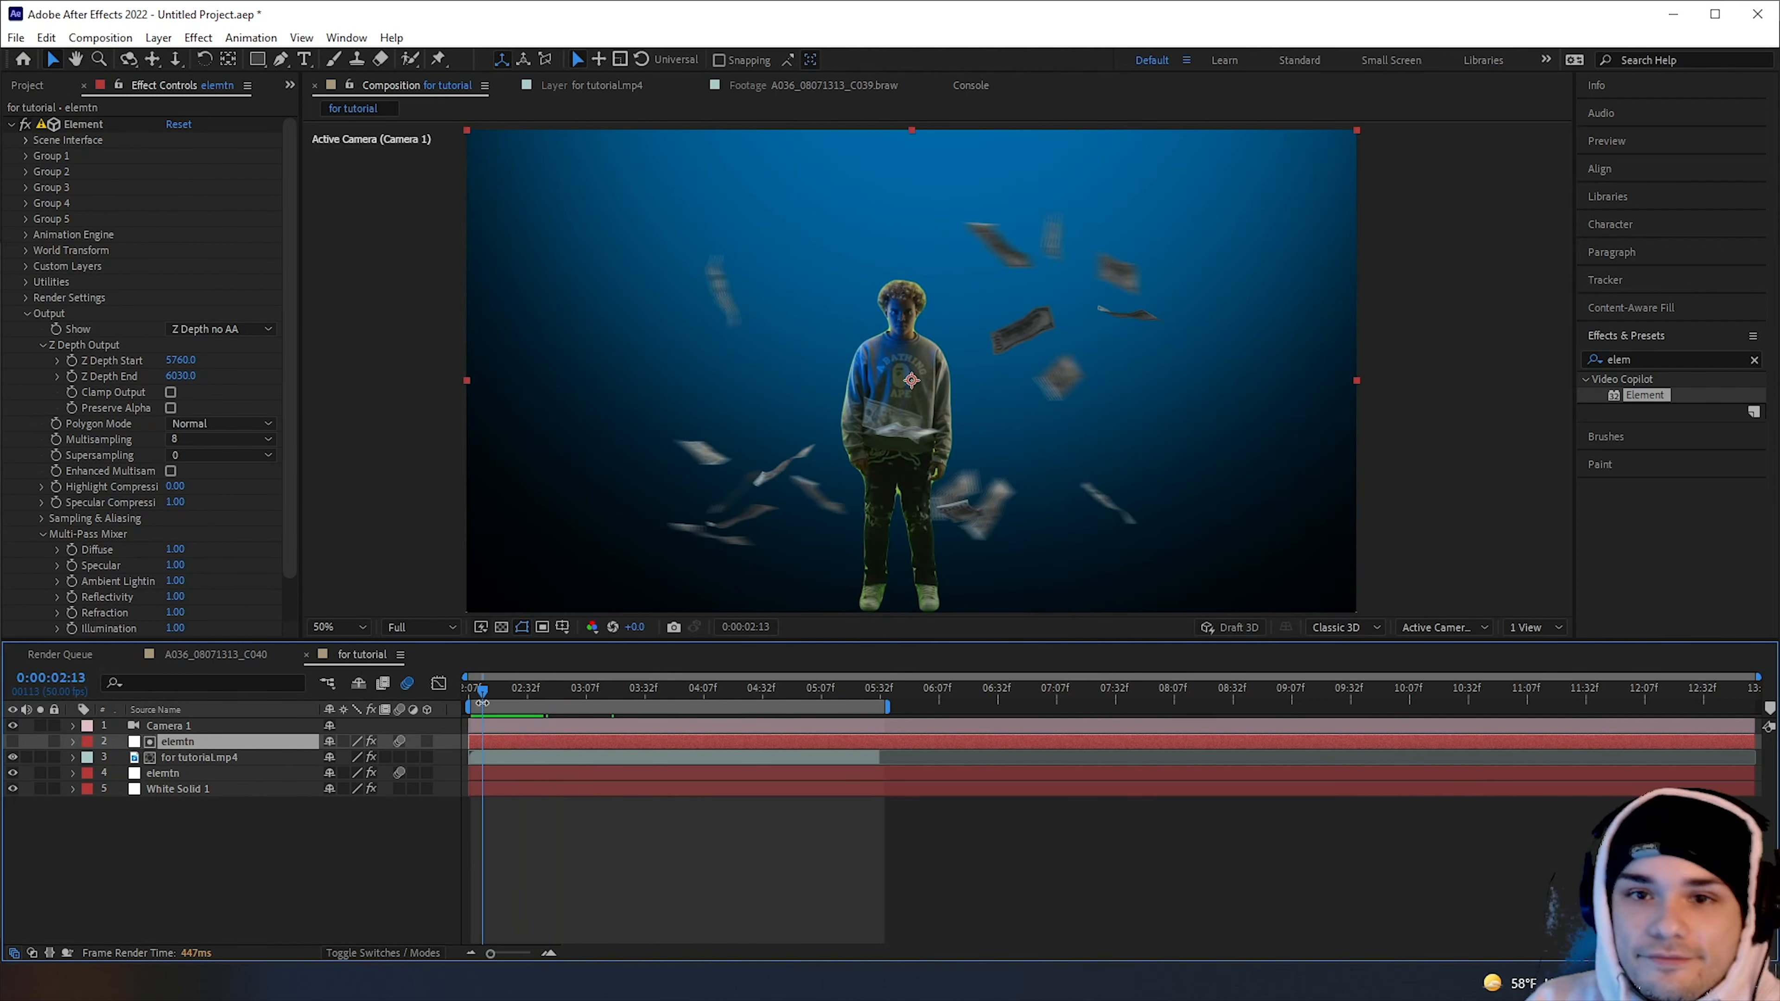